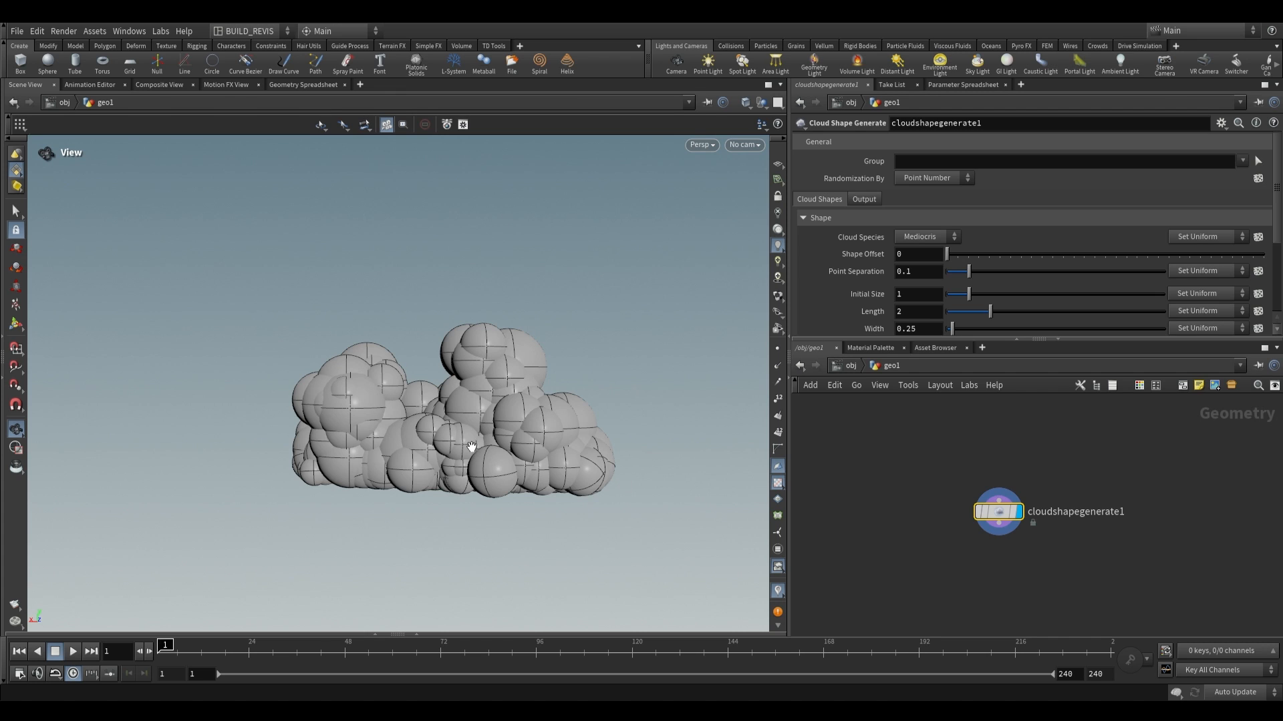
Change the cloud species to Humilis and inspect the resulting cloud shape from several angles.
drag(472, 446, 627, 447)
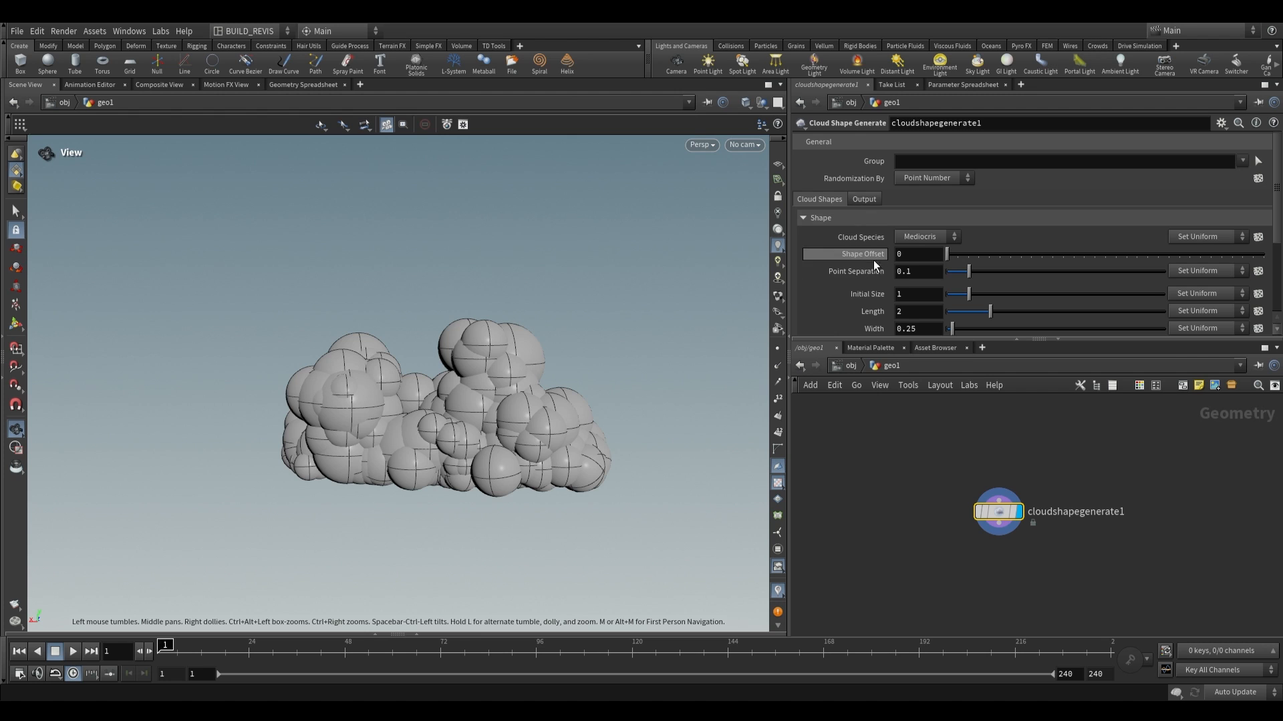
scroll(930, 221, down, 1)
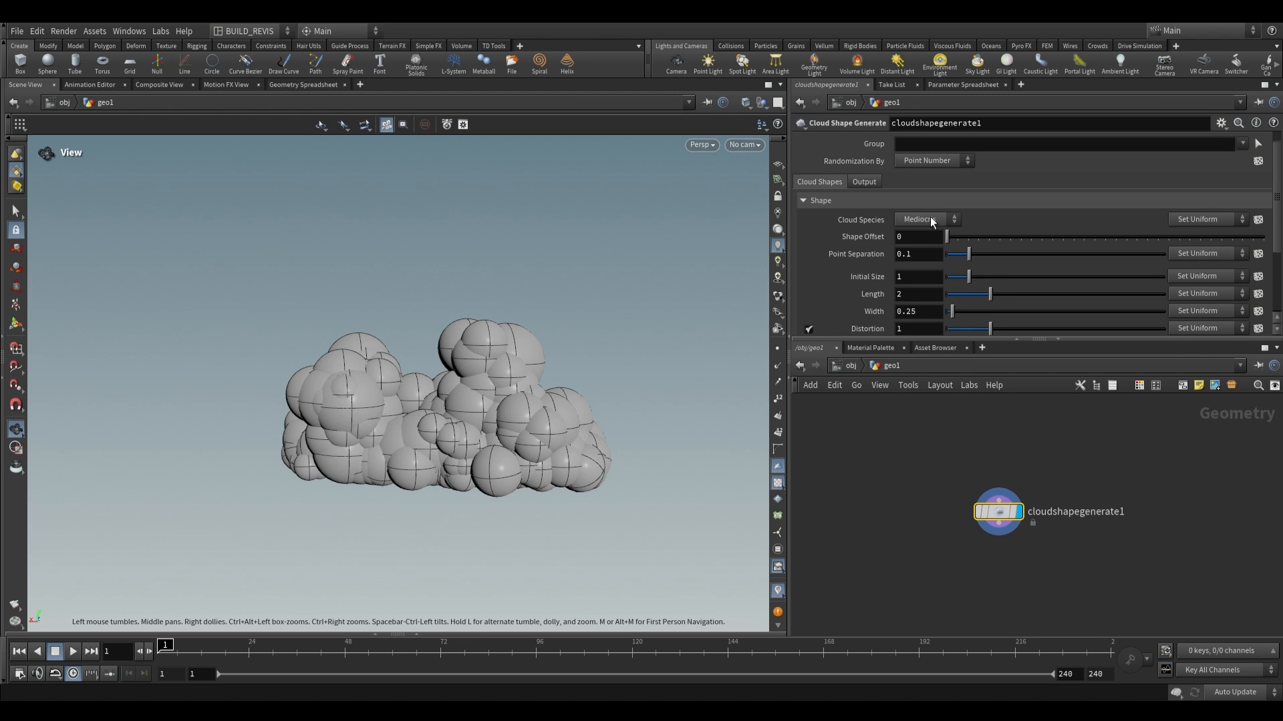
click(930, 218)
click(900, 213)
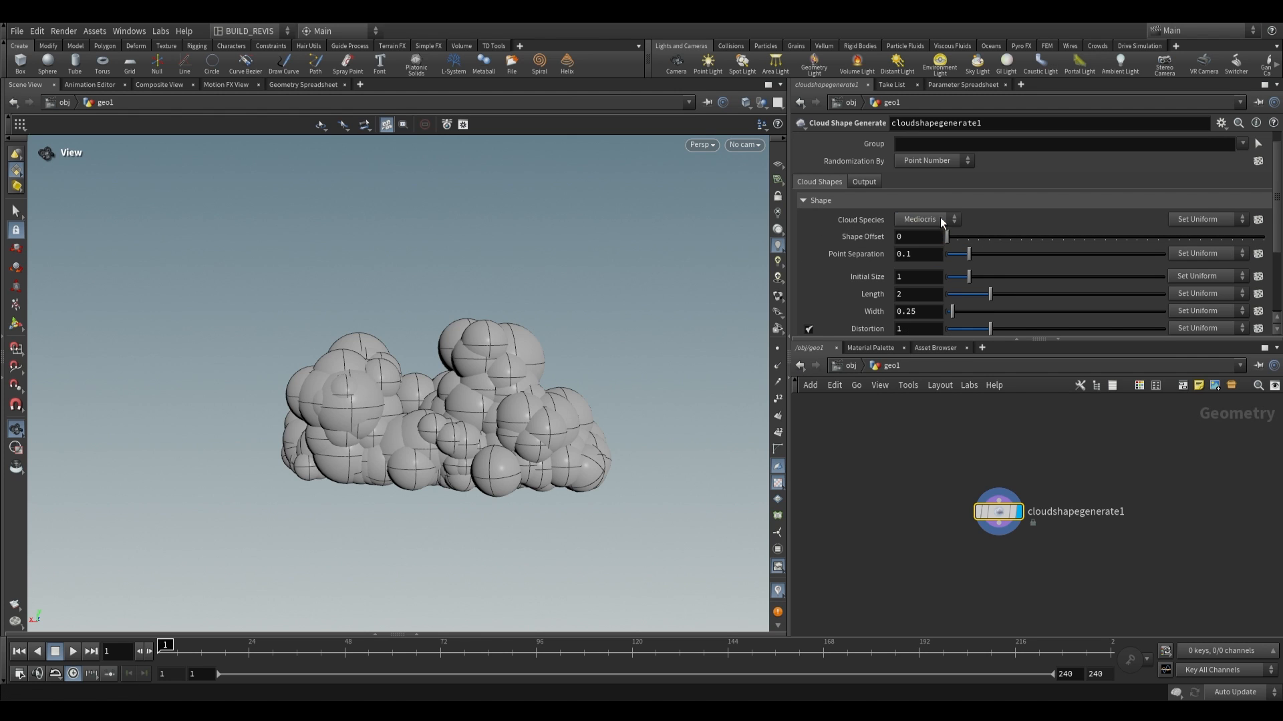
mouse_move(489, 390)
mouse_down()
mouse_move(472, 457)
mouse_move(504, 385)
mouse_up()
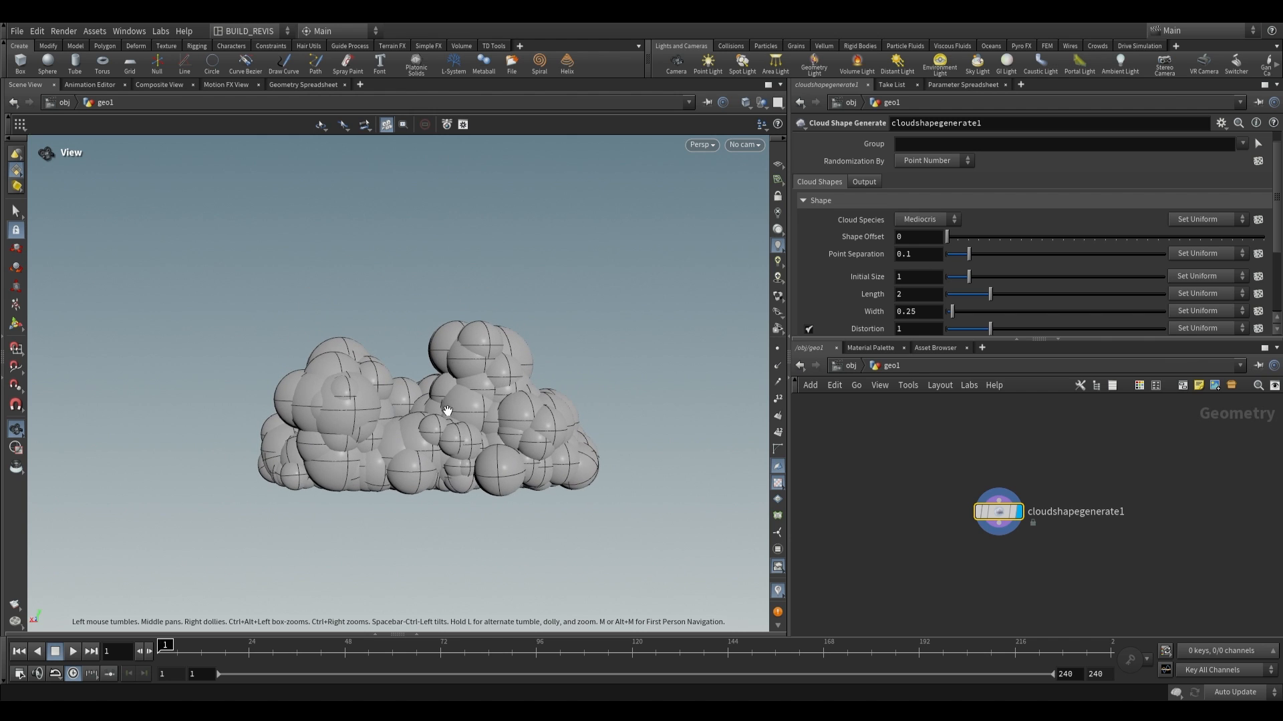
click(942, 220)
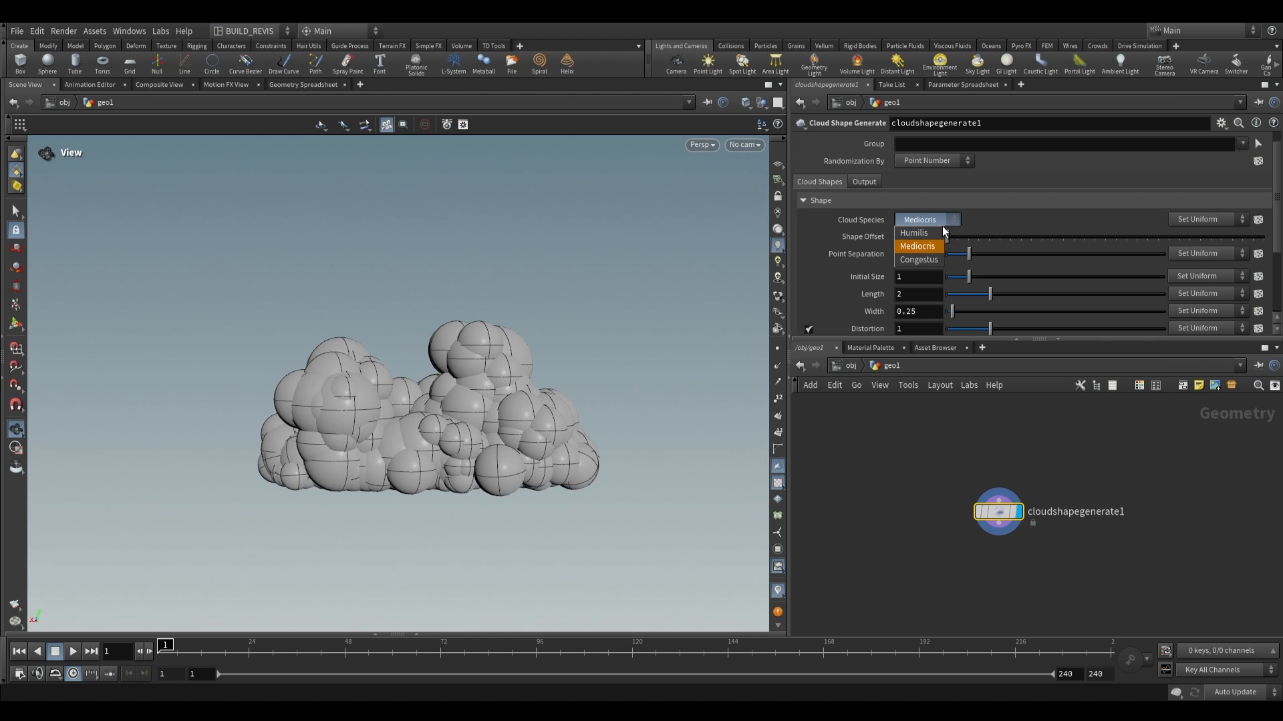
click(923, 232)
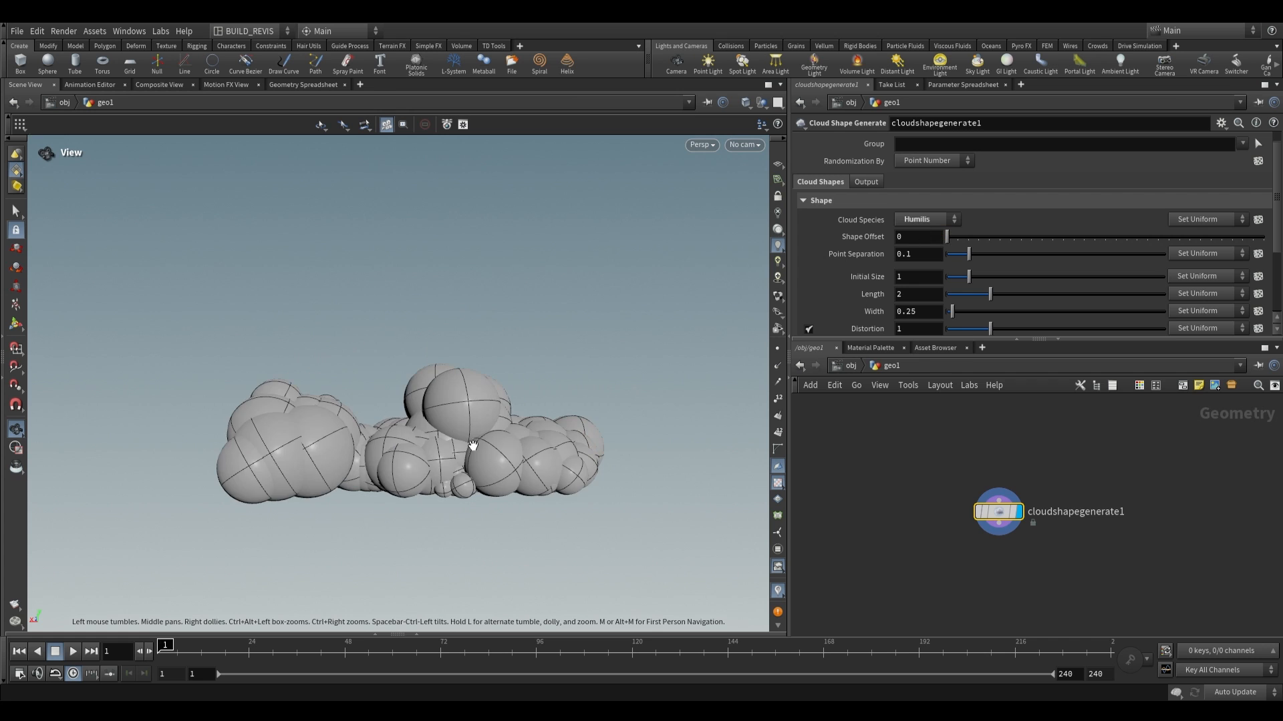
drag(554, 455, 449, 458)
scroll(449, 458, down, 2)
Try the Congestus cloud species and set the species back to Mediocris.
click(928, 220)
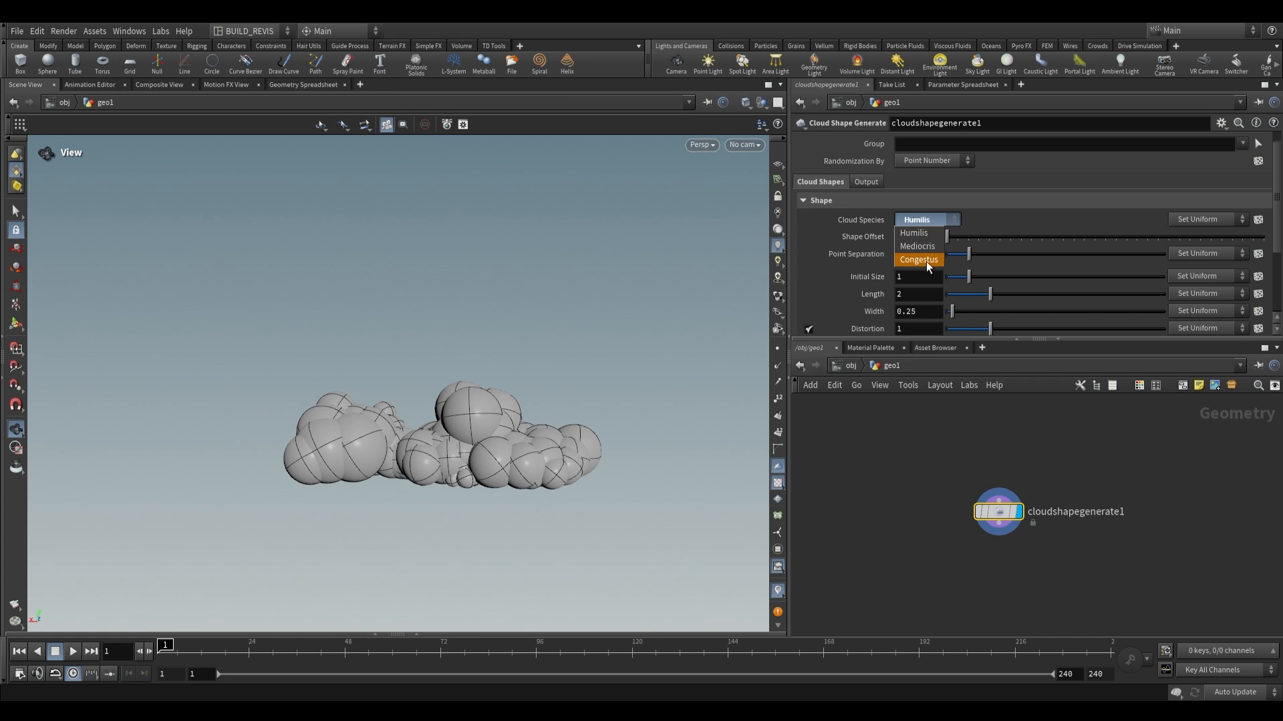
click(923, 259)
drag(483, 332, 352, 301)
click(910, 220)
click(909, 247)
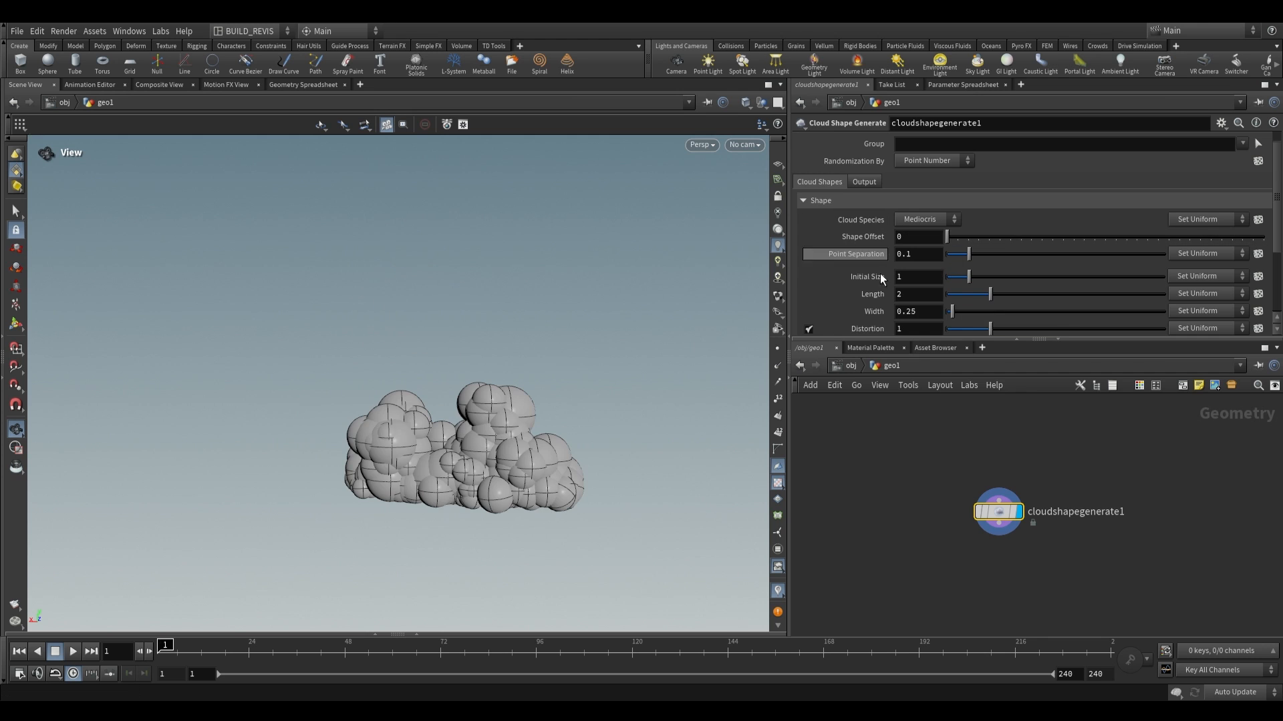
Set the shape offset to 62 and inspect the cloud variation.
scroll(884, 261, down, 1)
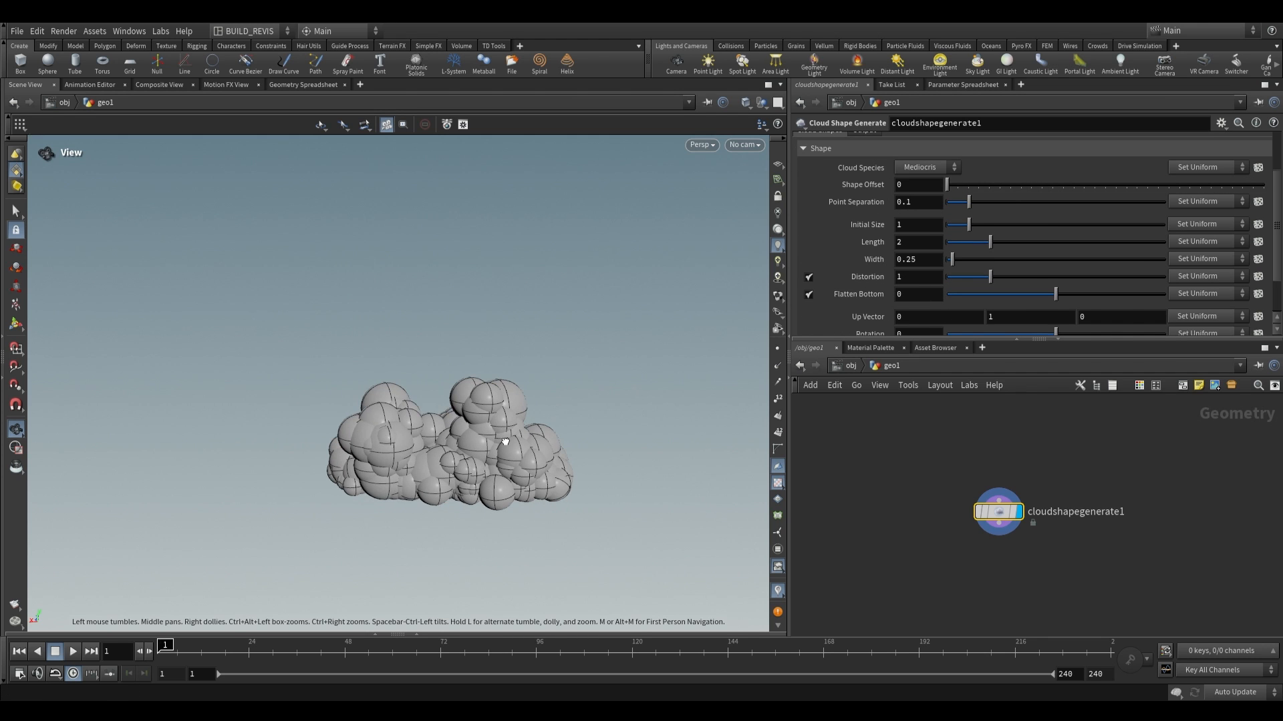
drag(948, 184, 1077, 186)
drag(558, 476, 409, 467)
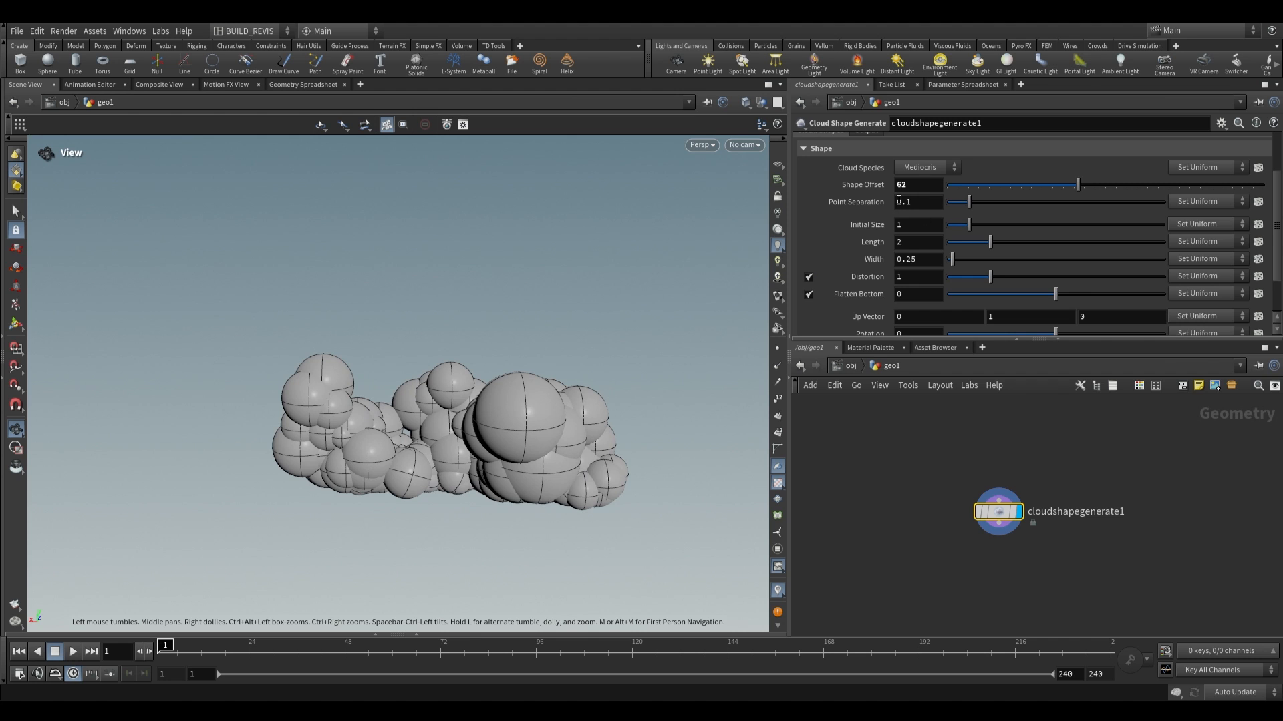
drag(457, 463, 617, 369)
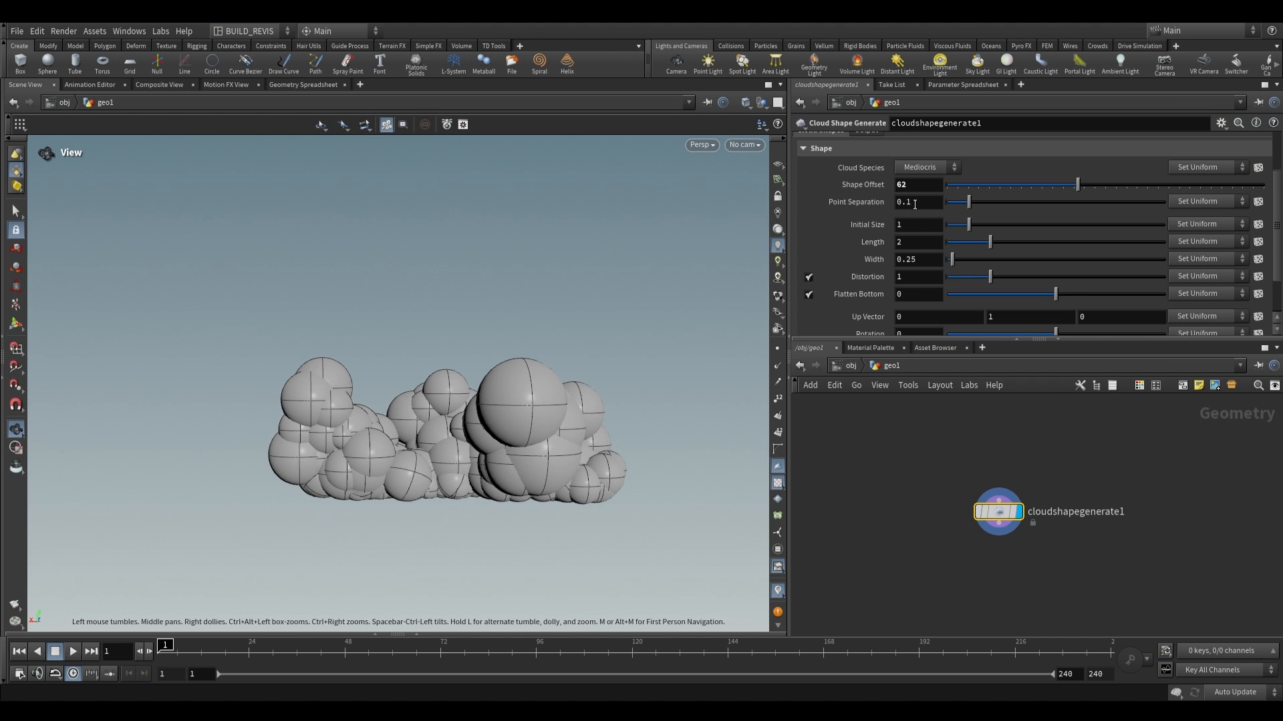
Try a point separation of 0.05 and revert the parameter to its default.
drag(915, 204, 902, 204)
text(.05)
key(Return)
drag(490, 467, 468, 484)
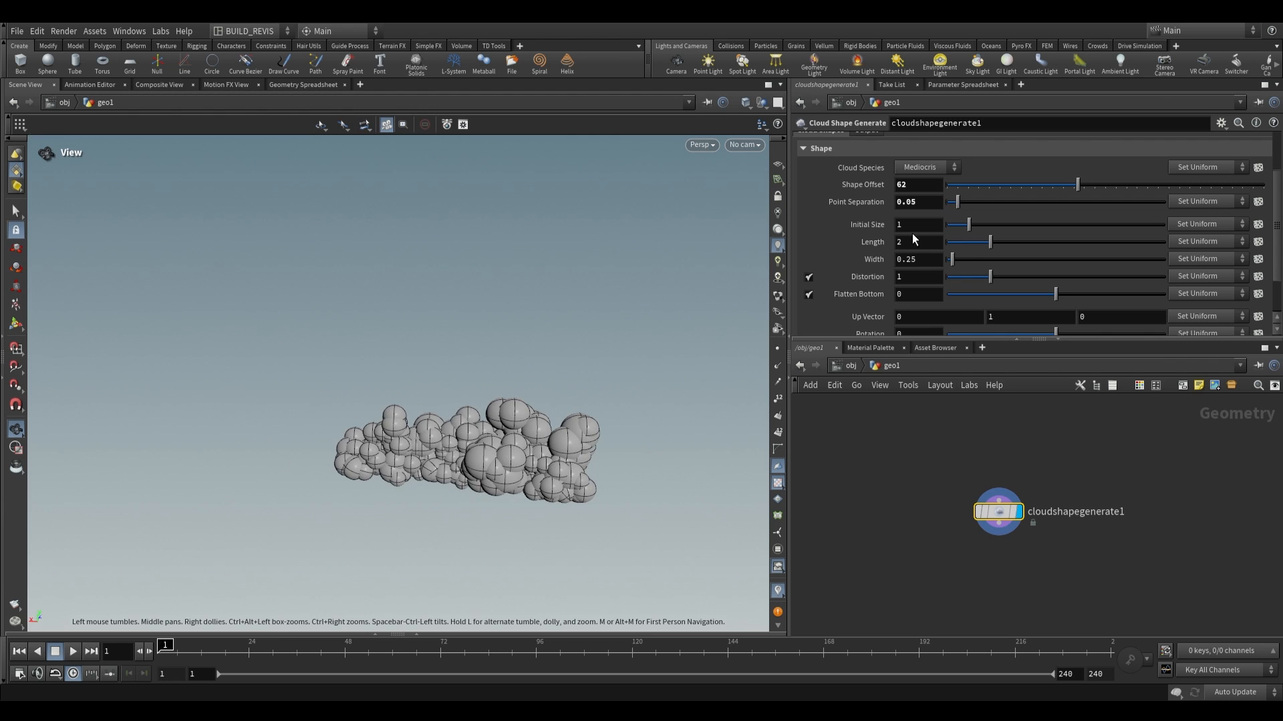
ctrl+middle_click(884, 203)
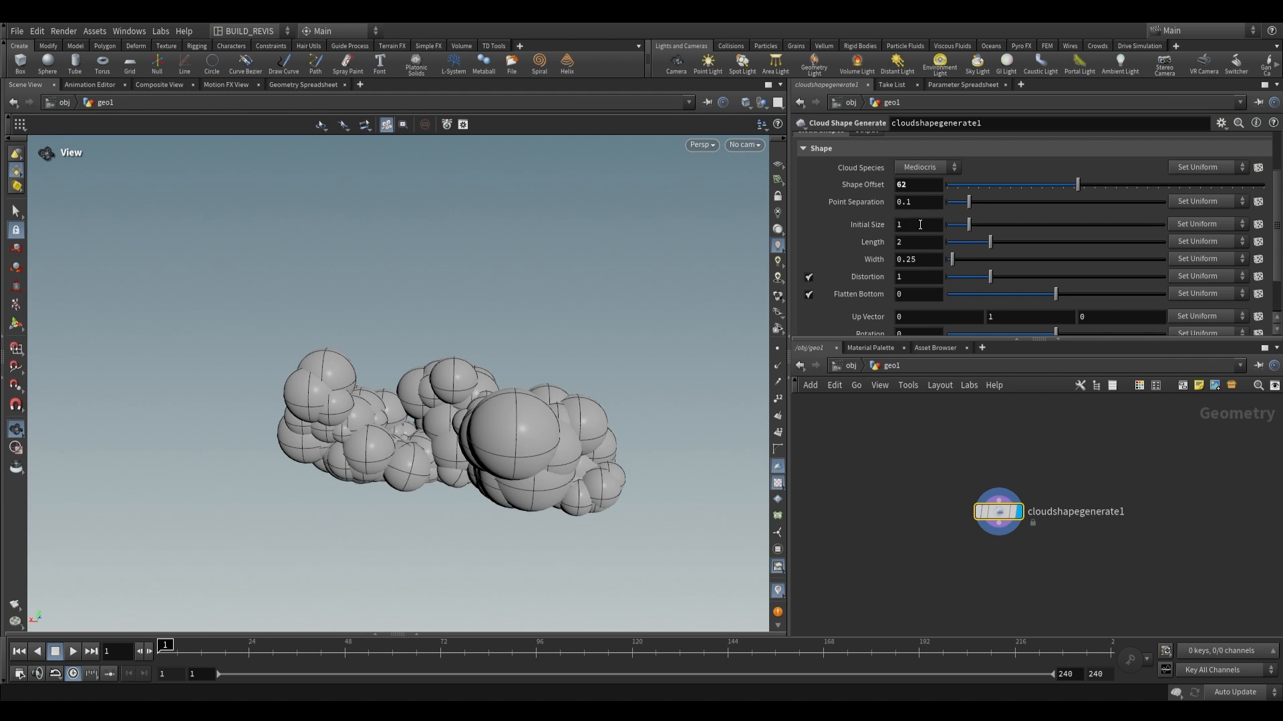
Set the cloud's initial size to 10 and frame the enlarged cloud in the viewport.
drag(498, 401, 527, 354)
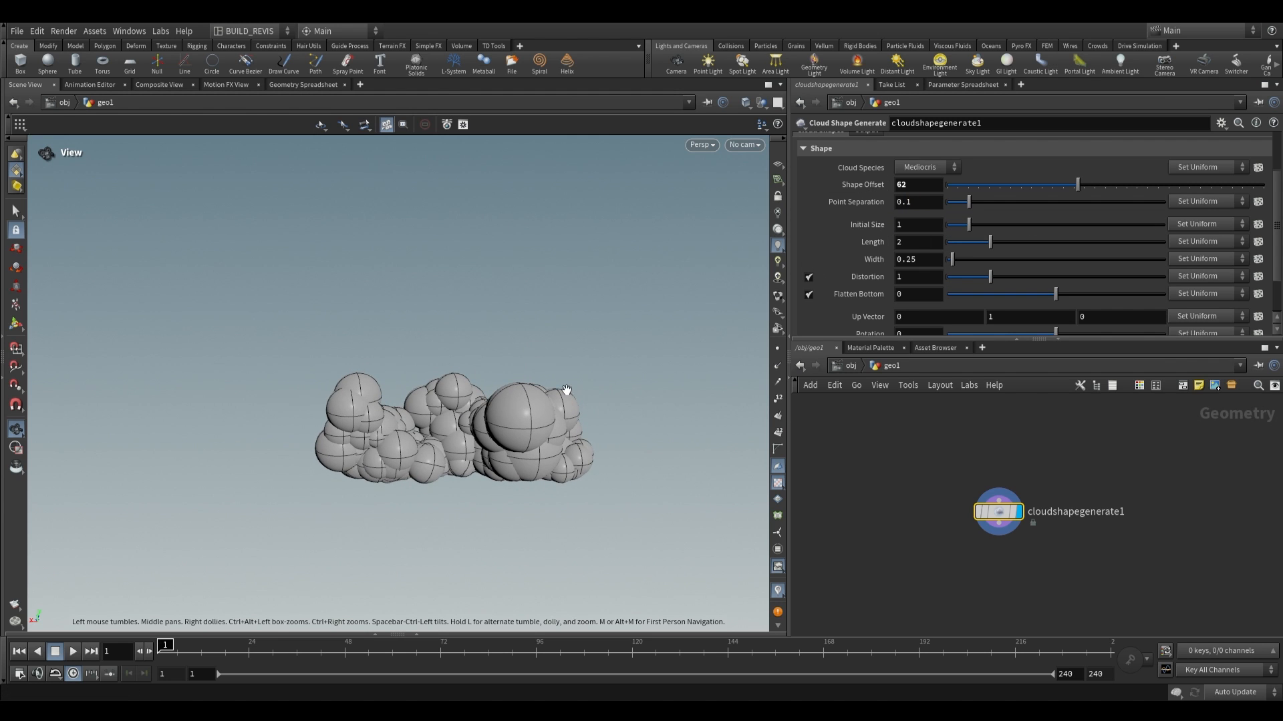
drag(449, 389, 421, 417)
drag(552, 476, 552, 381)
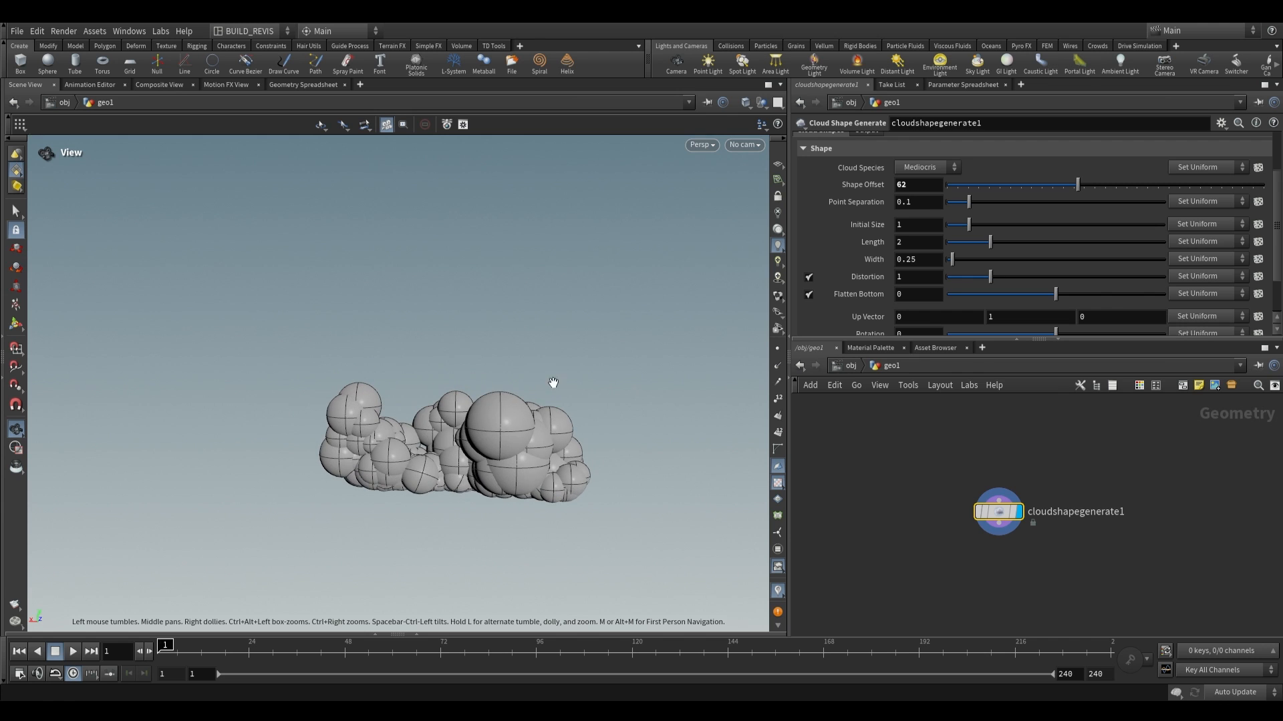
click(917, 224)
text(10)
key(Return)
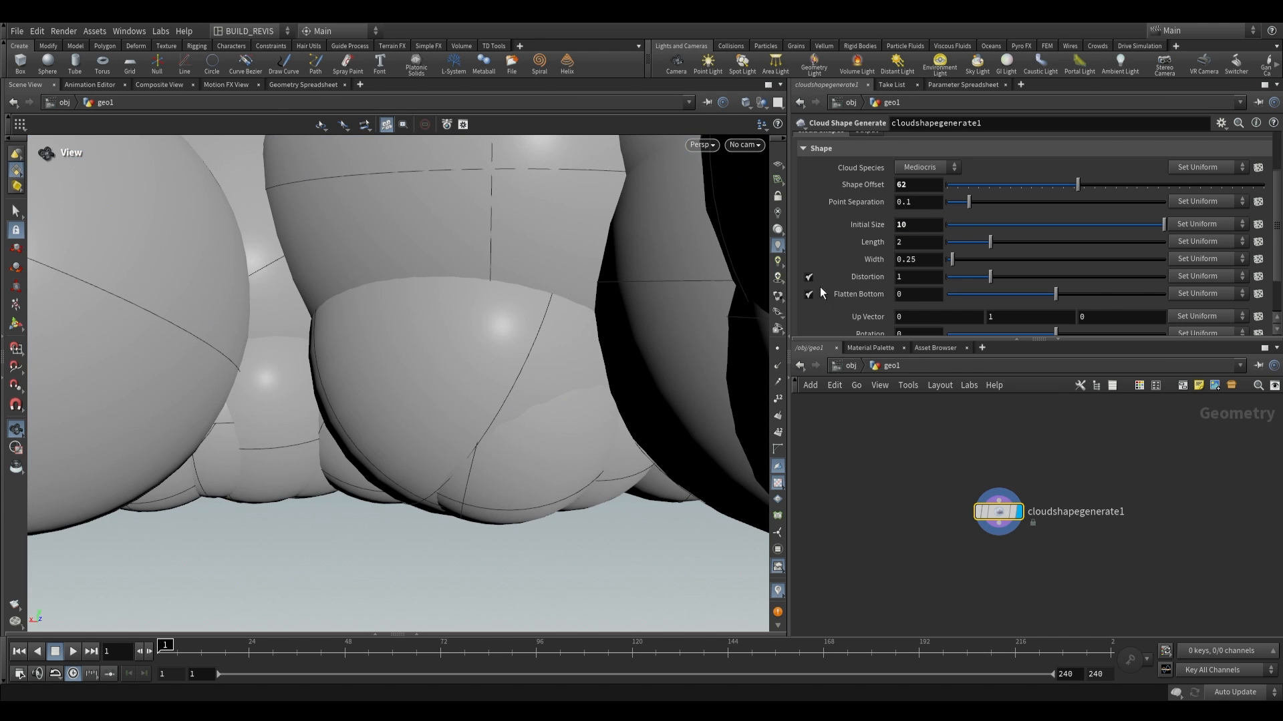
key(h)
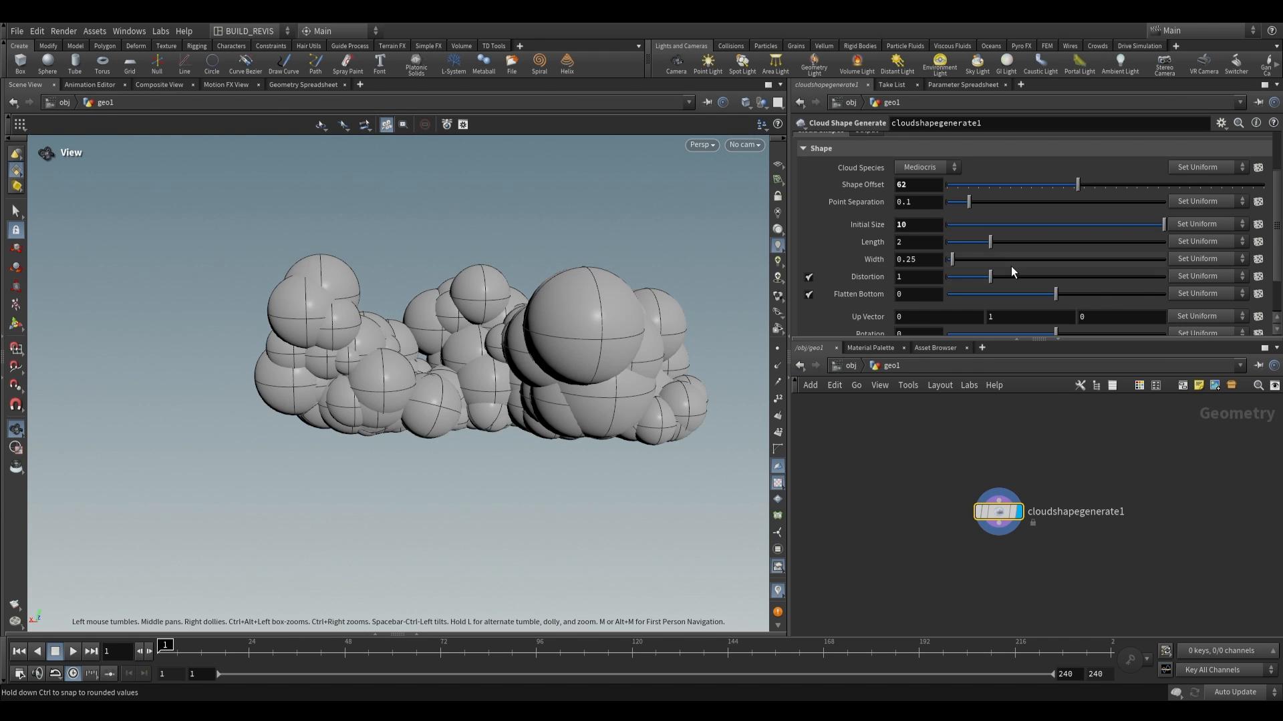
Try a cloud width of 3.9 and a stronger distortion, undoing both changes.
drag(990, 242, 1031, 262)
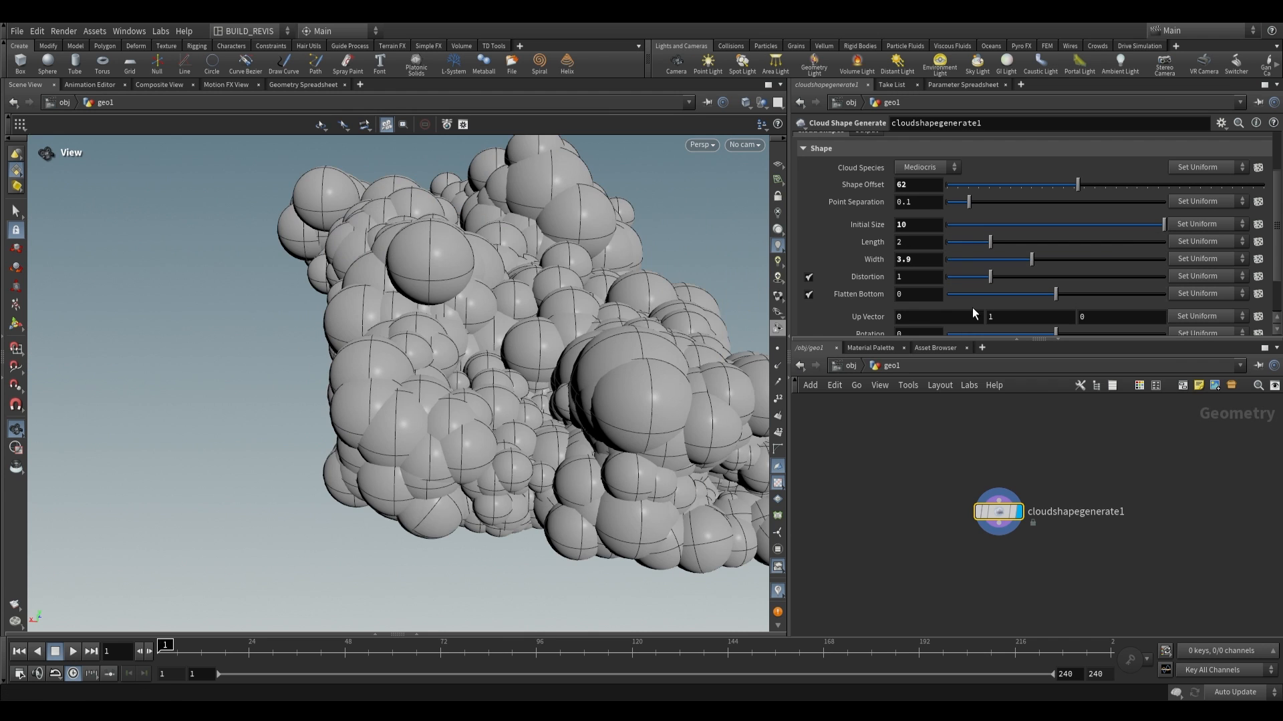
key(ctrl+z)
drag(444, 334, 468, 314)
drag(992, 276, 1070, 277)
key(ctrl+z)
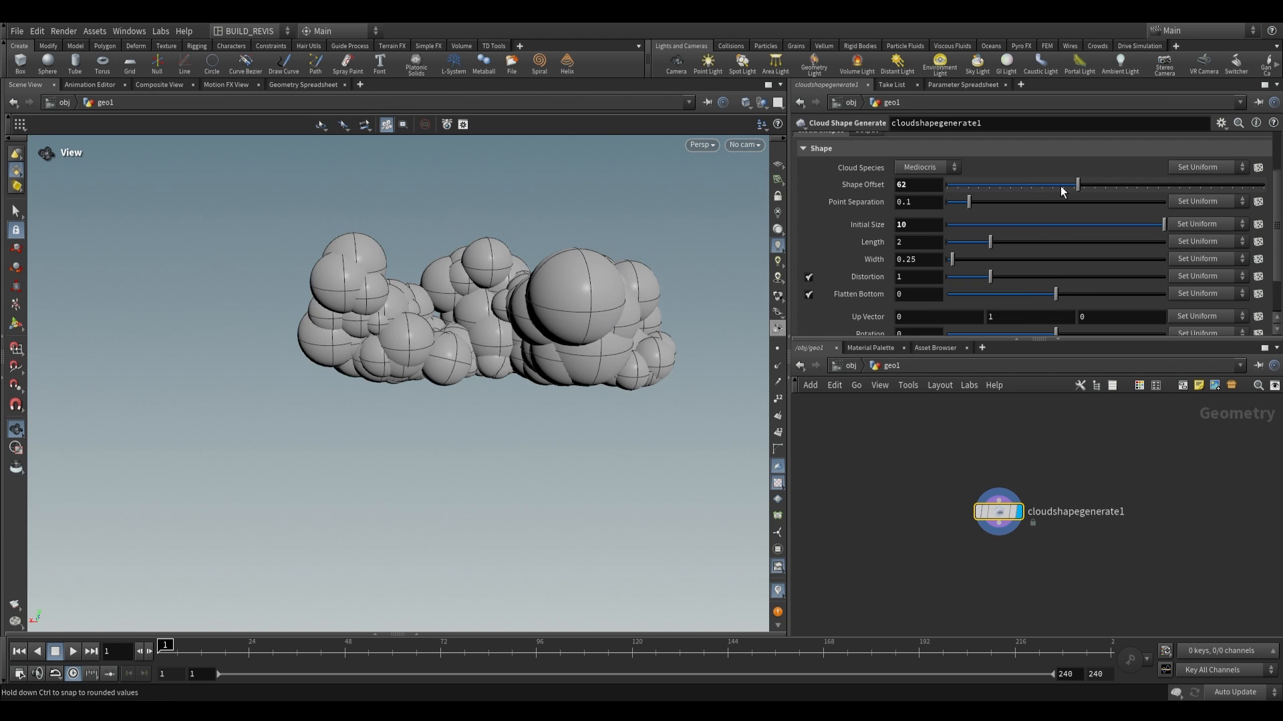
Set the shape offset to 45 to pick a different cloud variation.
drag(1060, 186, 1040, 186)
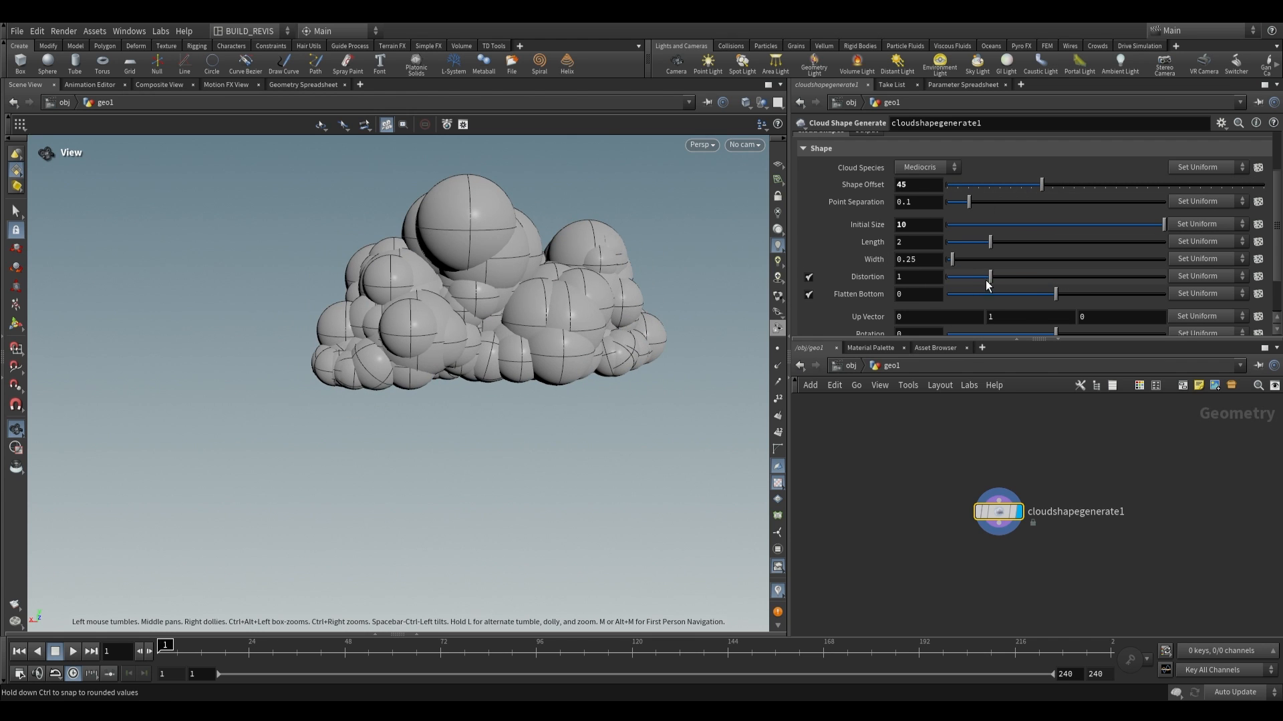
Try a stronger distortion and a different flatten bottom amount, reverting both changes.
drag(988, 284, 1080, 292)
key(ctrl+z)
scroll(993, 267, down, 1)
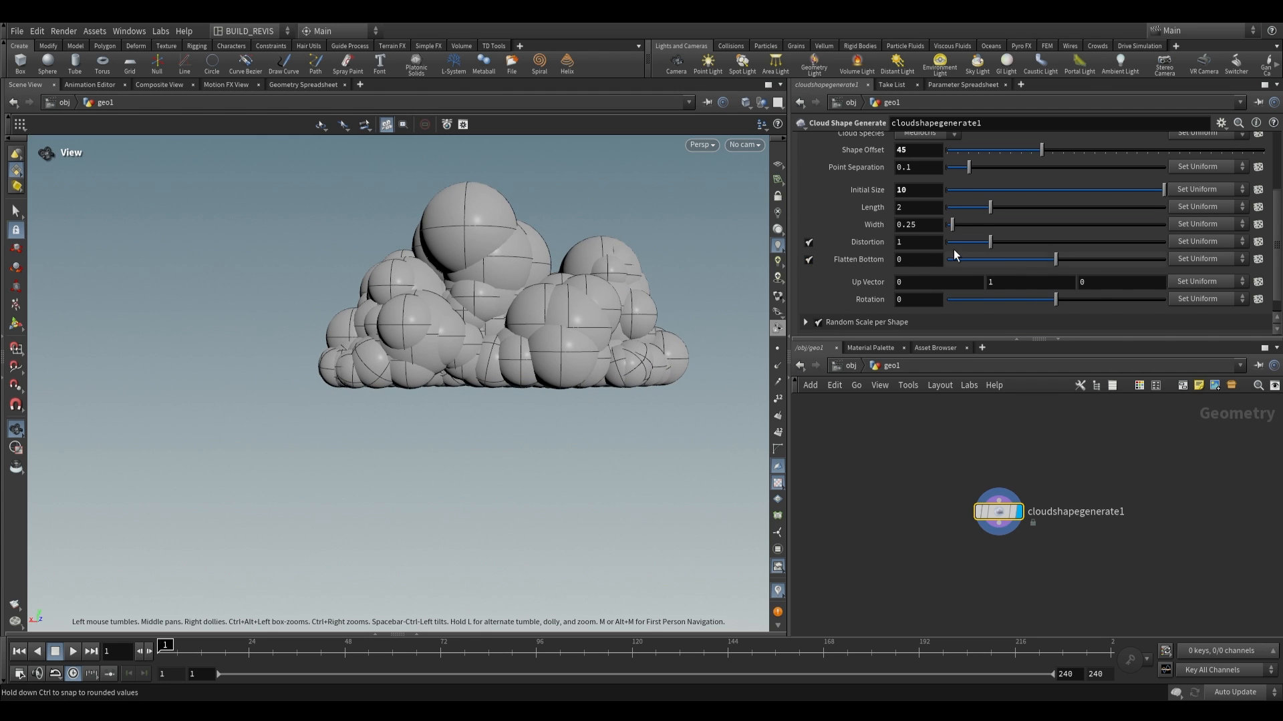
drag(1061, 261, 1060, 258)
scroll(992, 314, down, 1)
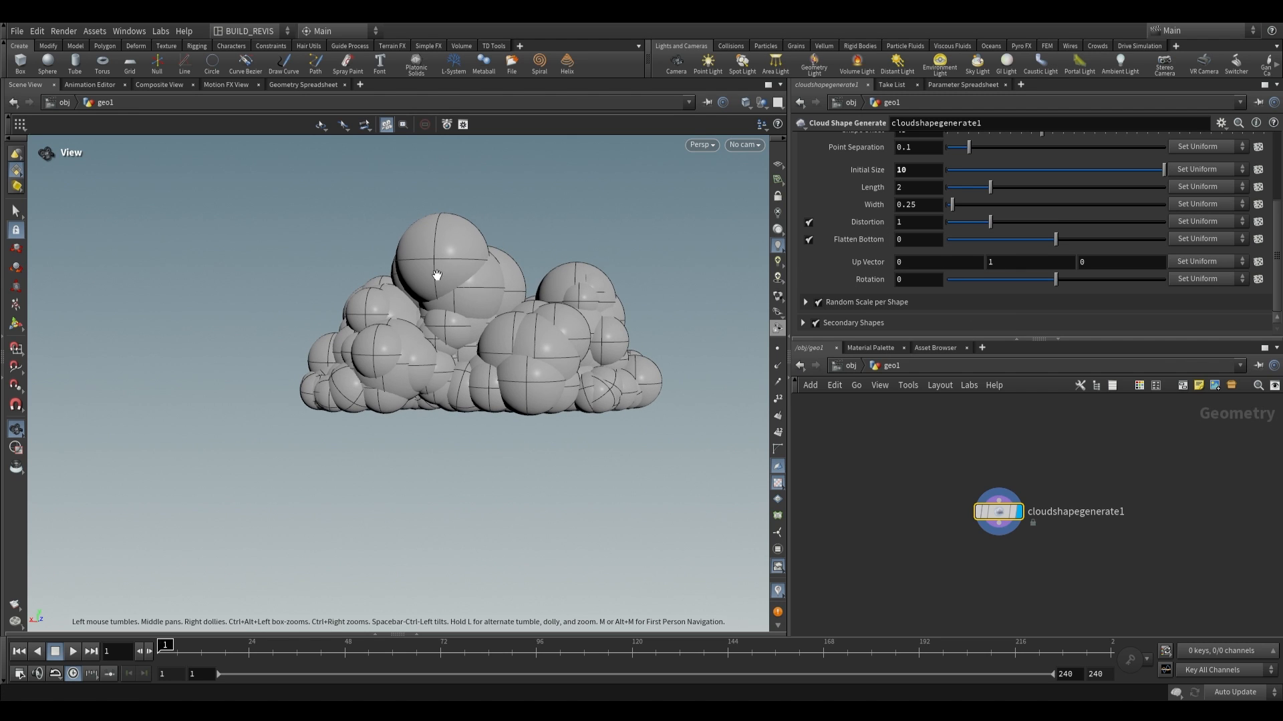
Set the cloud's up vector to 1, 0, 0.
click(994, 262)
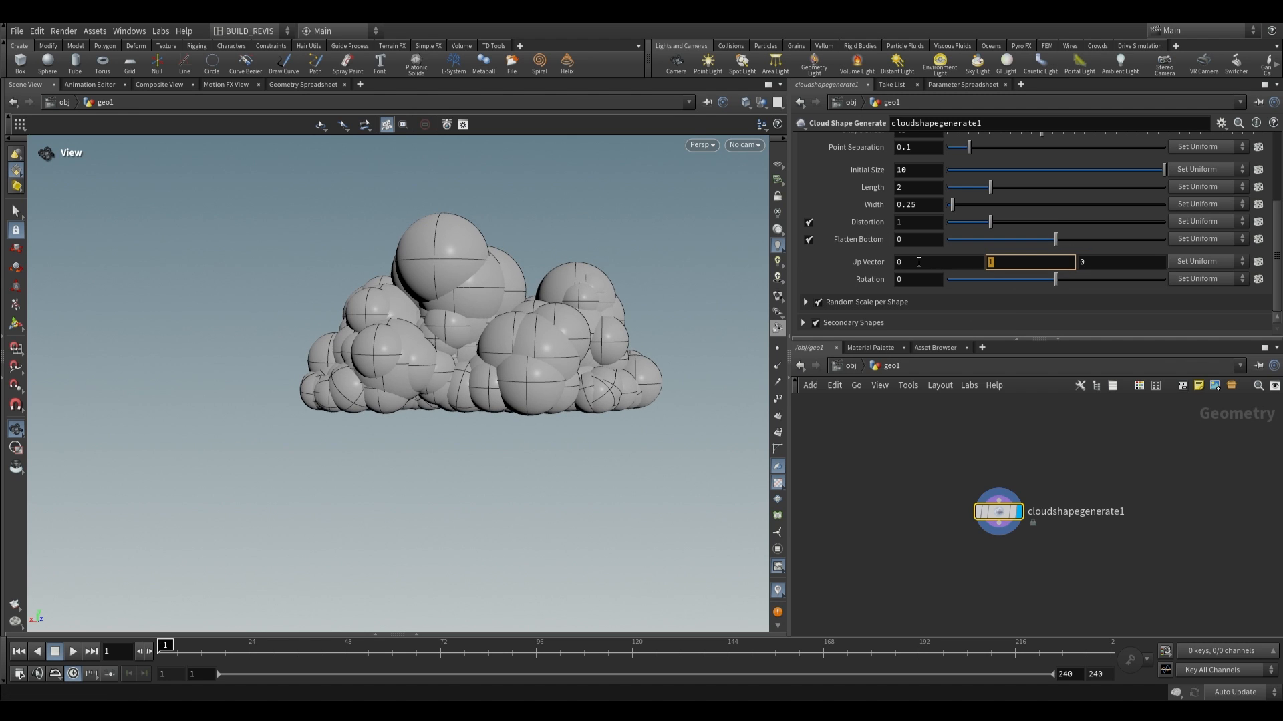
text(1)
key(Return)
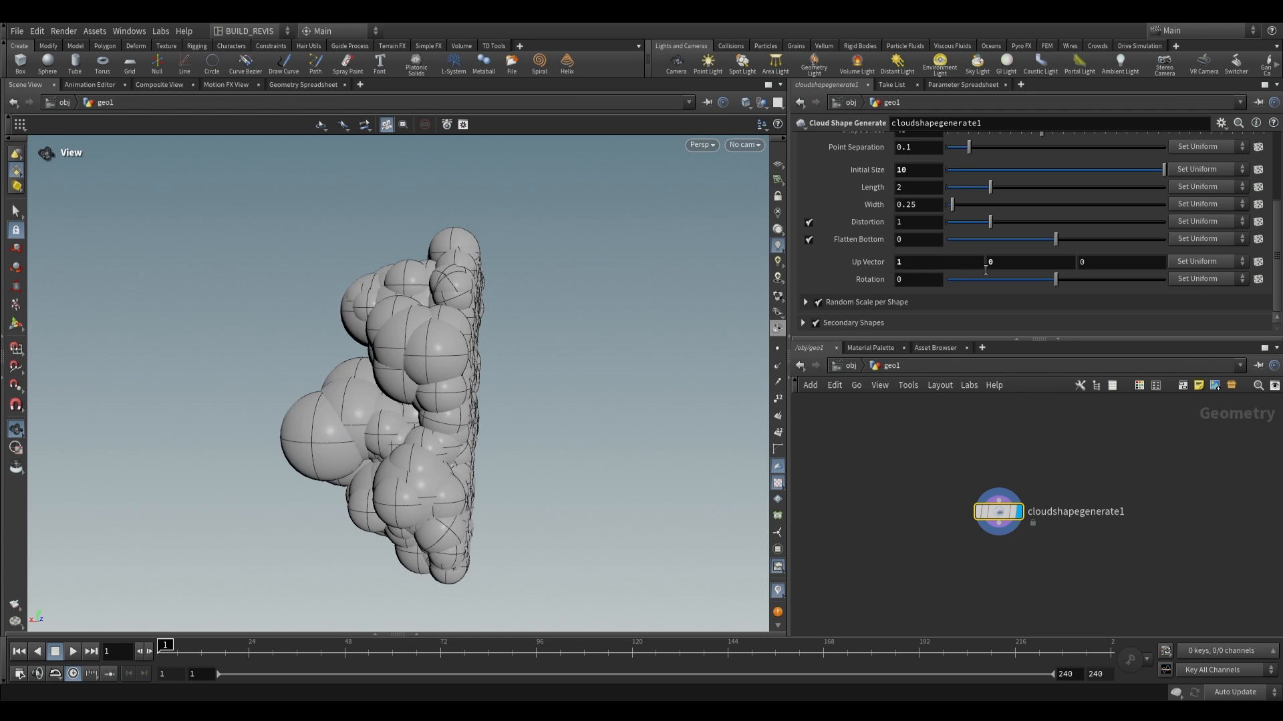
Set the cloud's up vector to 0, 0, 1.
text(0)
key(Tab)
key(Tab)
text(1)
key(Return)
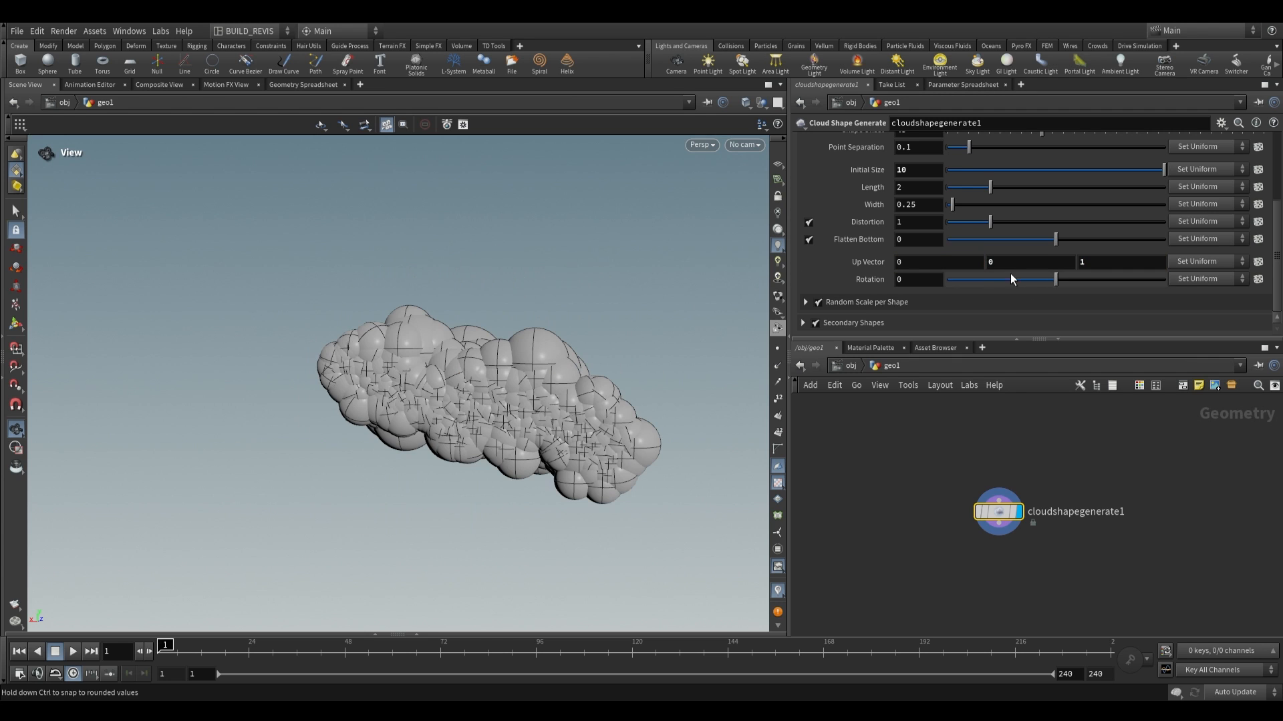
Try -1 as the up vector's Y component and restore the vector to 0, 1, 0.
key(BackSpace)
text(1)
key(Tab)
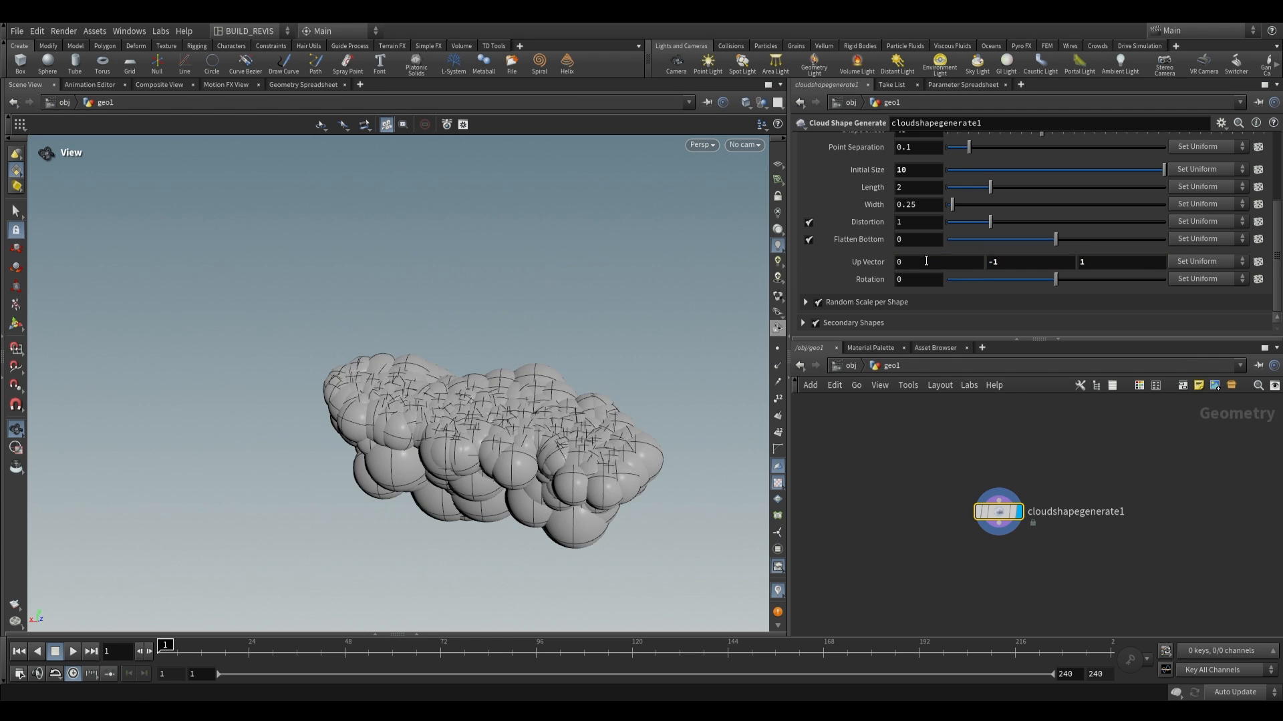
text(0)
key(Return)
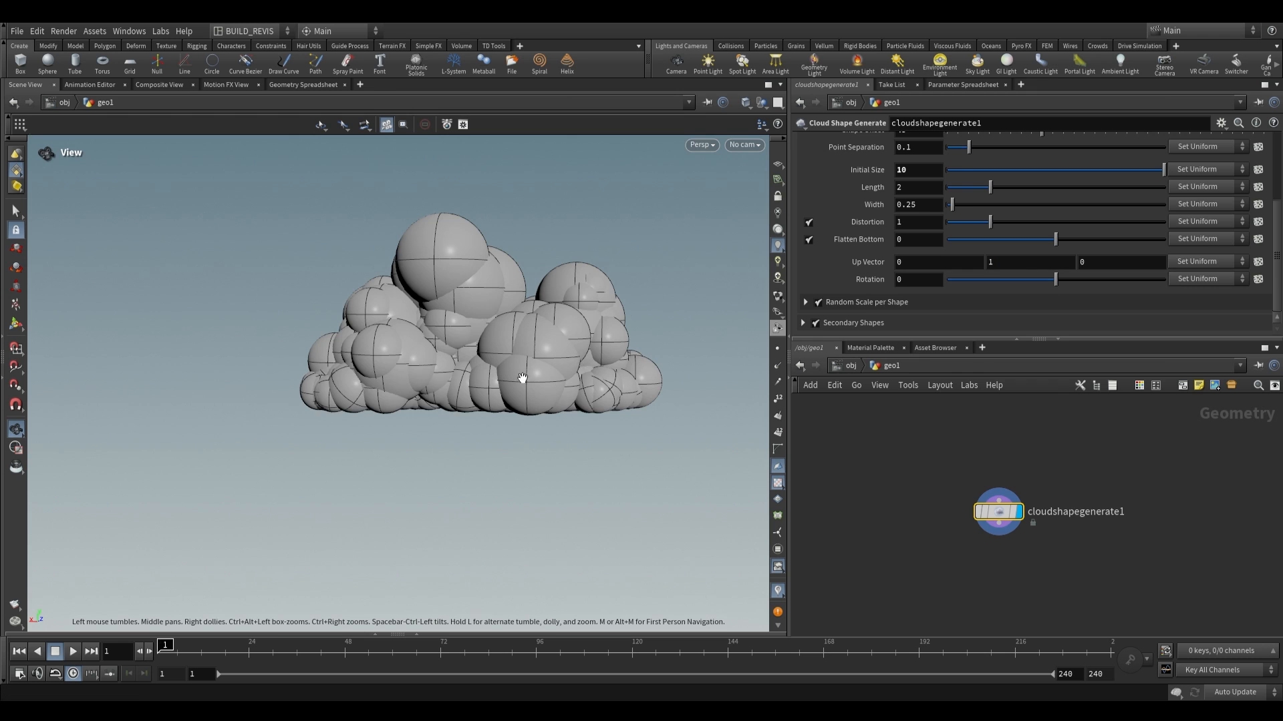
Try rotating the cloud shape about its up vector and undo the rotation.
drag(1017, 282, 838, 291)
key(ctrl+z)
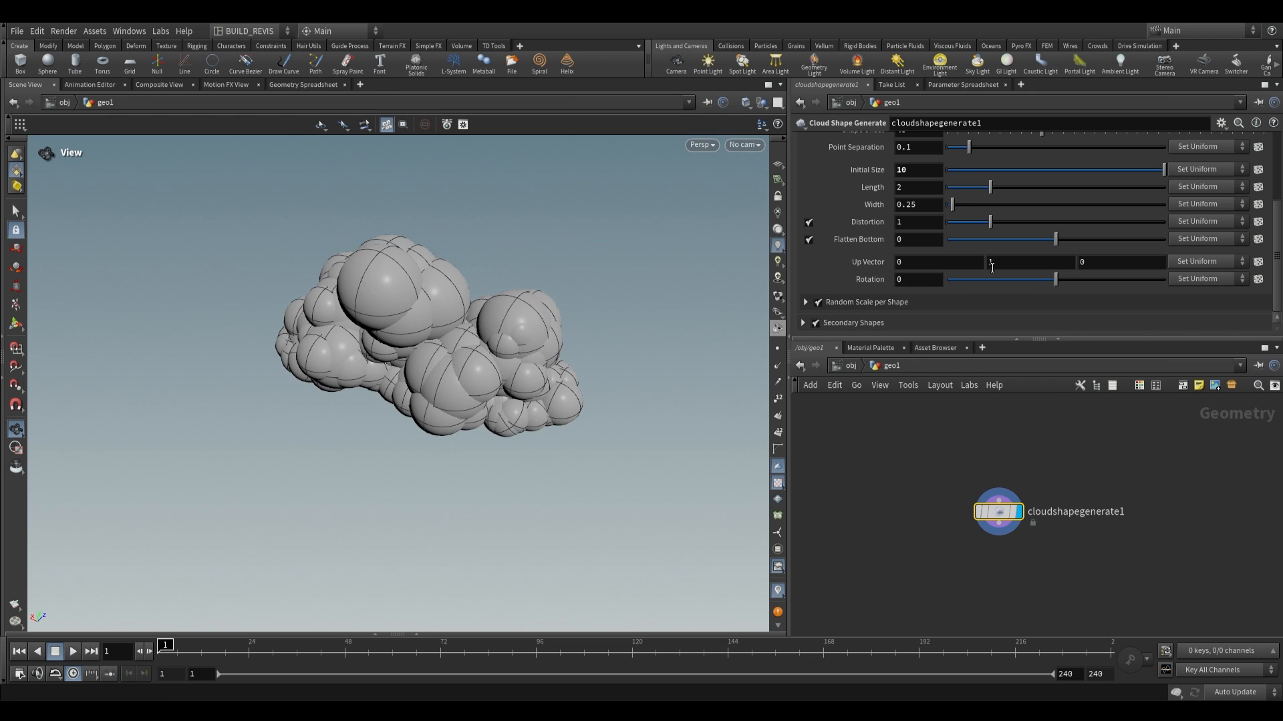
scroll(849, 288, up, 1)
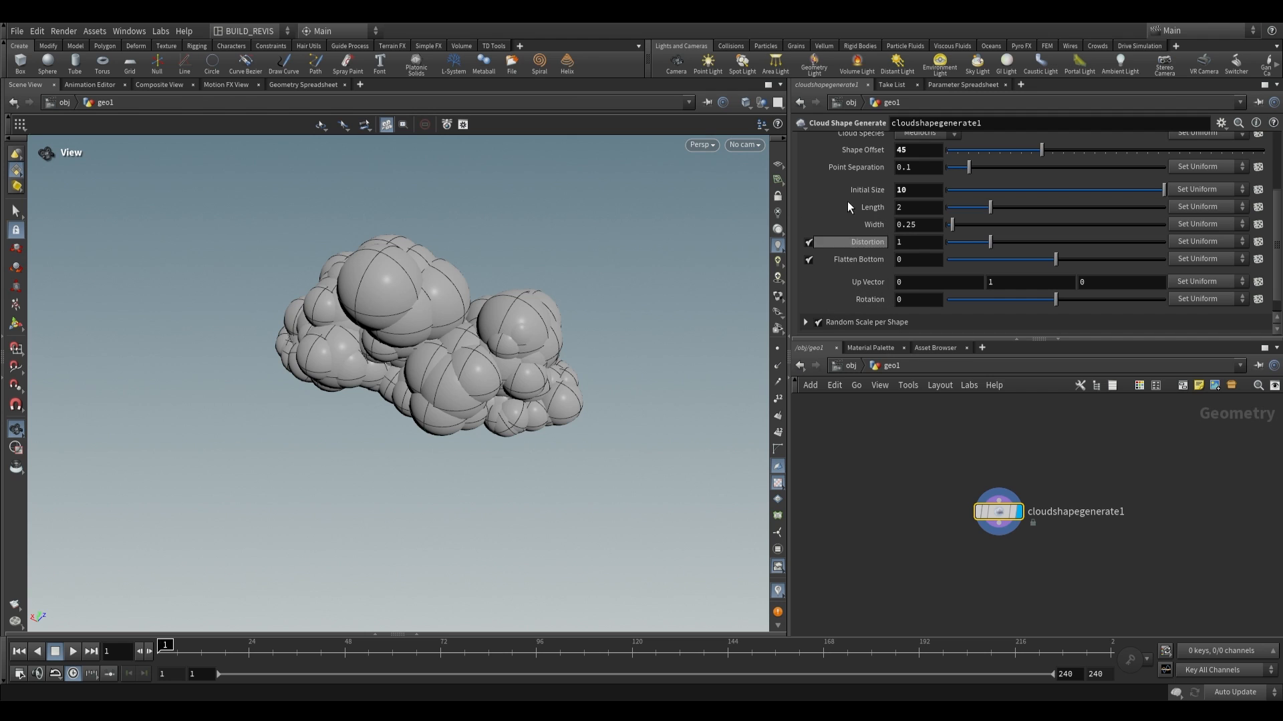
drag(509, 372, 528, 374)
Disable the secondary shapes so only the primary cloud shape is generated.
scroll(834, 304, down, 1)
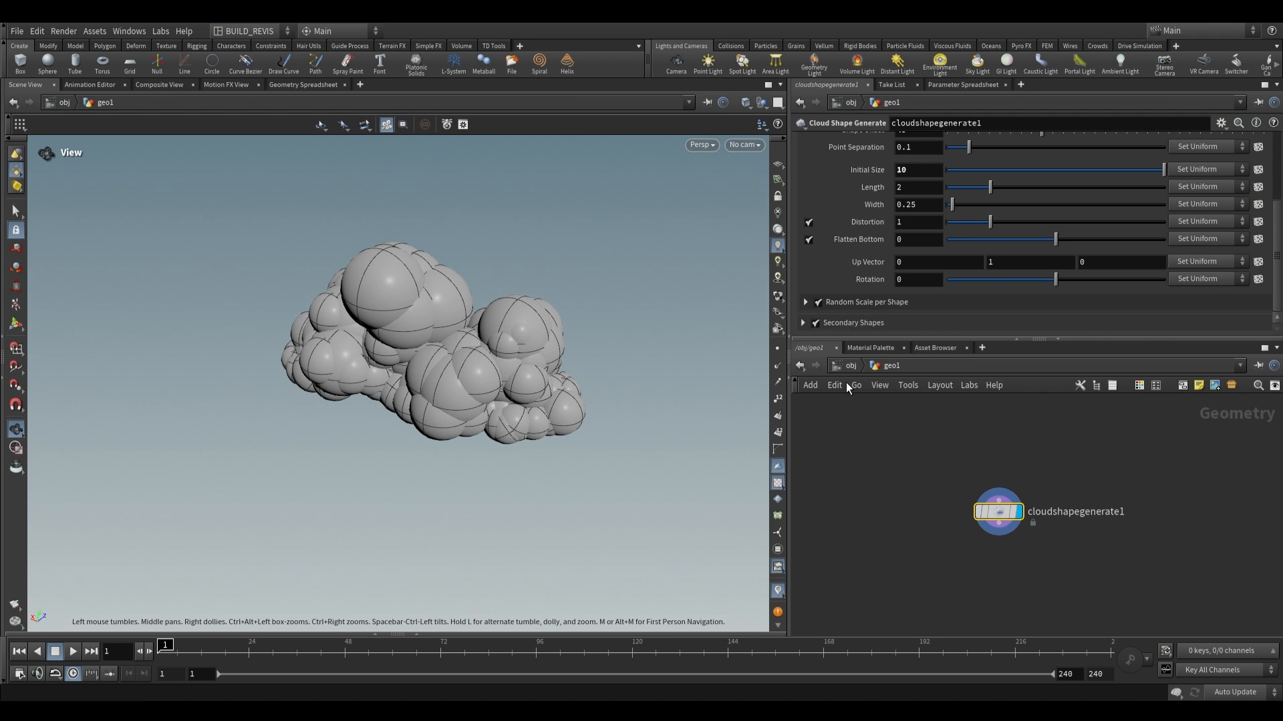
click(815, 324)
mouse_move(479, 391)
mouse_down()
mouse_move(475, 369)
mouse_move(478, 389)
mouse_up()
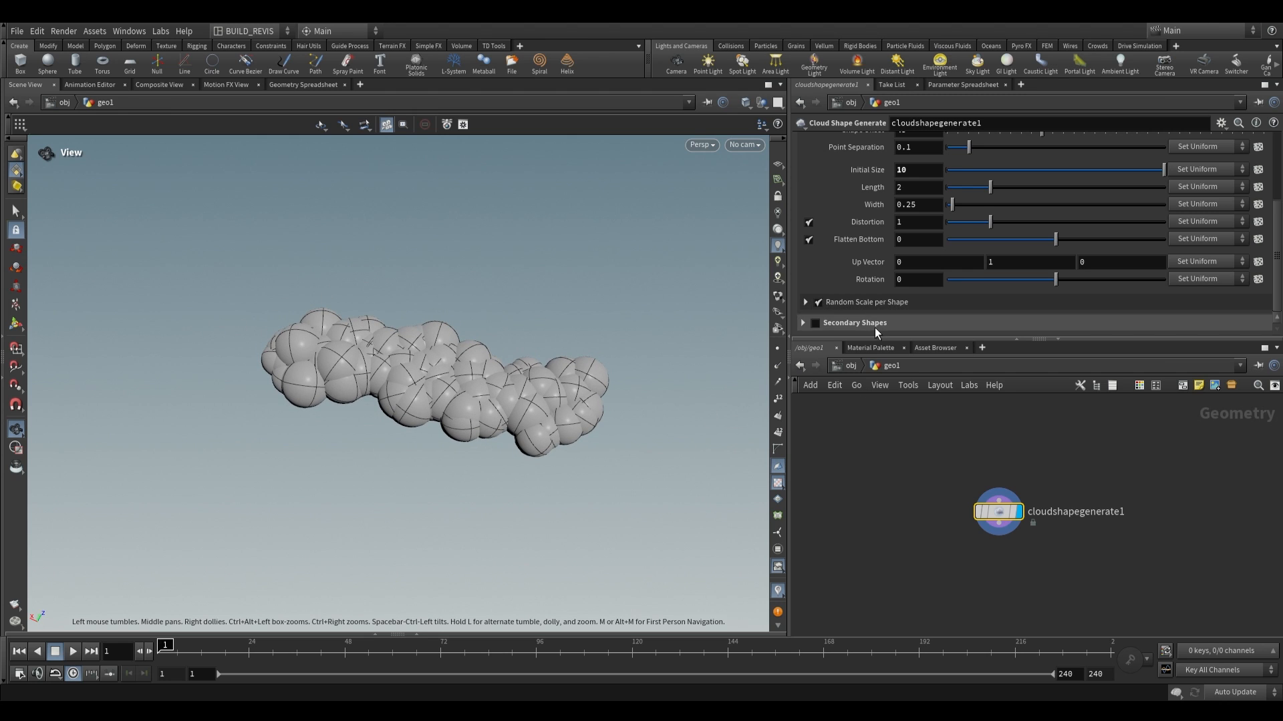
Expand the Random Scale per Shape settings and set Scale Max to 1.
scroll(848, 327, up, 2)
scroll(847, 327, down, 1)
scroll(827, 323, down, 1)
click(806, 301)
scroll(807, 303, down, 2)
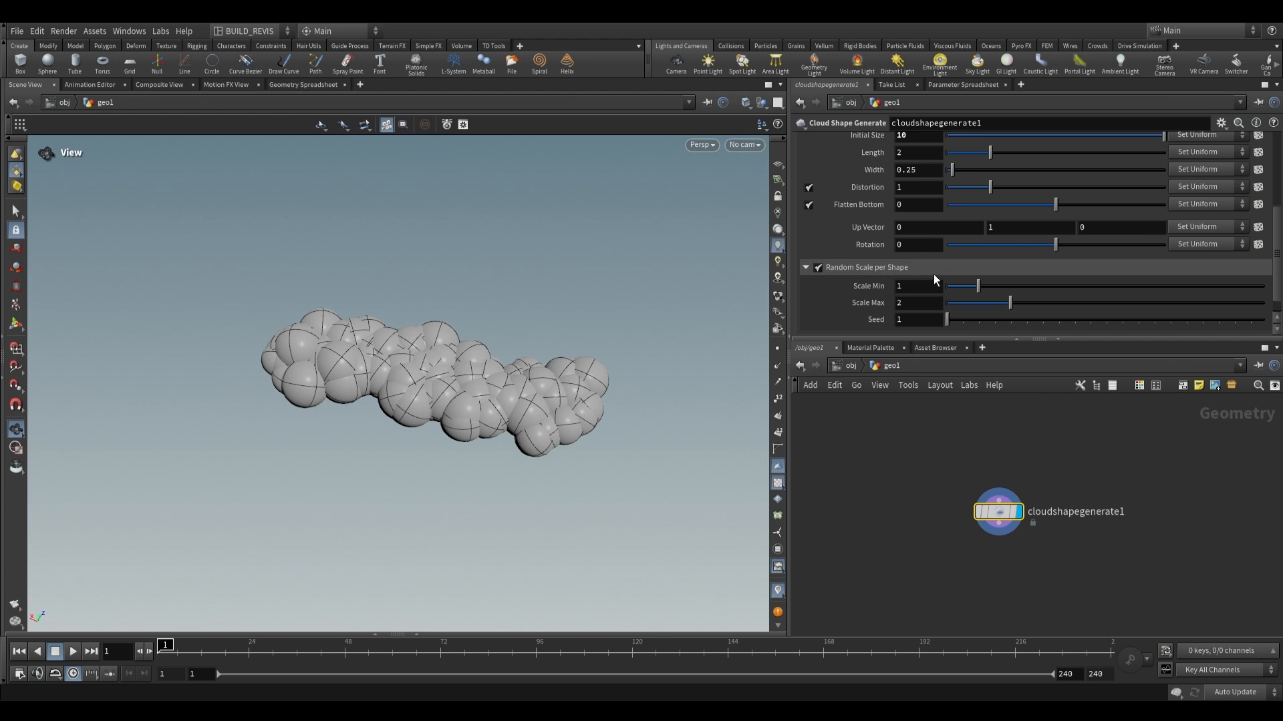
drag(335, 355, 333, 345)
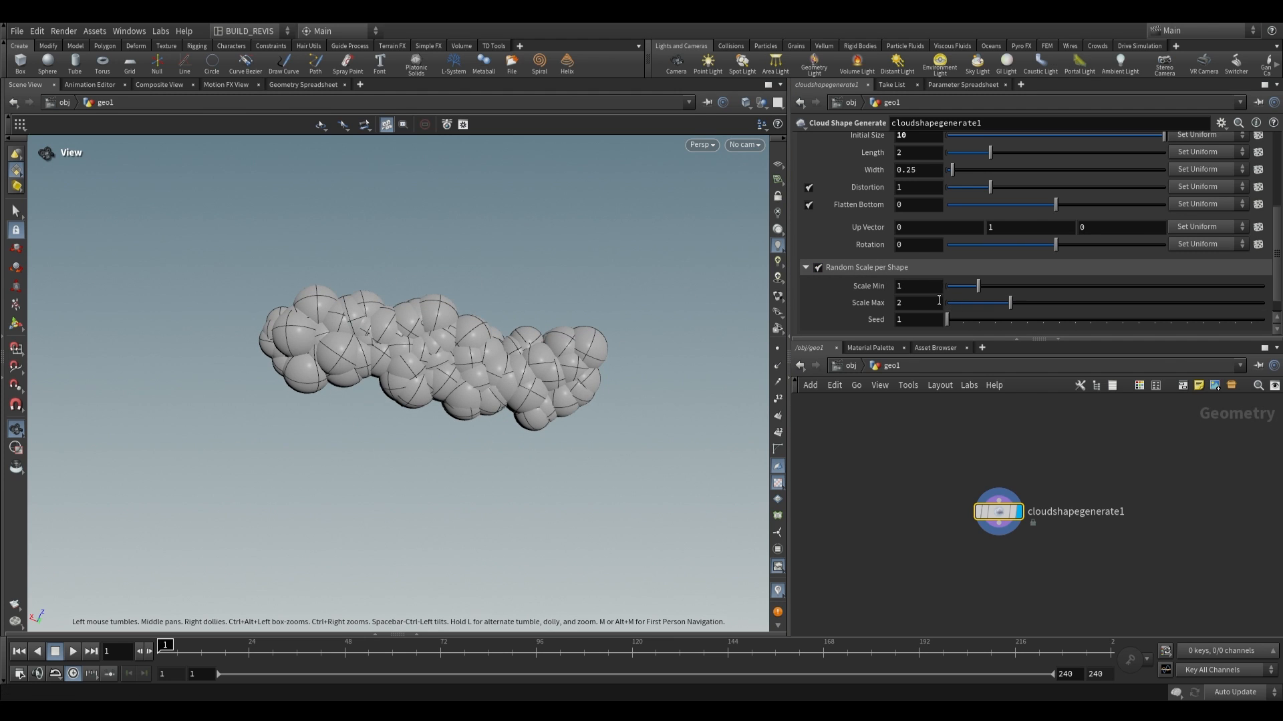
scroll(892, 307, up, 1)
scroll(916, 223, up, 4)
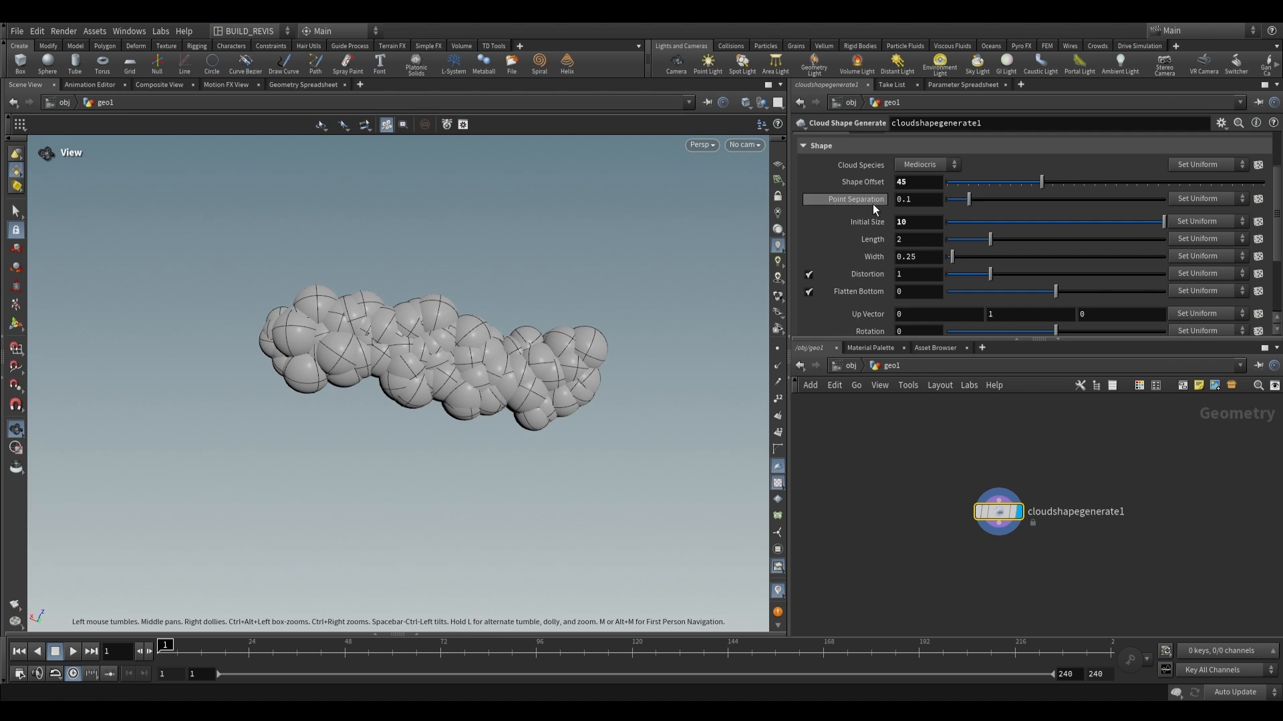
scroll(872, 209, down, 6)
drag(381, 354, 251, 278)
double_click(902, 282)
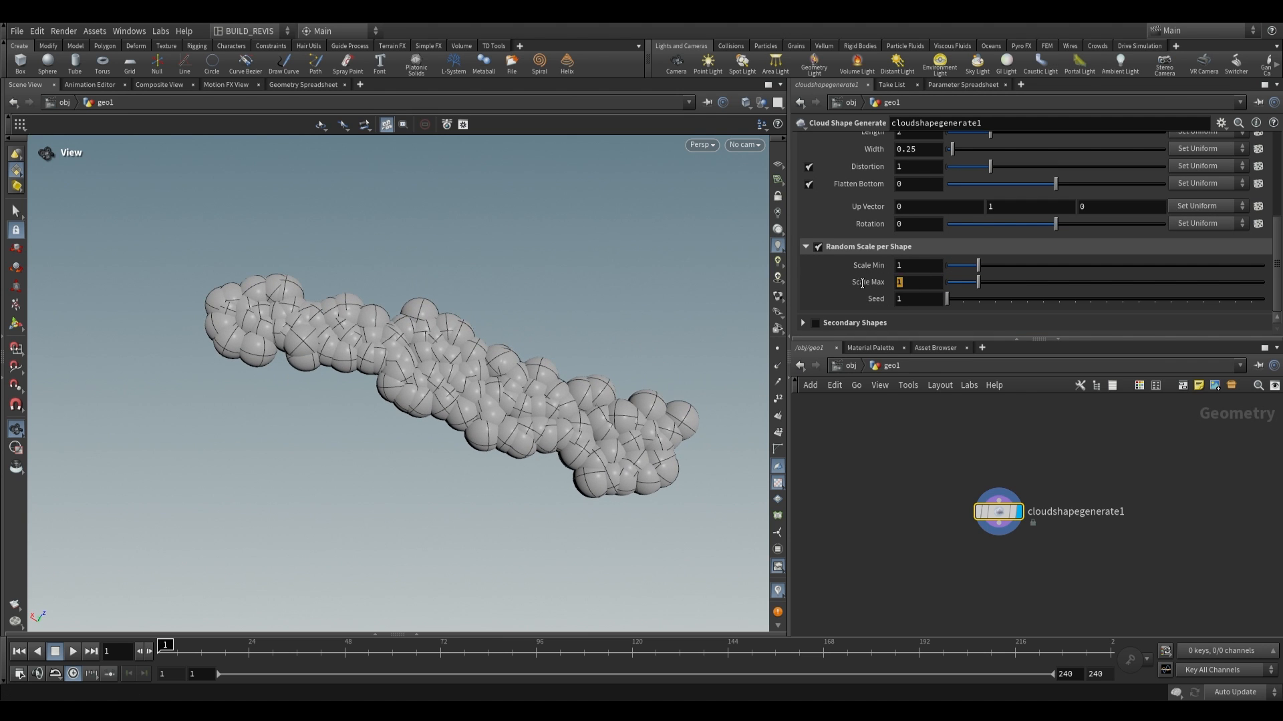
Set the primary shapes' random Scale Max to 3 and inspect the resulting cloud.
text(3)
key(Return)
drag(450, 378, 752, 351)
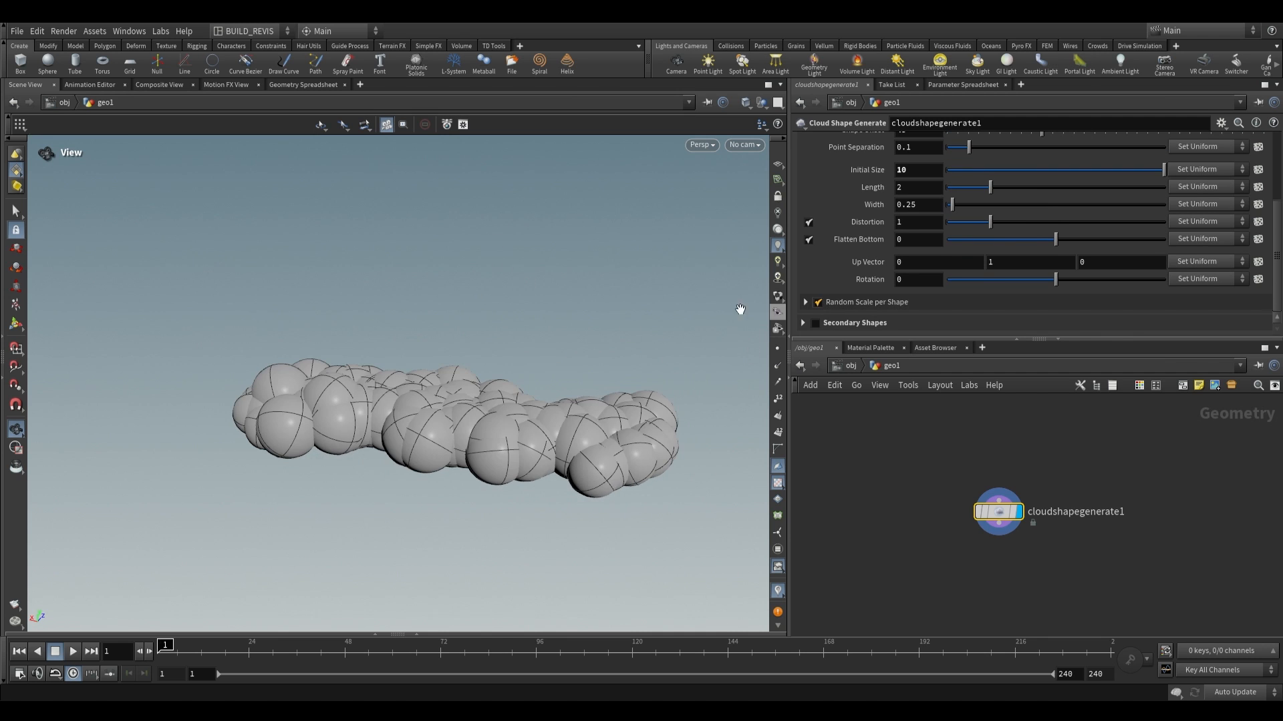
drag(287, 428, 203, 404)
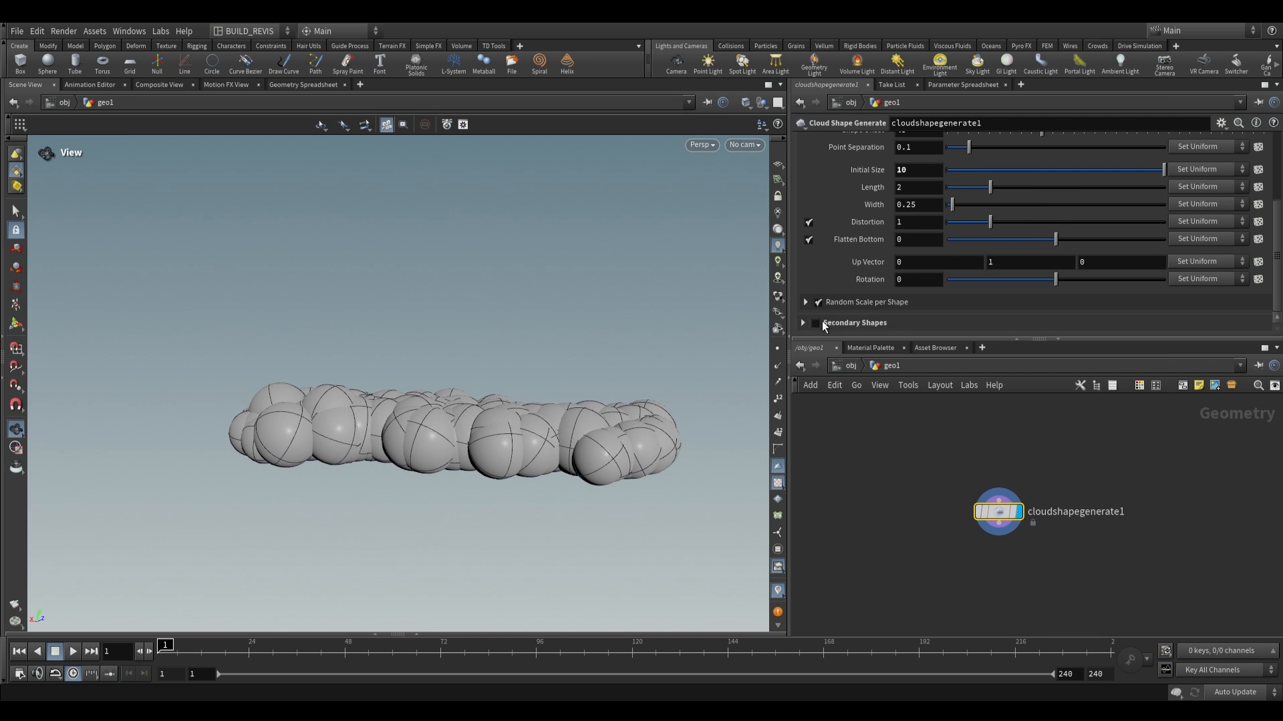
Enable Secondary Shapes, expand their settings and reduce Iterations to 1.
click(835, 322)
click(815, 248)
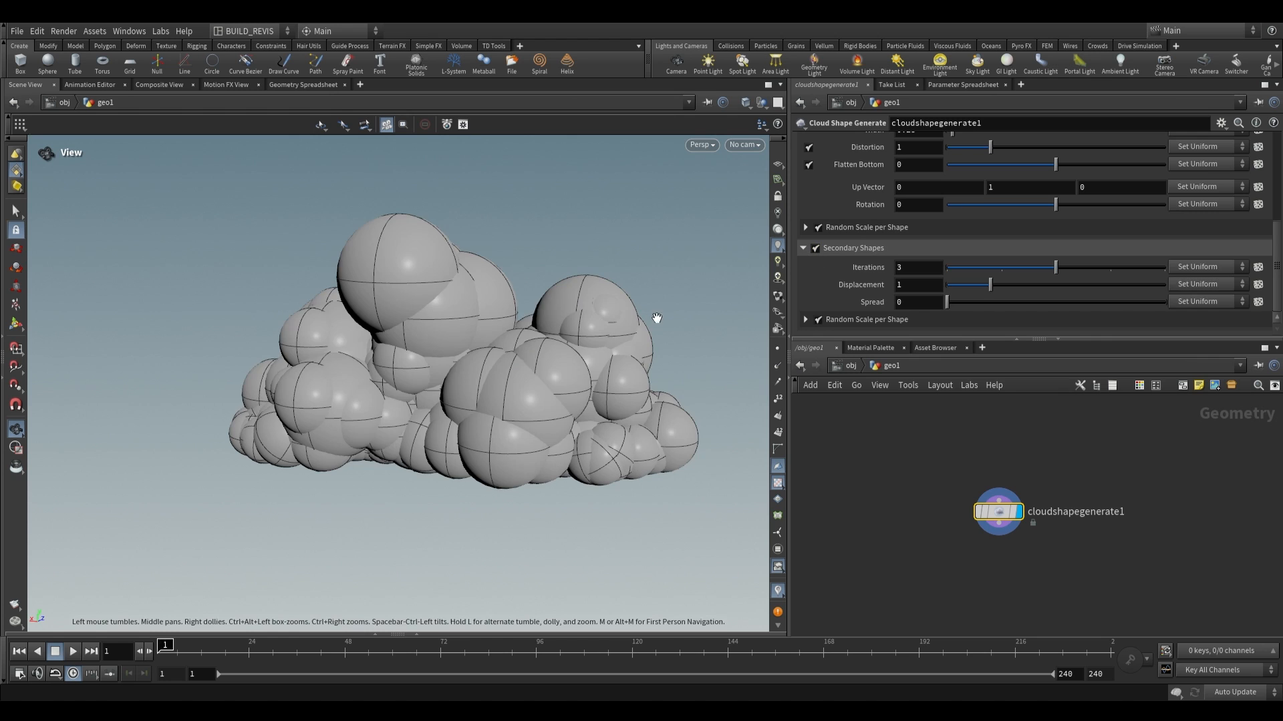
drag(1012, 266, 947, 271)
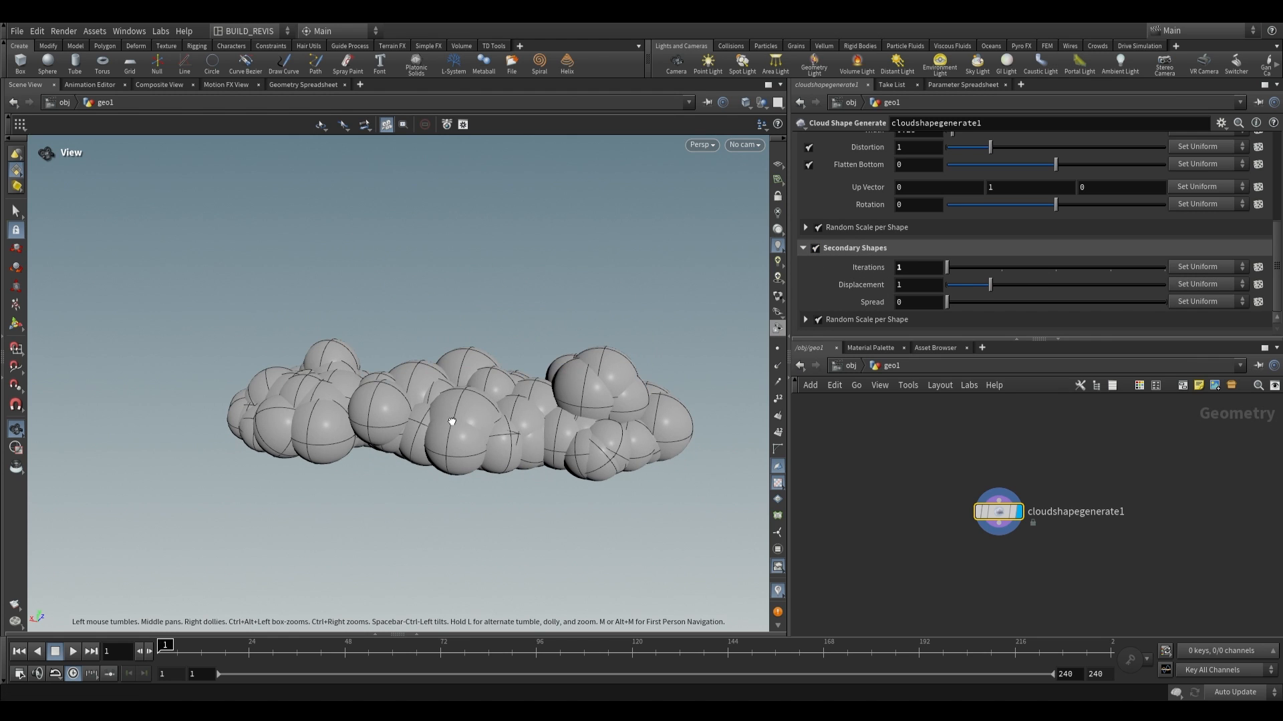
drag(455, 338, 458, 314)
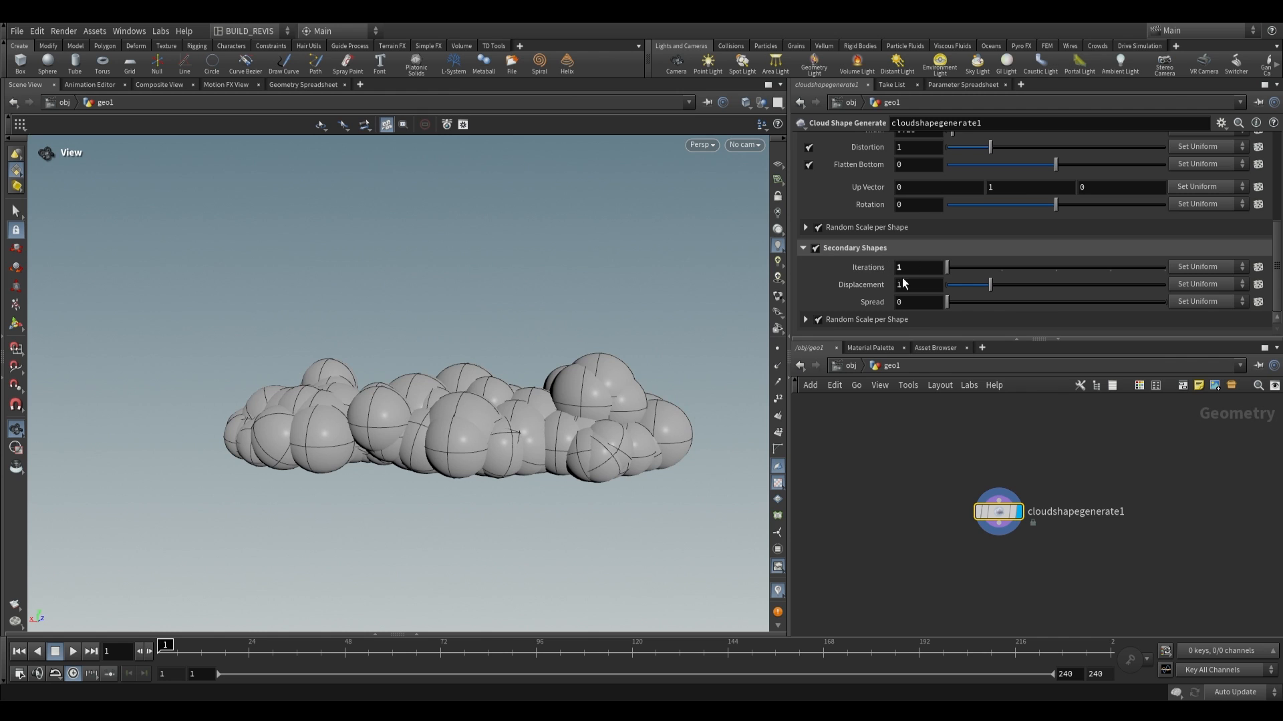
Raise the secondary shapes' Iterations to 5, try Displacement at 0 and 5, and restore Displacement to 1.
drag(947, 267, 1158, 277)
drag(989, 286, 944, 290)
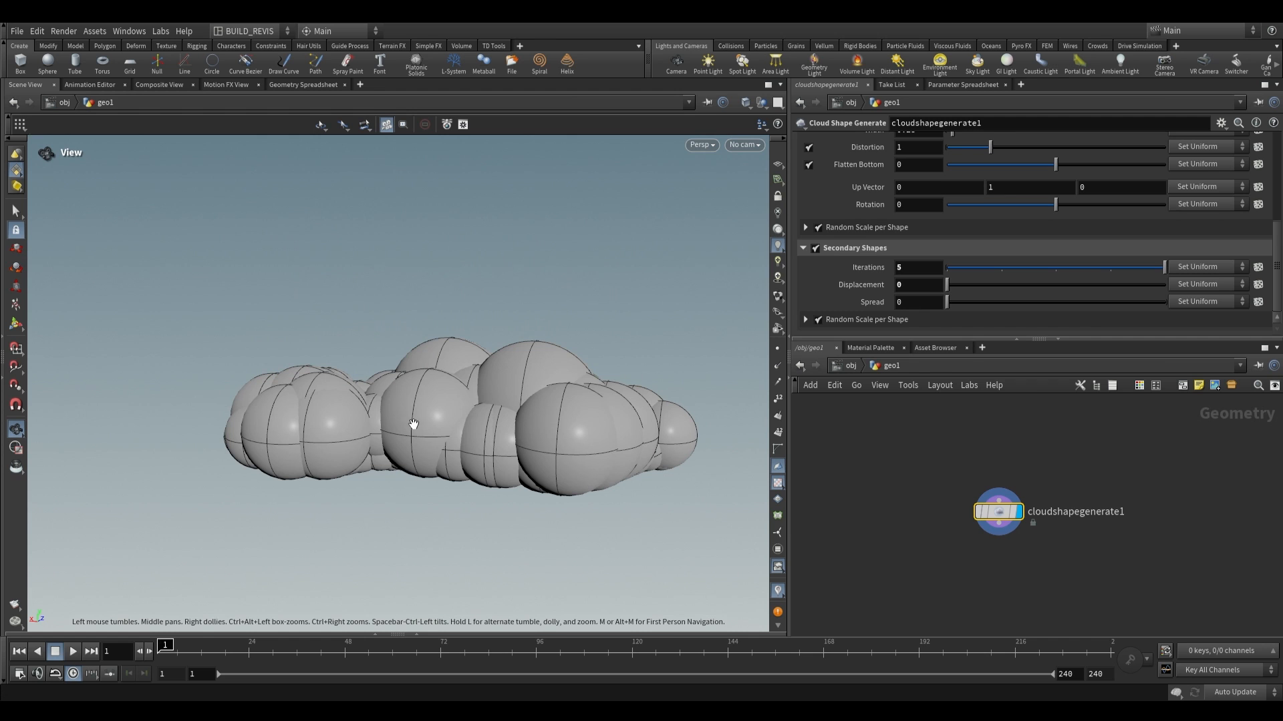
drag(947, 285, 1188, 286)
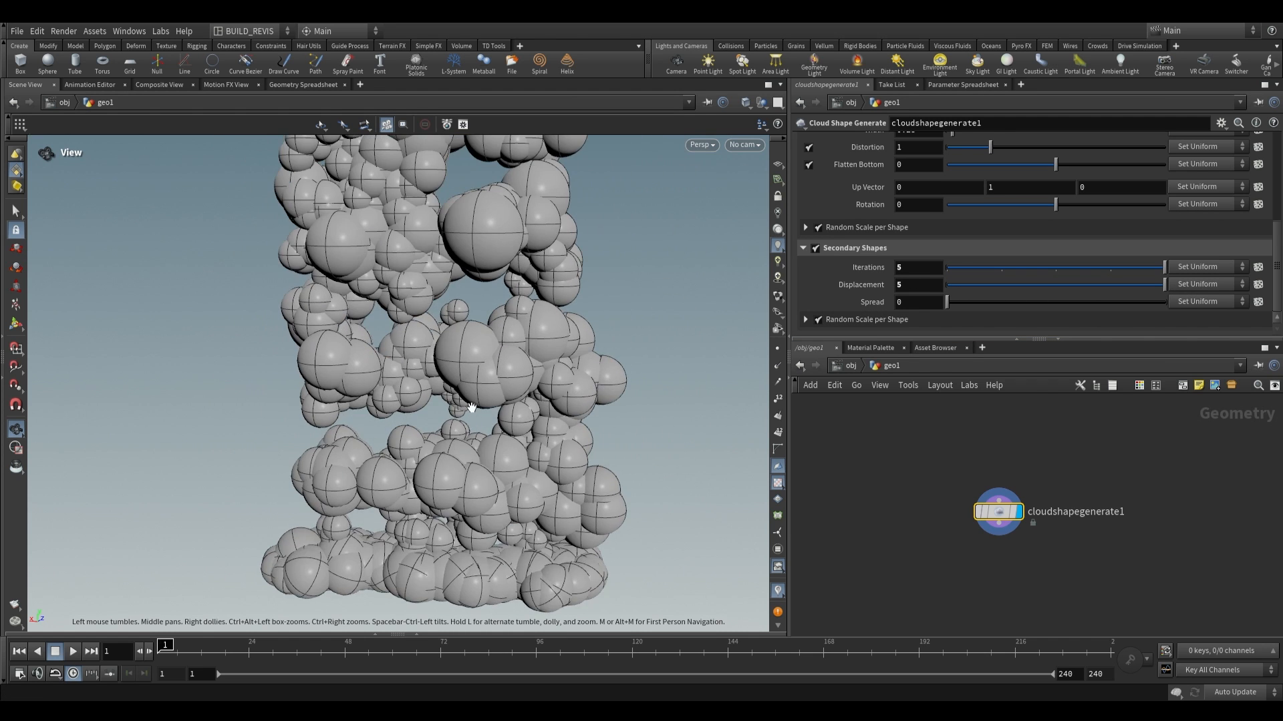
right_drag(509, 327, 493, 211)
middle_drag(493, 210, 497, 230)
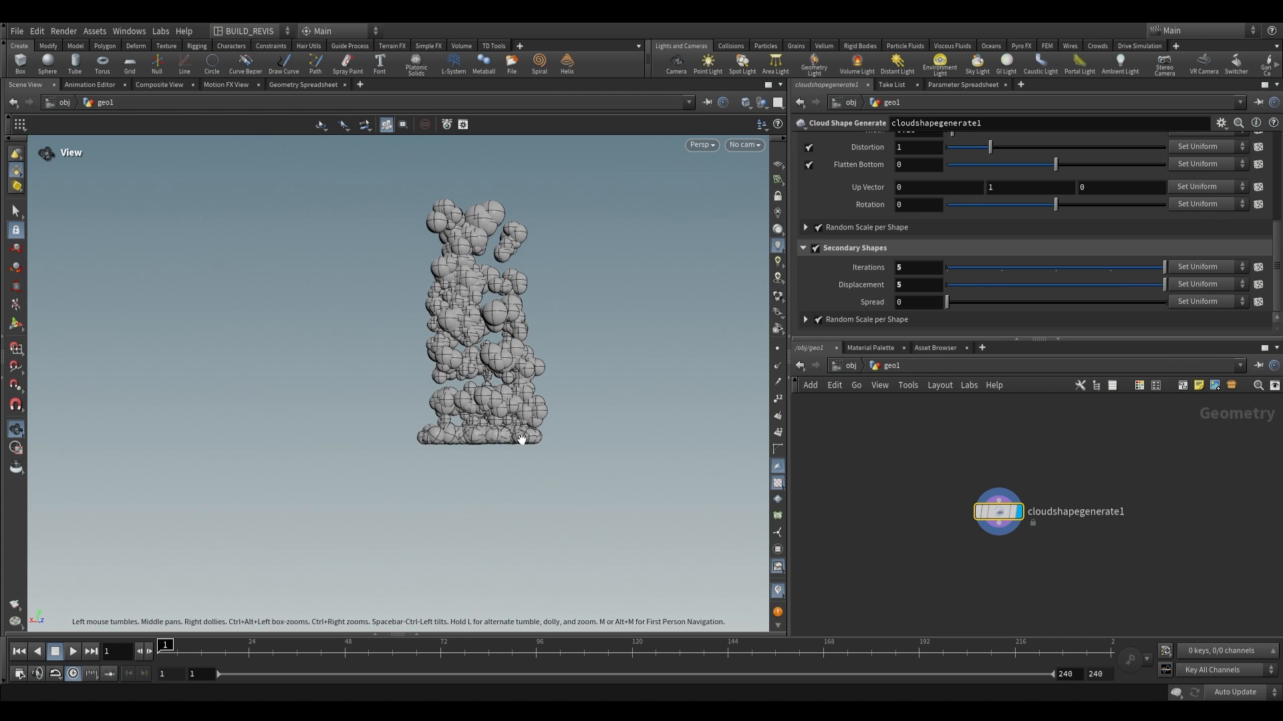
key(ctrl+z)
right_drag(510, 372, 492, 399)
drag(493, 398, 473, 409)
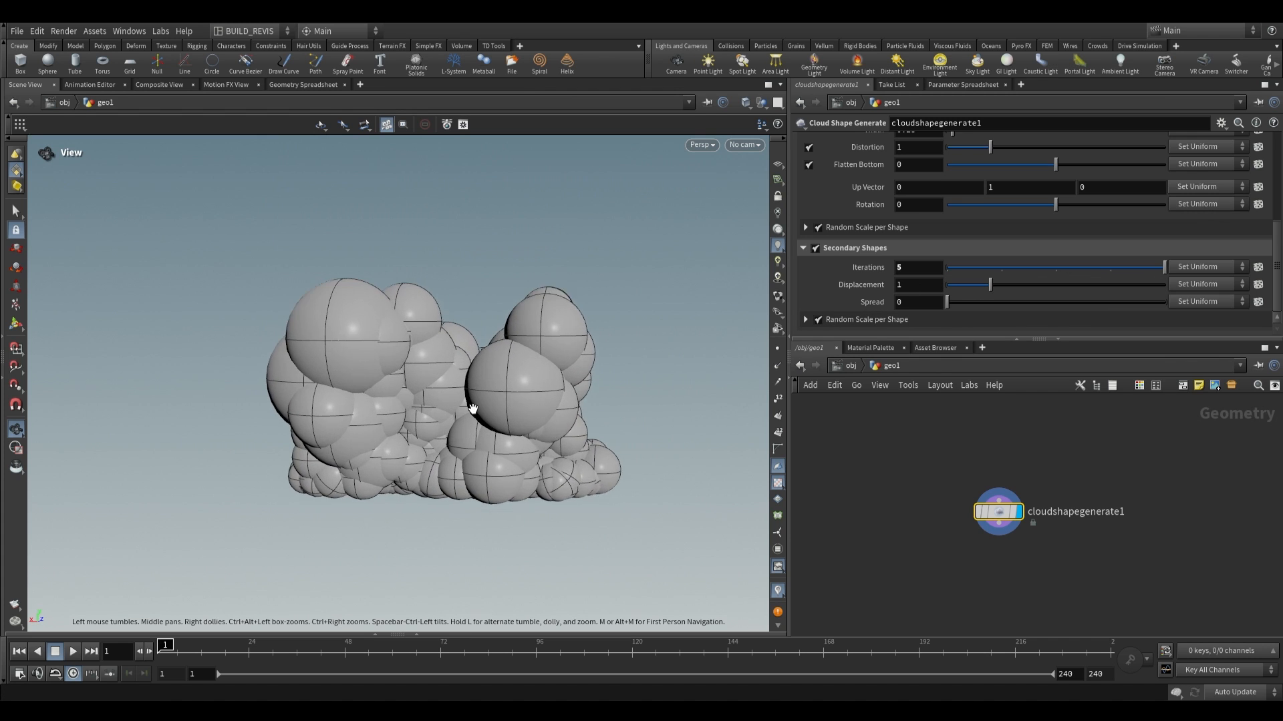
right_drag(472, 409, 599, 357)
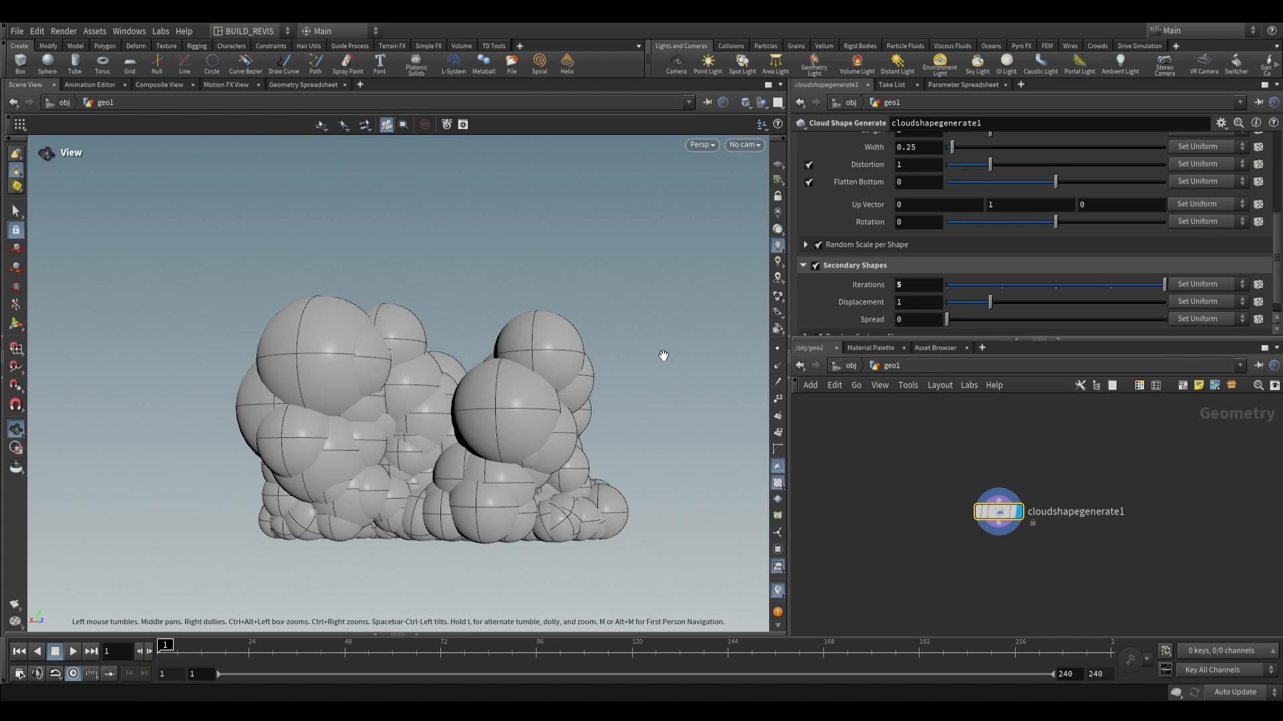
Try the maximum Spread on the secondary shapes and restore it to 0.
scroll(858, 296, down, 1)
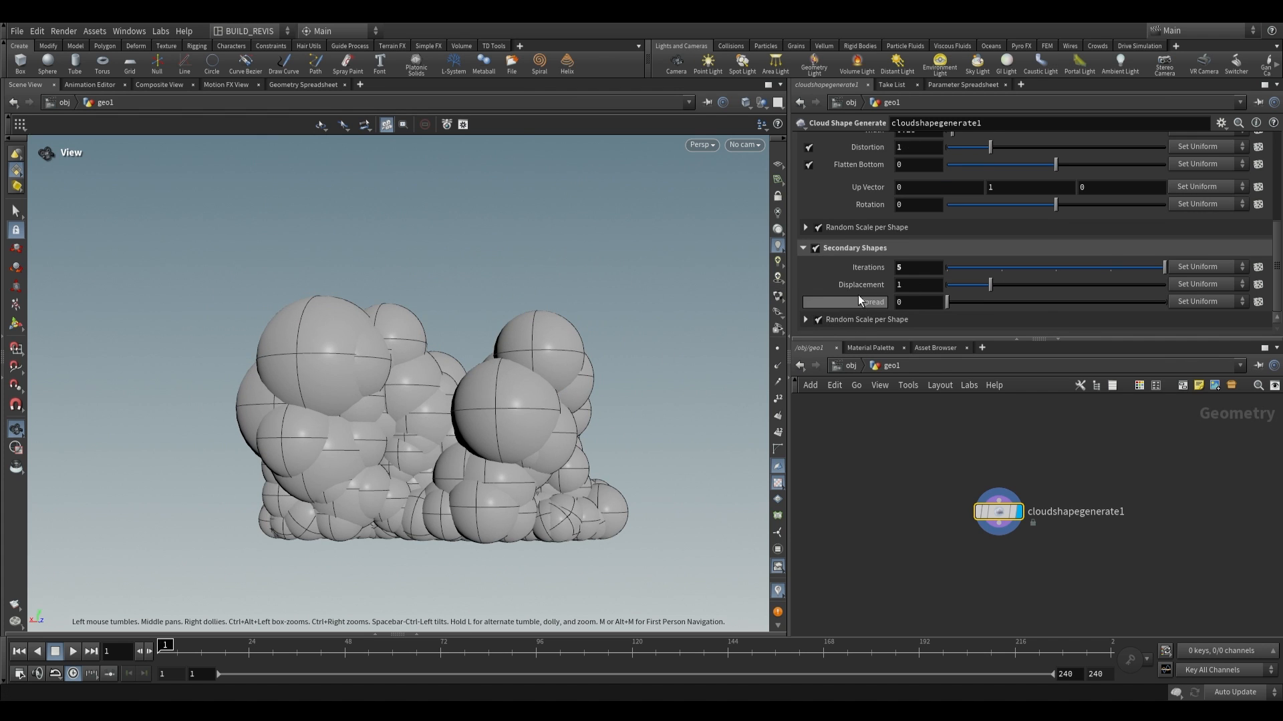
middle_drag(501, 473, 518, 420)
drag(519, 421, 521, 441)
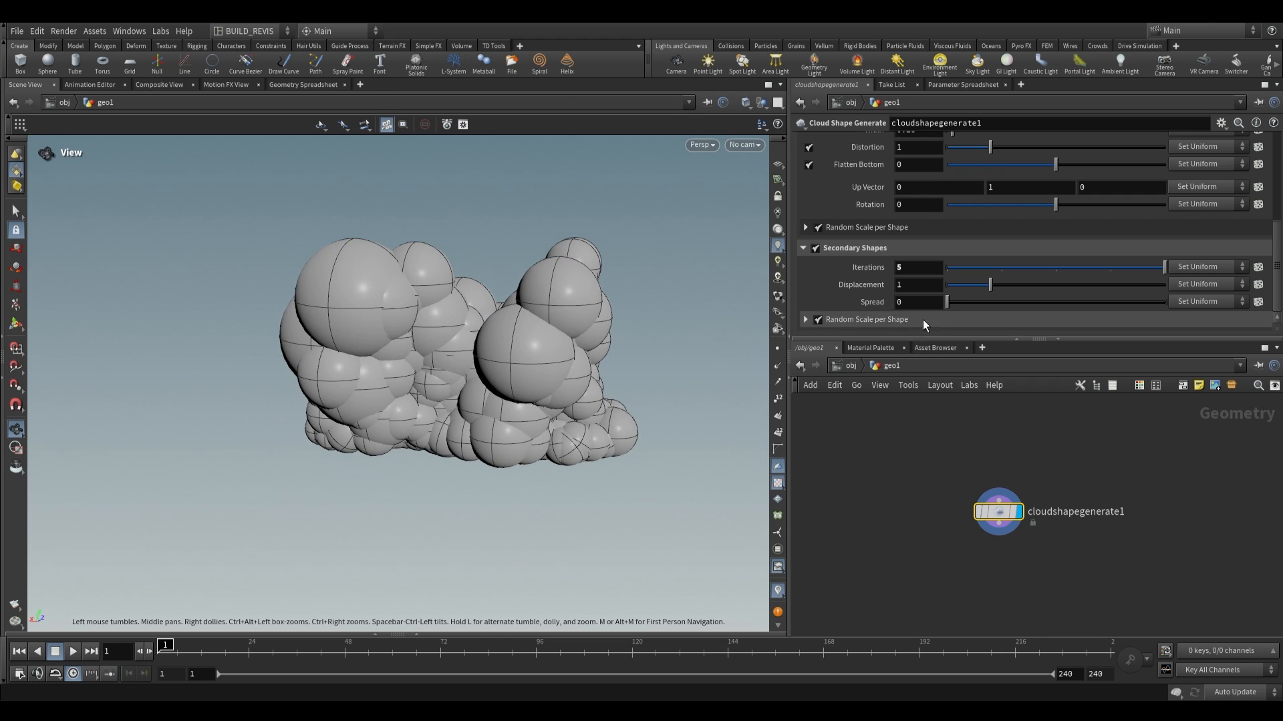
drag(946, 302, 1193, 299)
drag(458, 447, 573, 298)
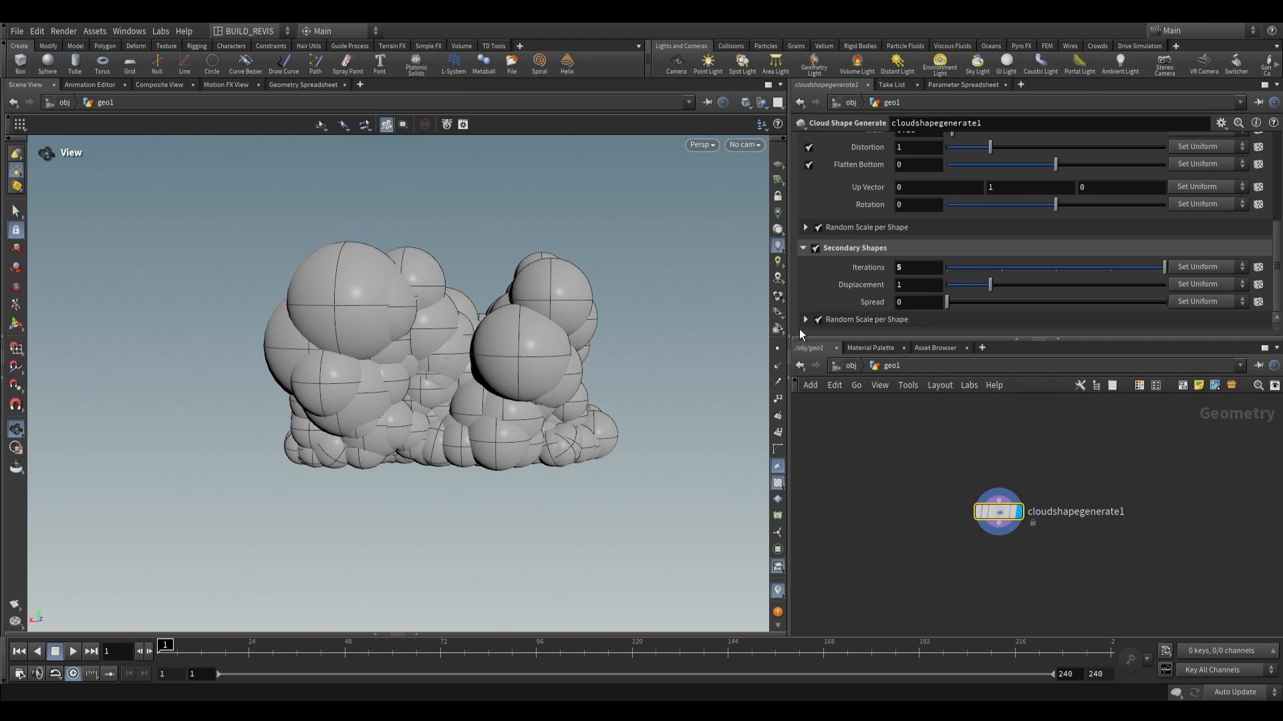
Try 1 as the secondary shapes' random Scale Min, and restore Scale Min to 0.75 and Iterations to 3.
click(805, 319)
scroll(925, 289, down, 2)
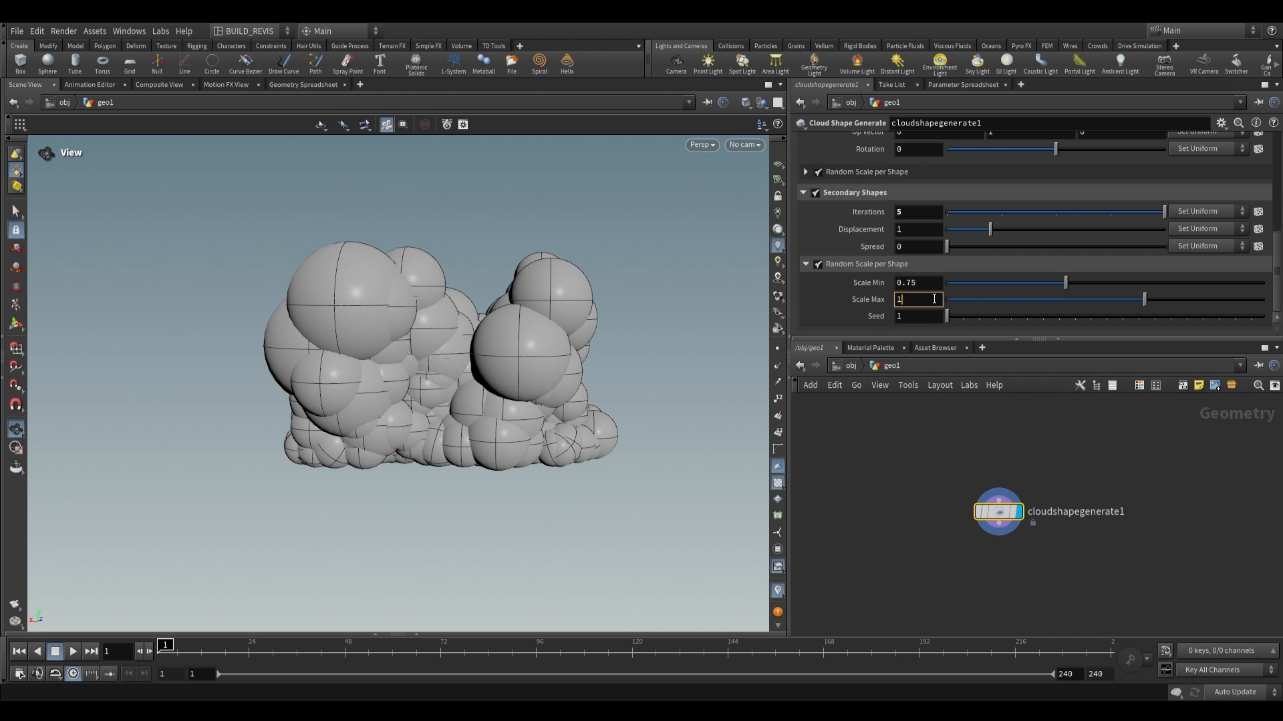
drag(926, 283, 826, 284)
text(1)
key(Return)
drag(495, 364, 472, 258)
ctrl+middle_click(871, 299)
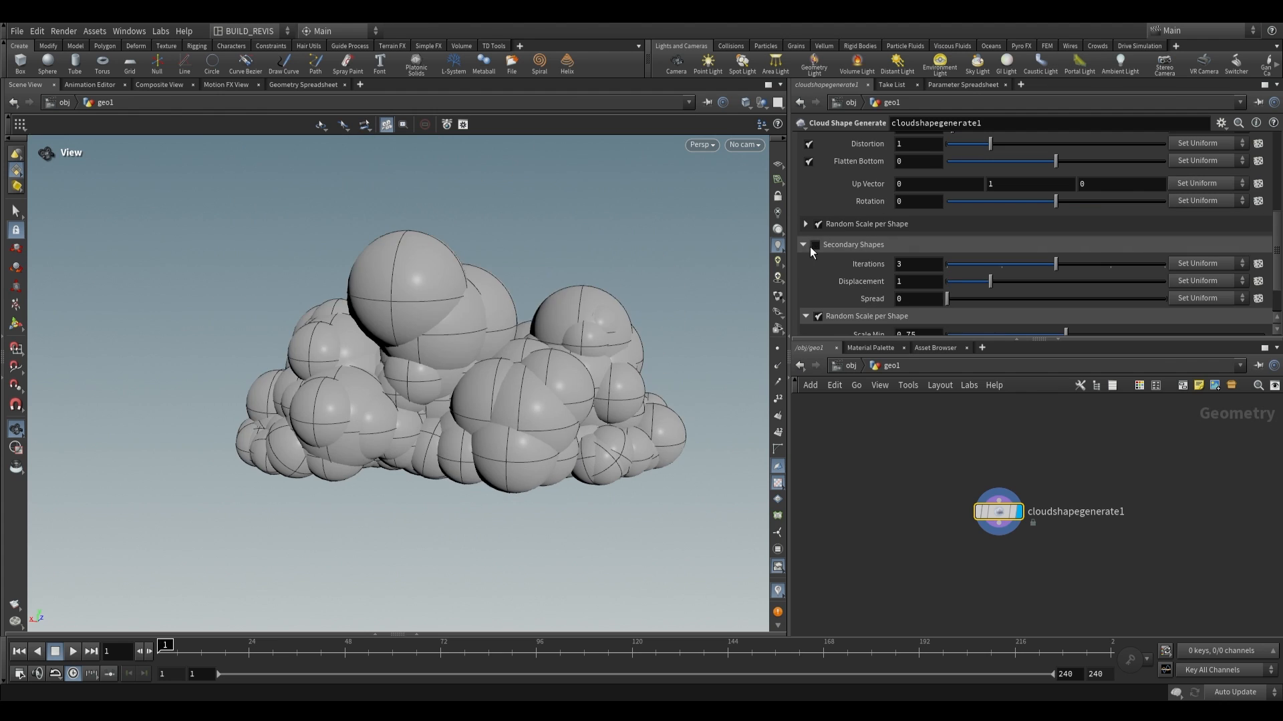
Compare the cloud with Secondary Shapes off and on, leave them enabled and collapse their settings.
click(815, 246)
scroll(552, 358, down, 2)
click(815, 246)
click(803, 246)
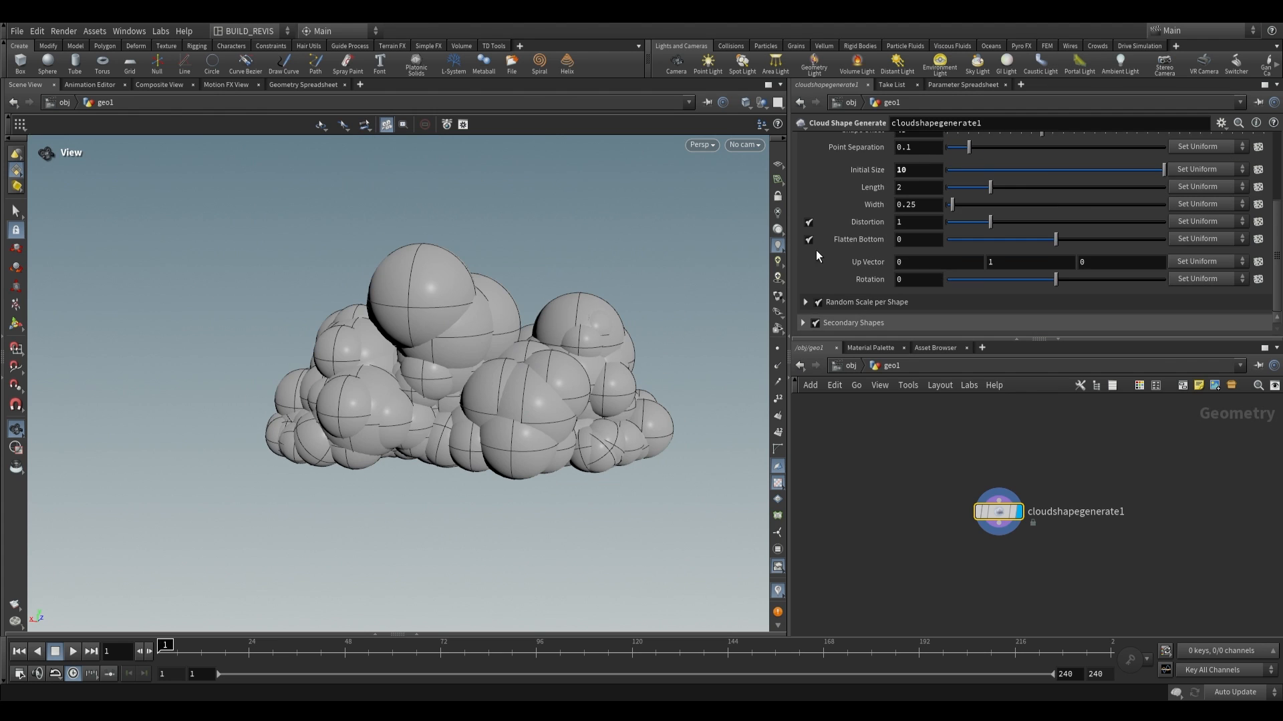
Open the output's Shape Reduction settings and try a Fuse Distance of 0.405 on the cloud.
scroll(825, 267, up, 4)
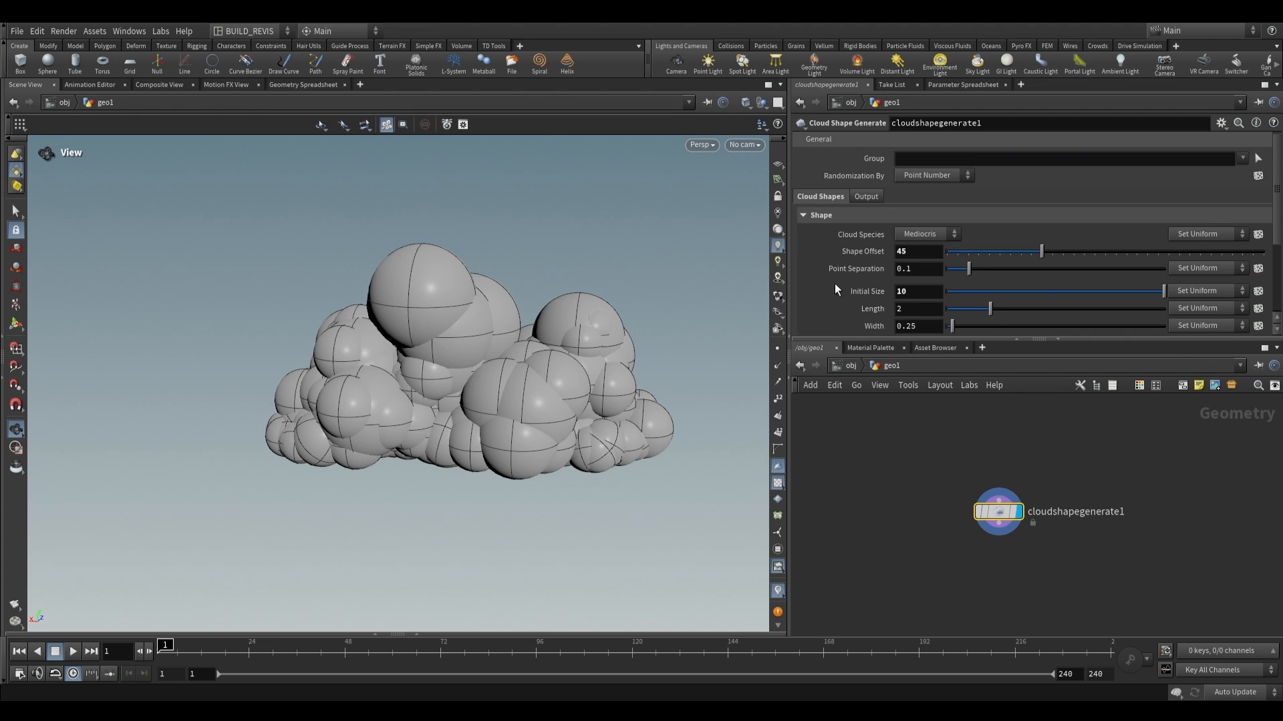
click(859, 200)
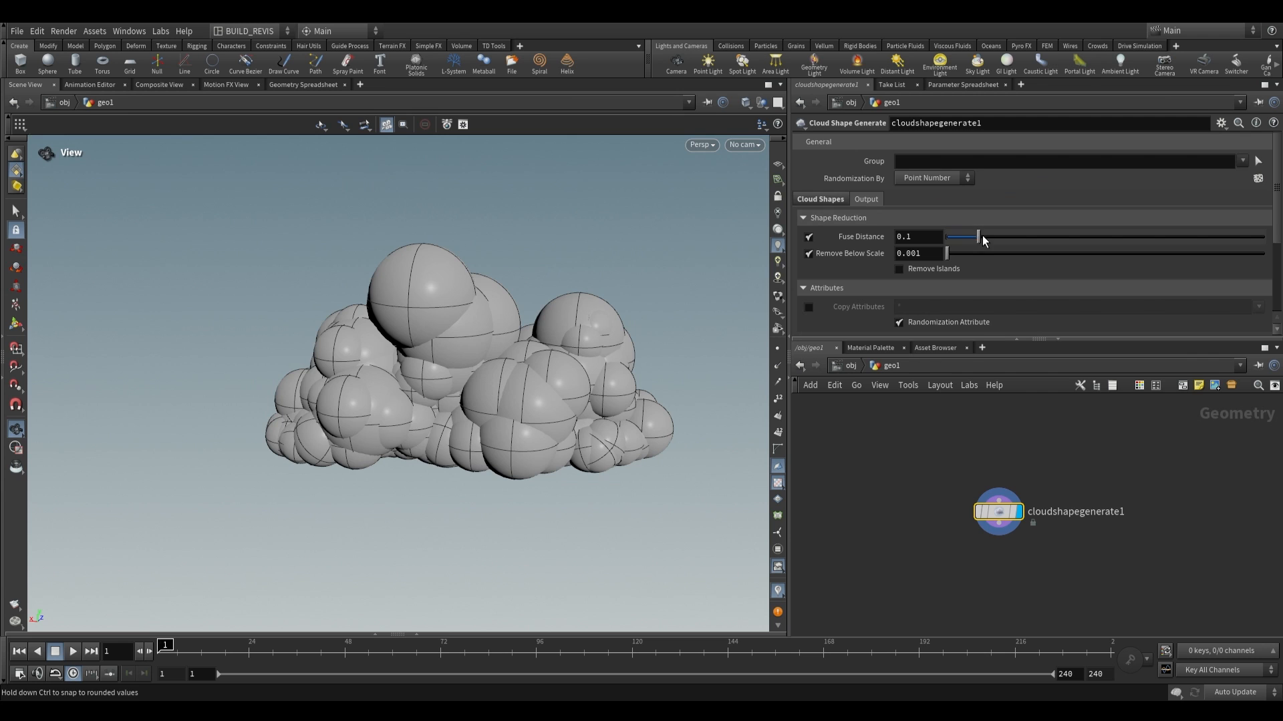
mouse_move(513, 416)
mouse_down()
mouse_move(487, 432)
mouse_move(507, 401)
mouse_up()
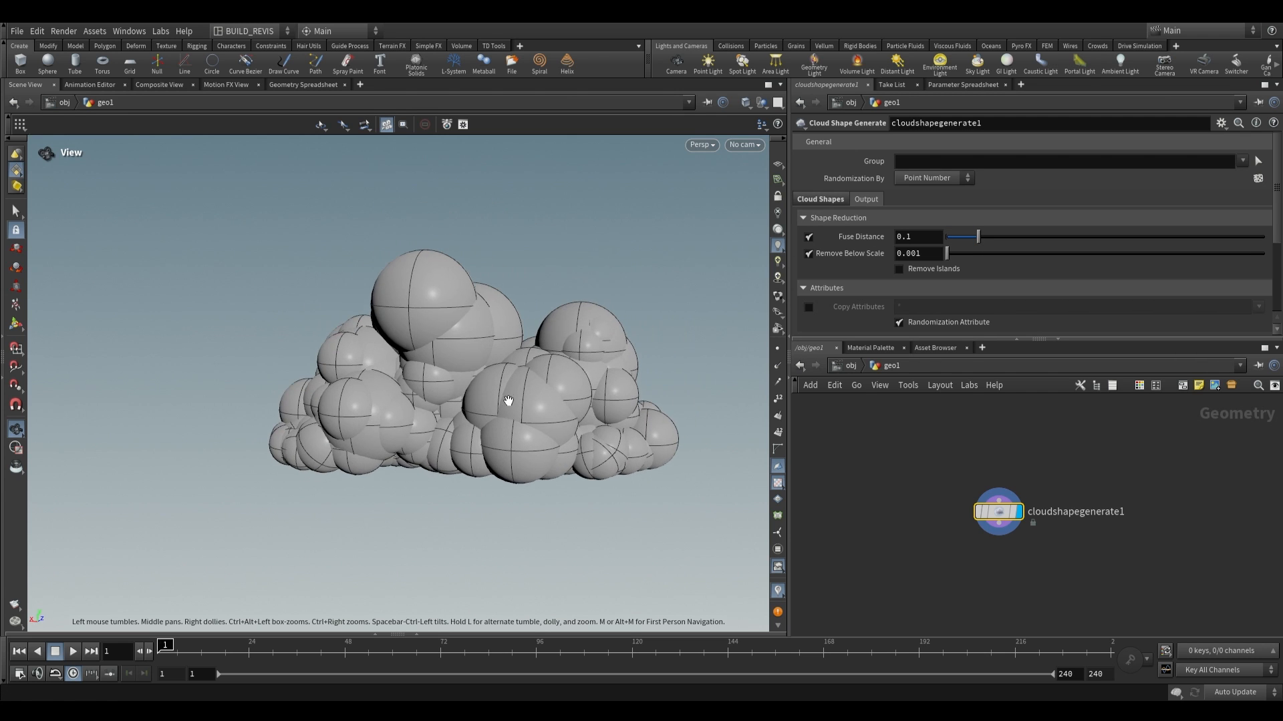
right_drag(507, 401, 479, 450)
drag(466, 398, 397, 423)
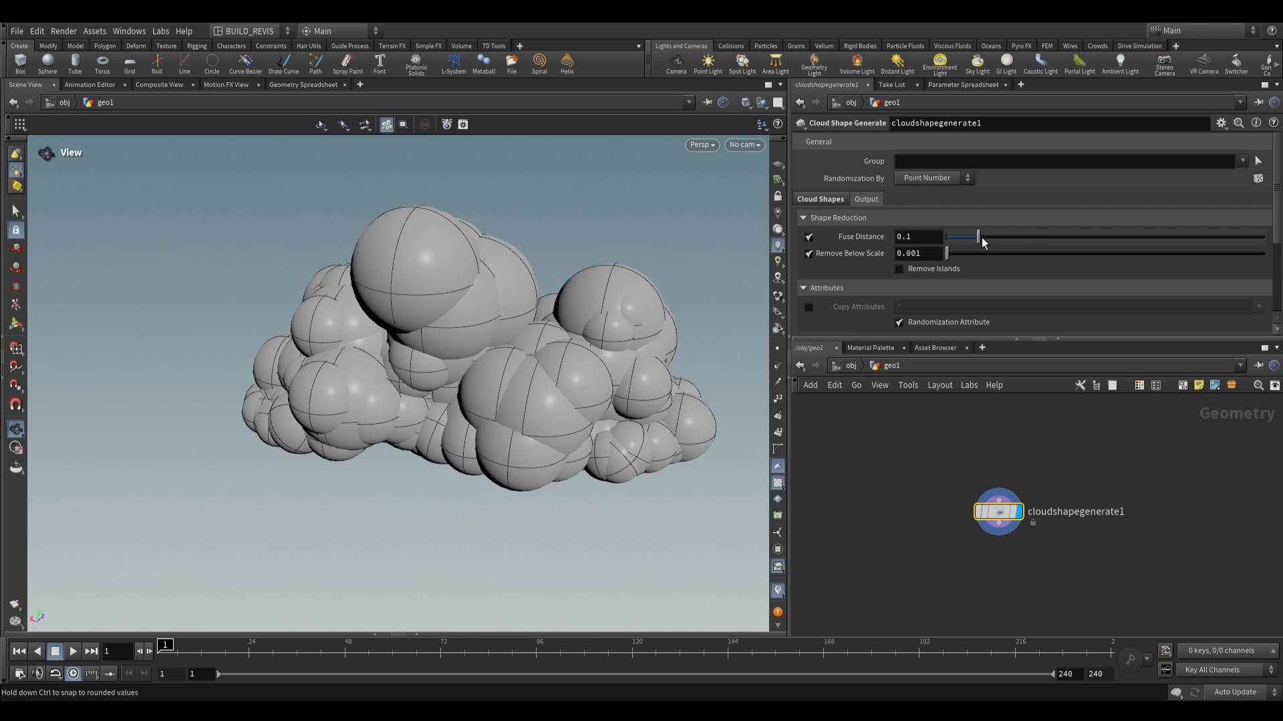
drag(978, 236, 1076, 231)
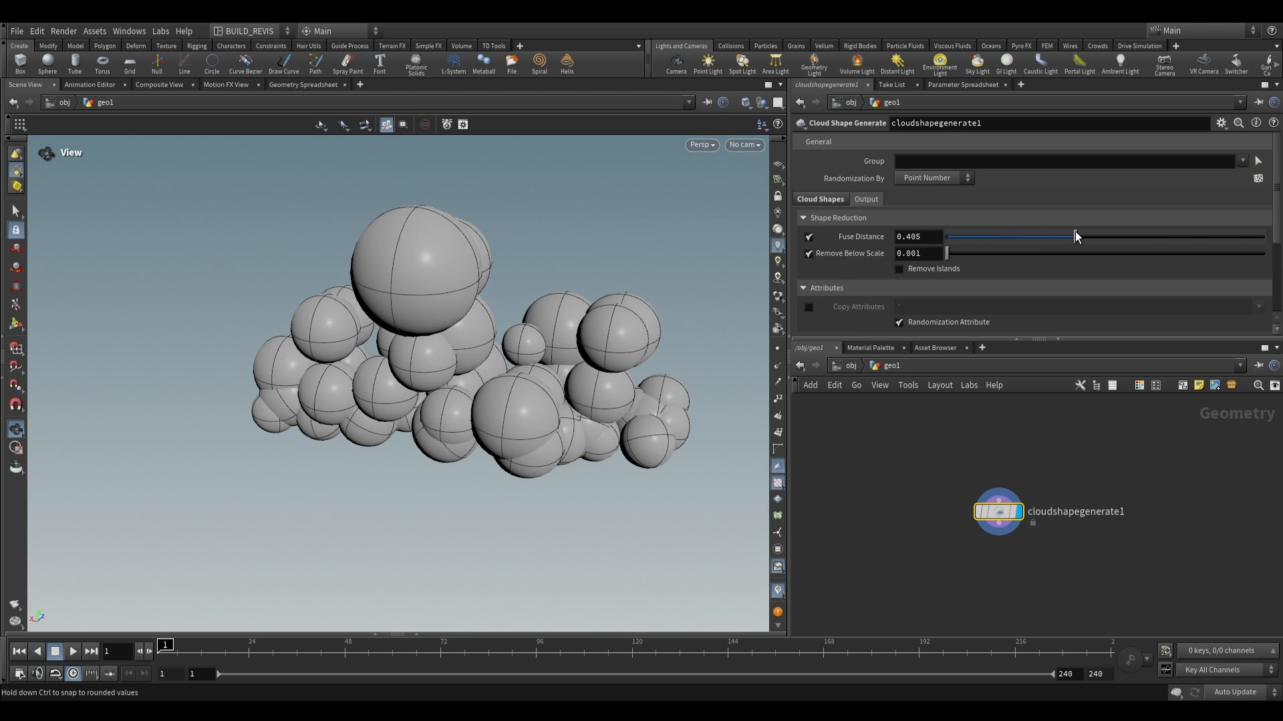
drag(707, 323, 437, 383)
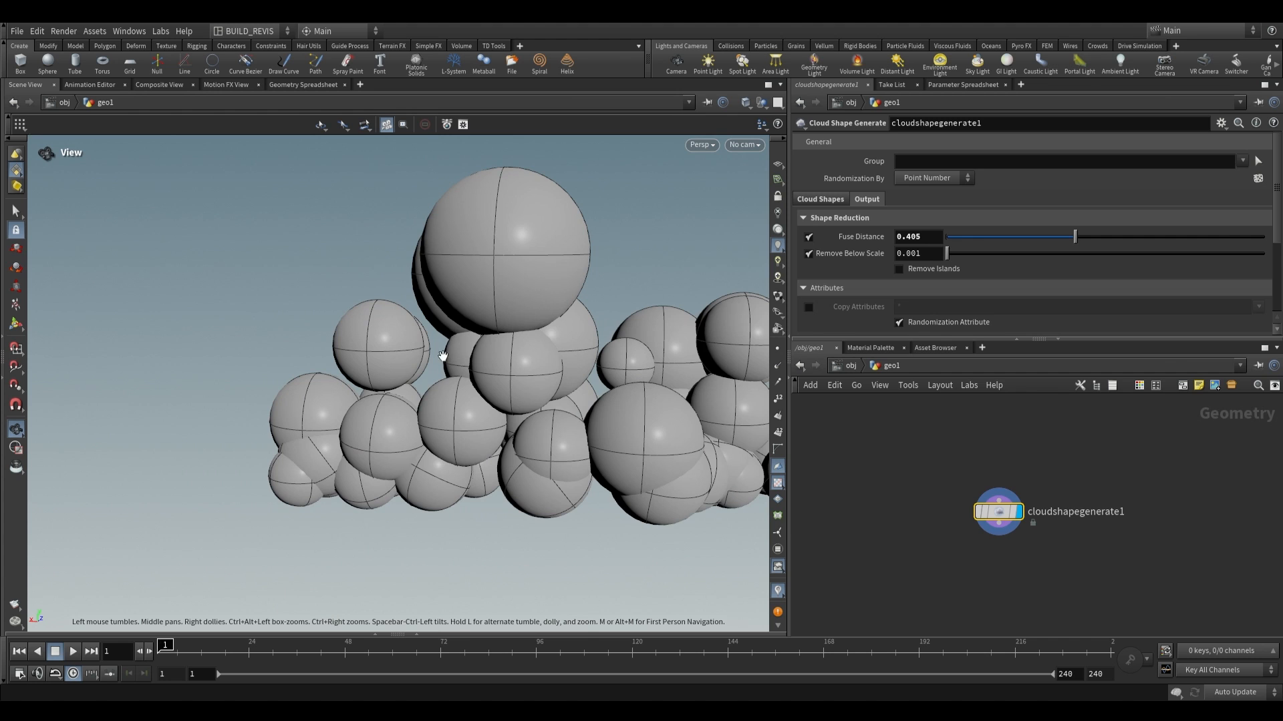
drag(533, 401, 527, 301)
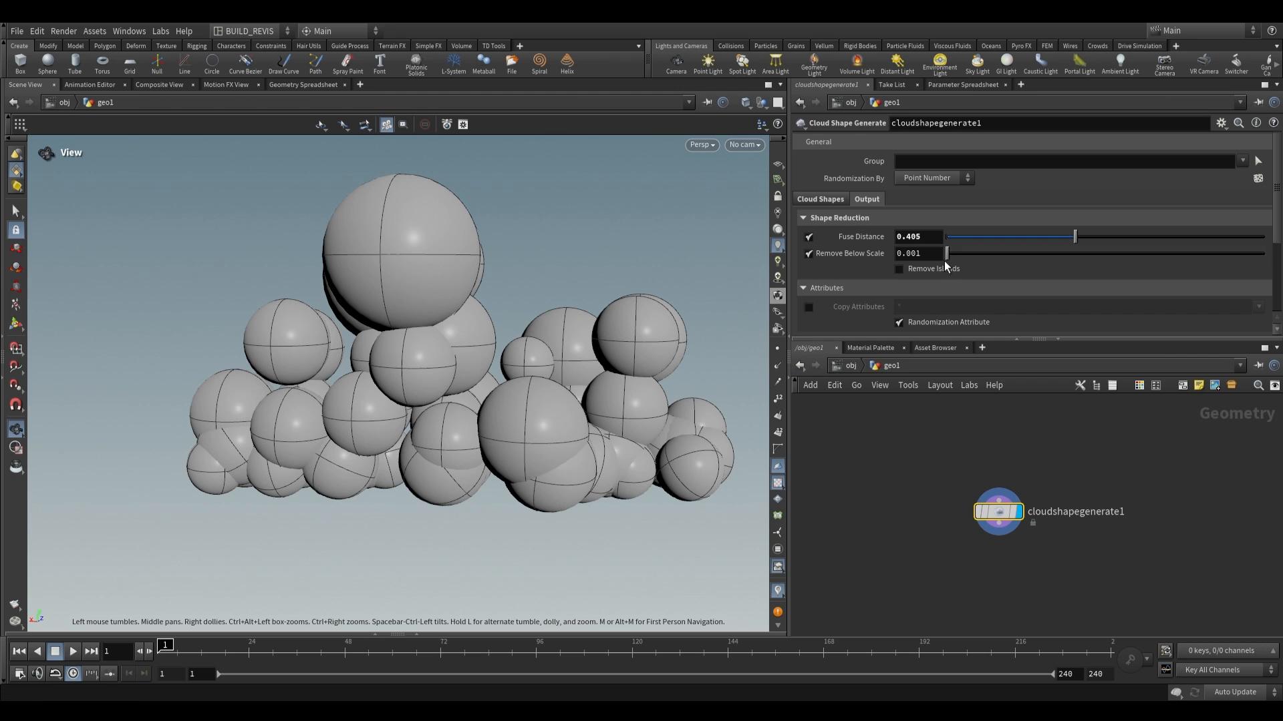
Try Remove Below Scale at 0.278 and 0.219, and reset it to 0.001 and Fuse Distance to 0.1.
drag(946, 255, 1036, 256)
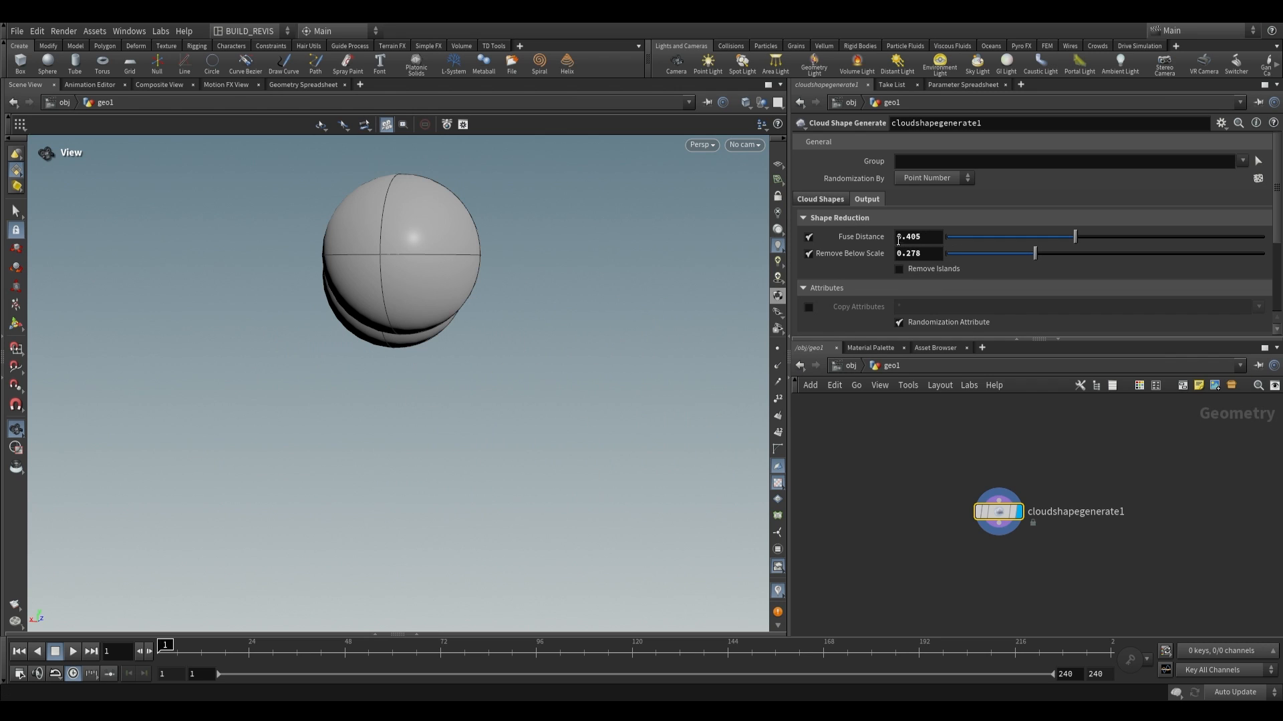
drag(1029, 254, 1006, 261)
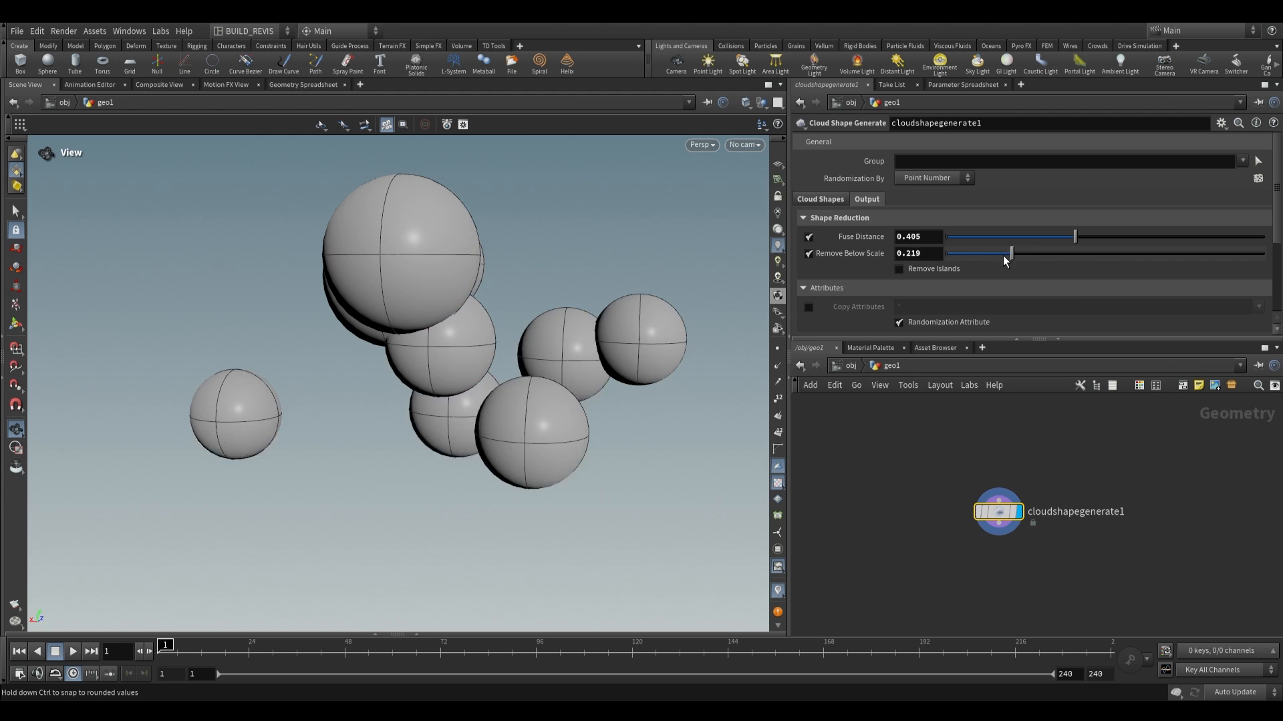
ctrl+middle_click(1006, 261)
ctrl+middle_click(902, 239)
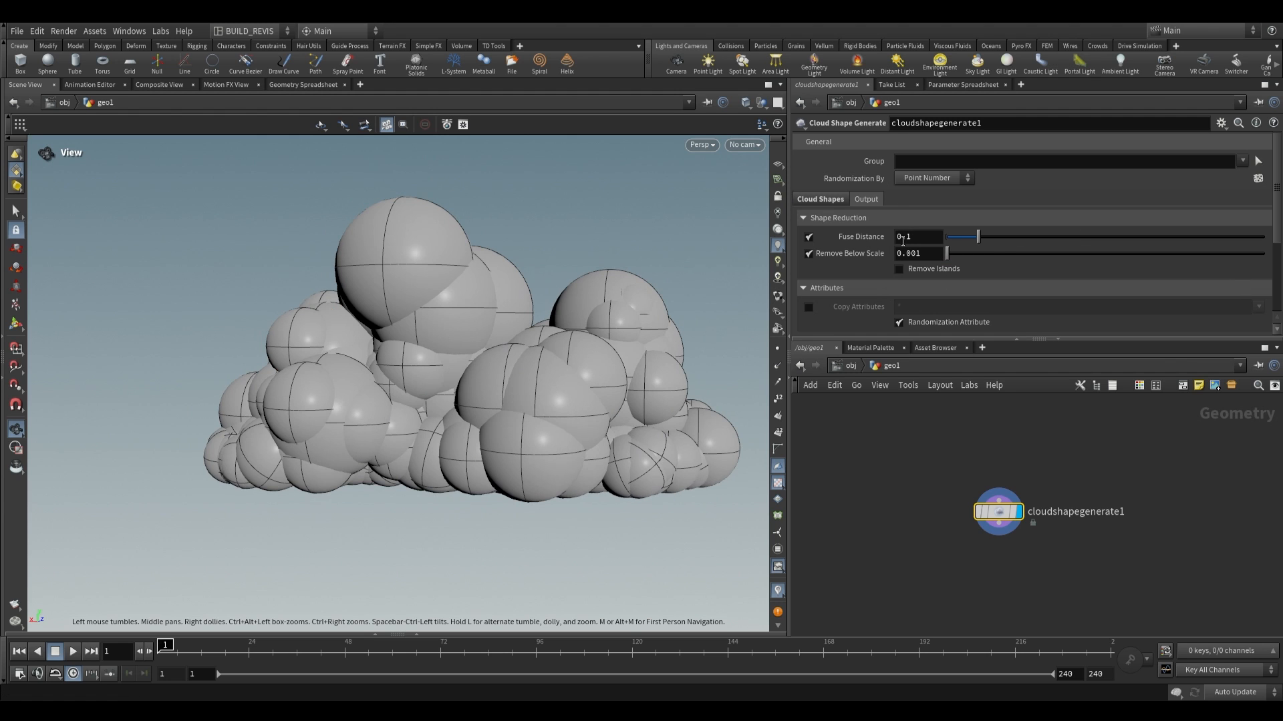
Return to the Cloud Shapes parameters and review the uniform-setting and randomization options.
scroll(994, 466, up, 2)
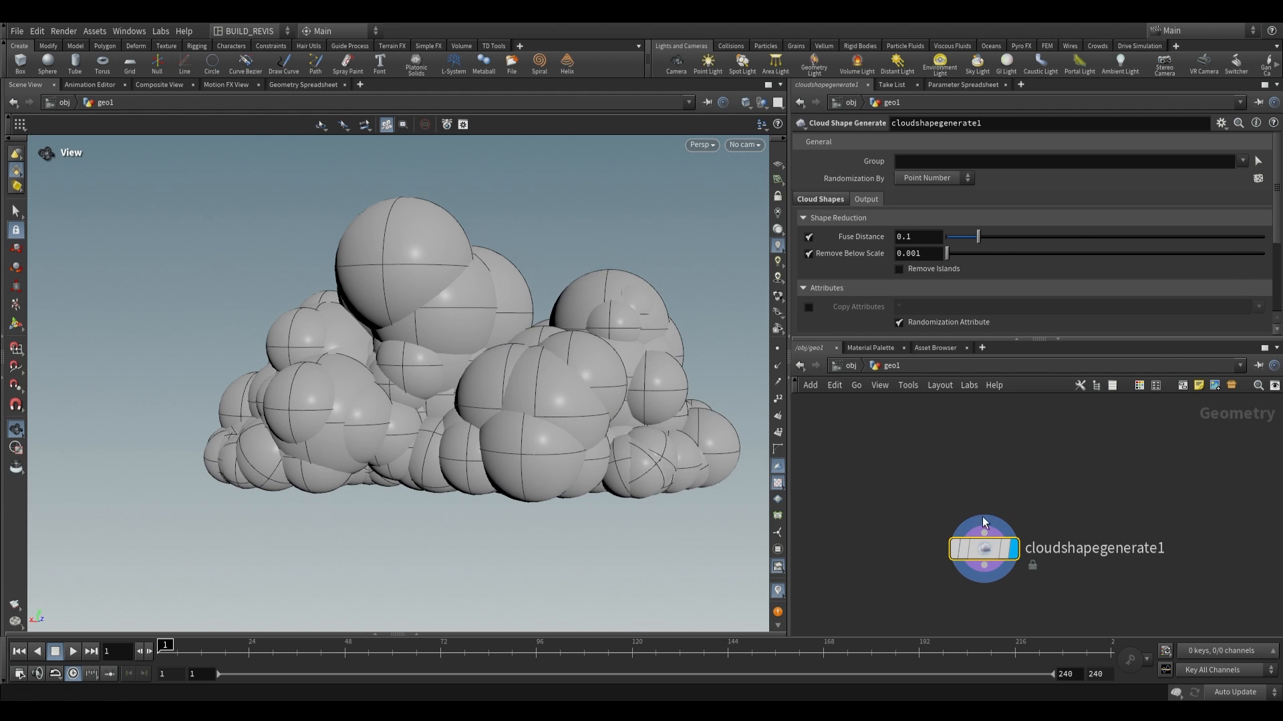
click(820, 199)
scroll(1256, 292, down, 2)
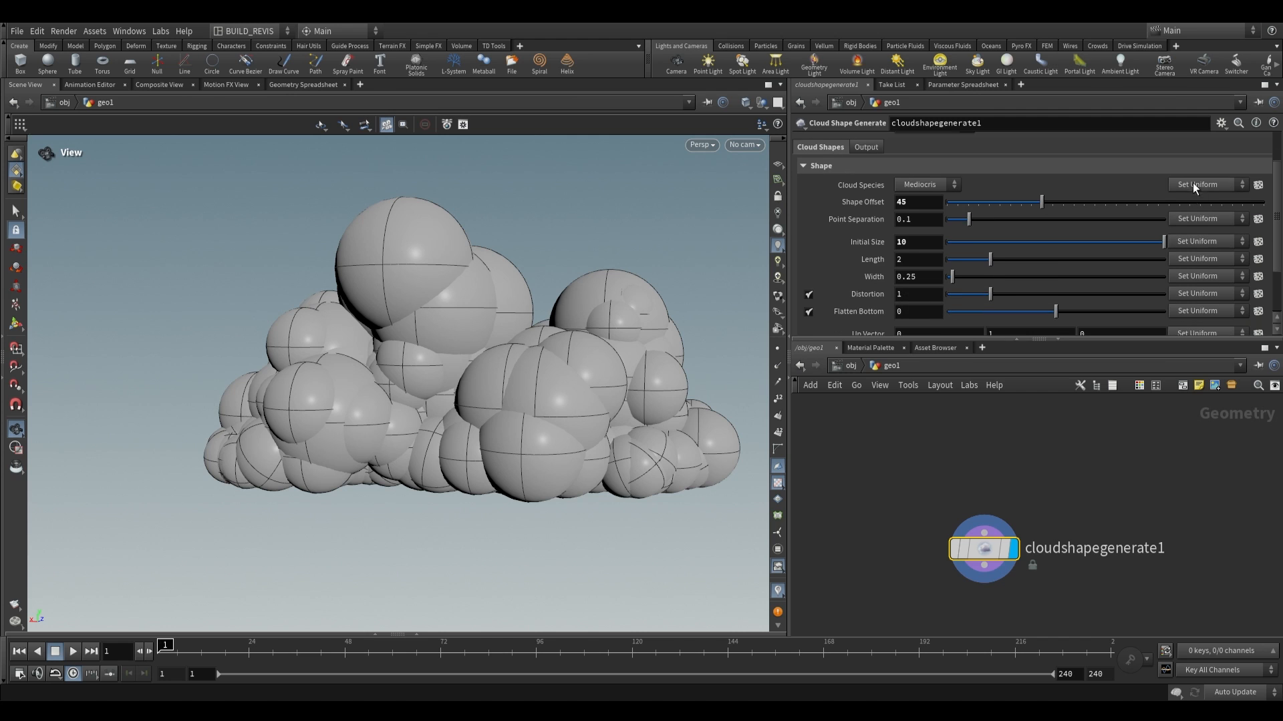
scroll(1195, 171, up, 2)
scroll(1052, 478, down, 3)
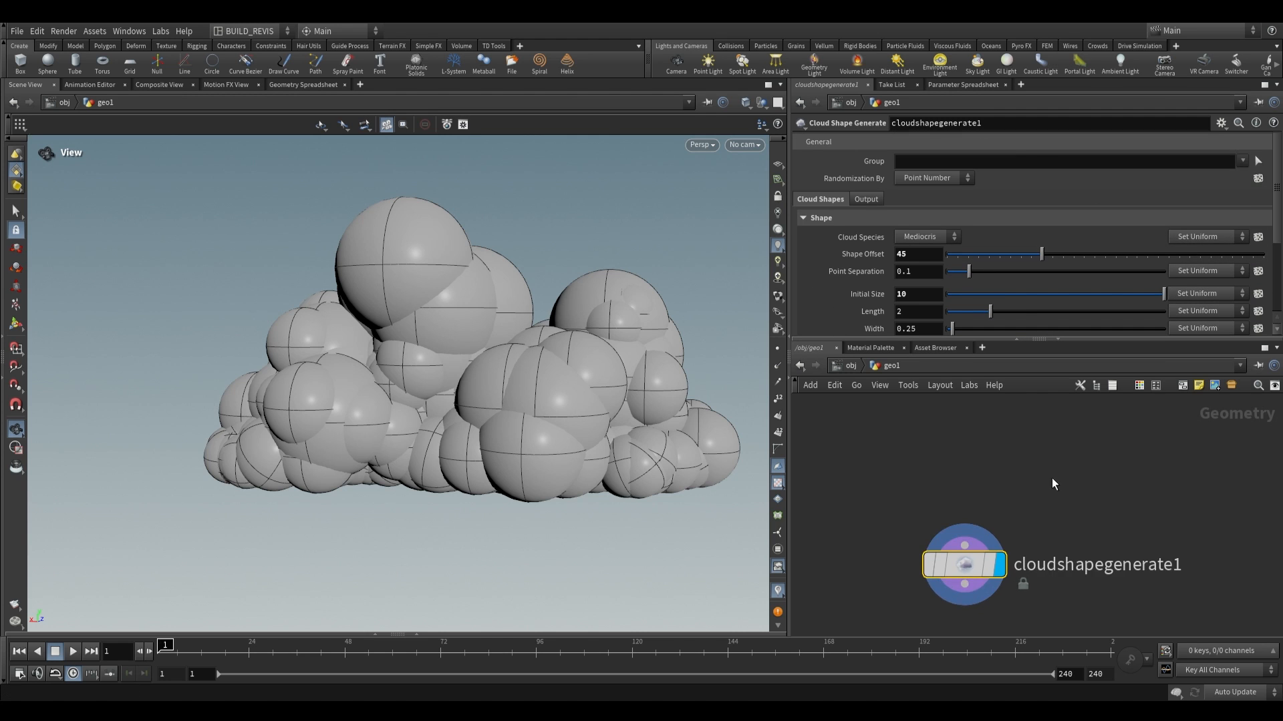
Add a Grid node and a Scatter node connected to it, with Force Total Count set to 10.
key(Tab)
text(cloud)
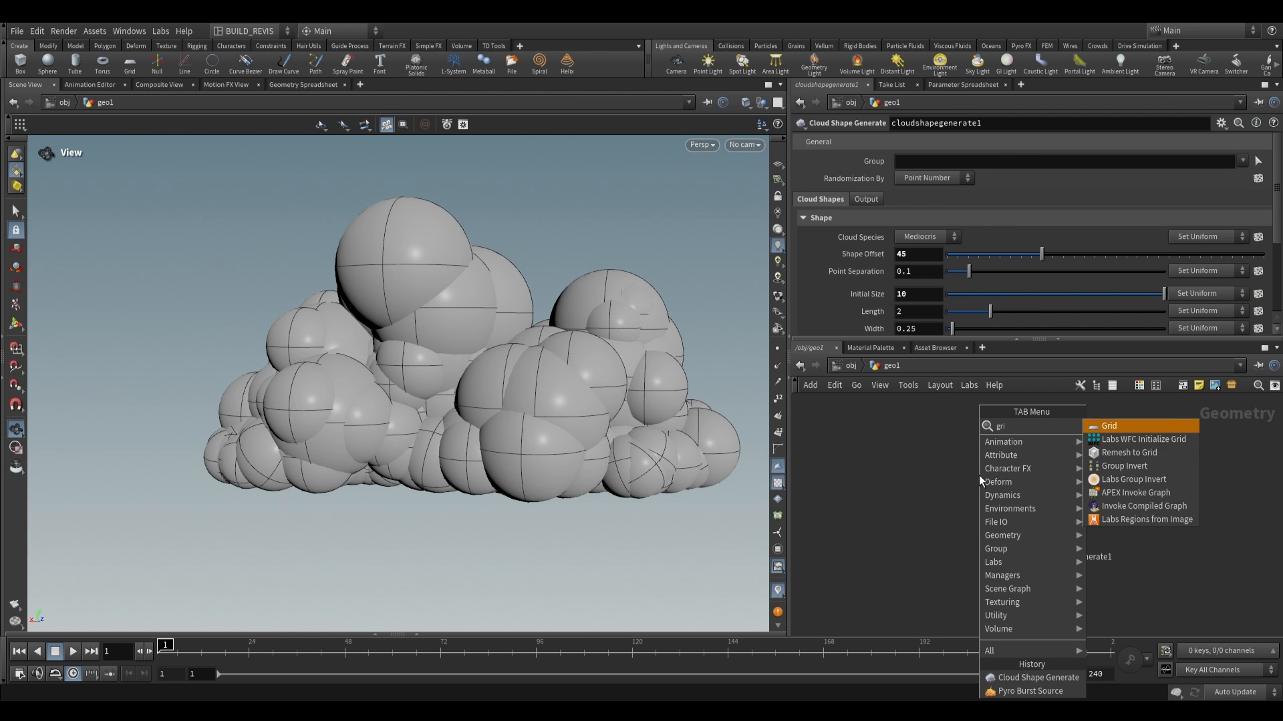
key(Return)
click(962, 462)
key(Tab)
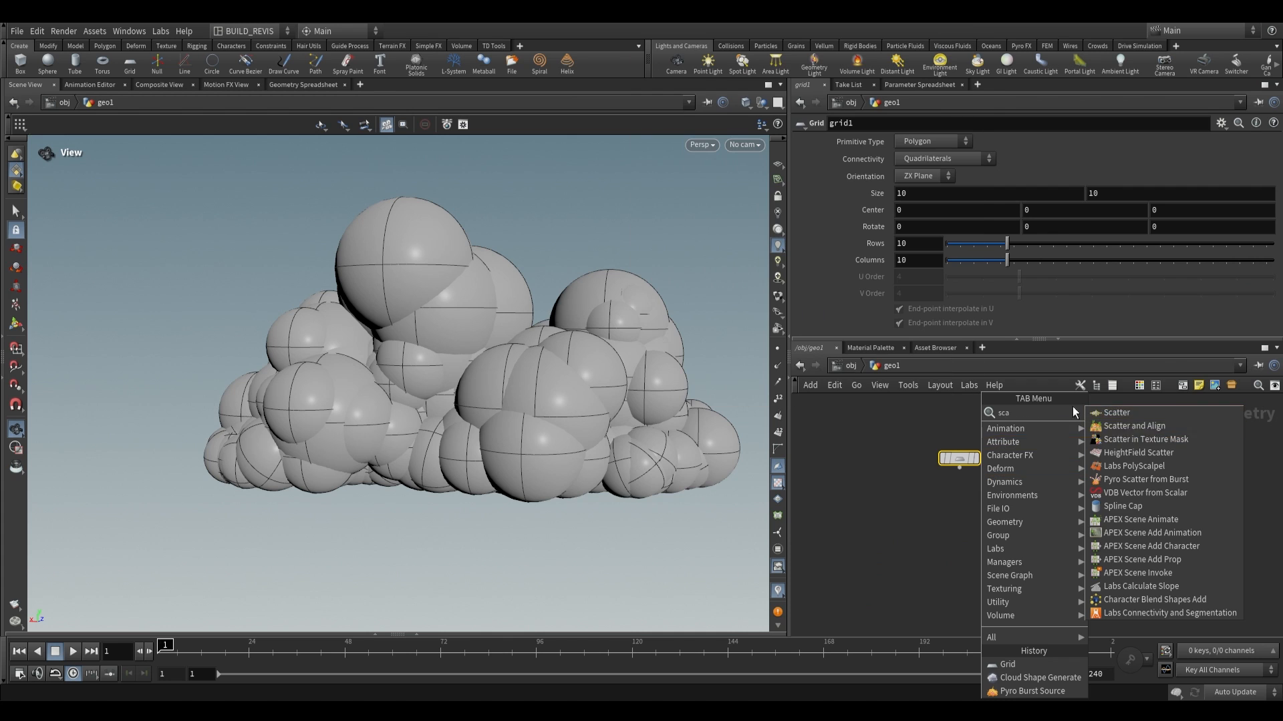
click(1122, 418)
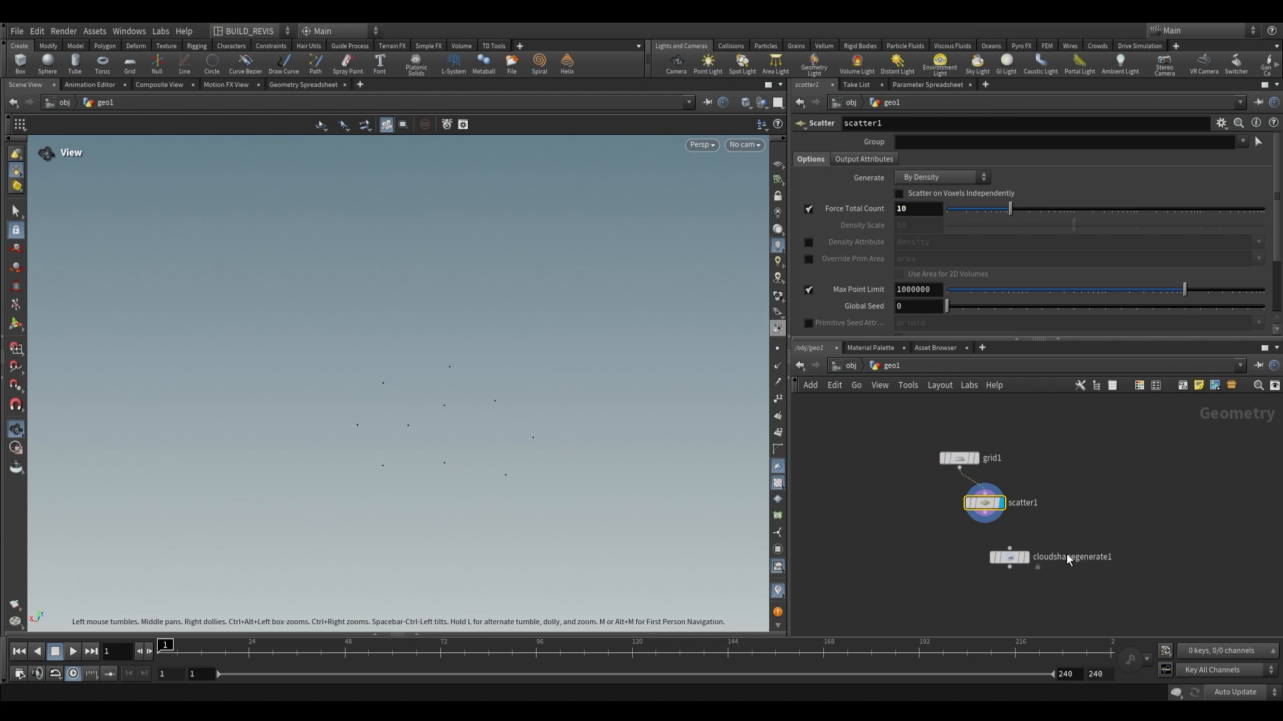
Display the Cloud Shape Generate node fed by the scattered points and set its Initial Size to 1.
scroll(1042, 554, up, 2)
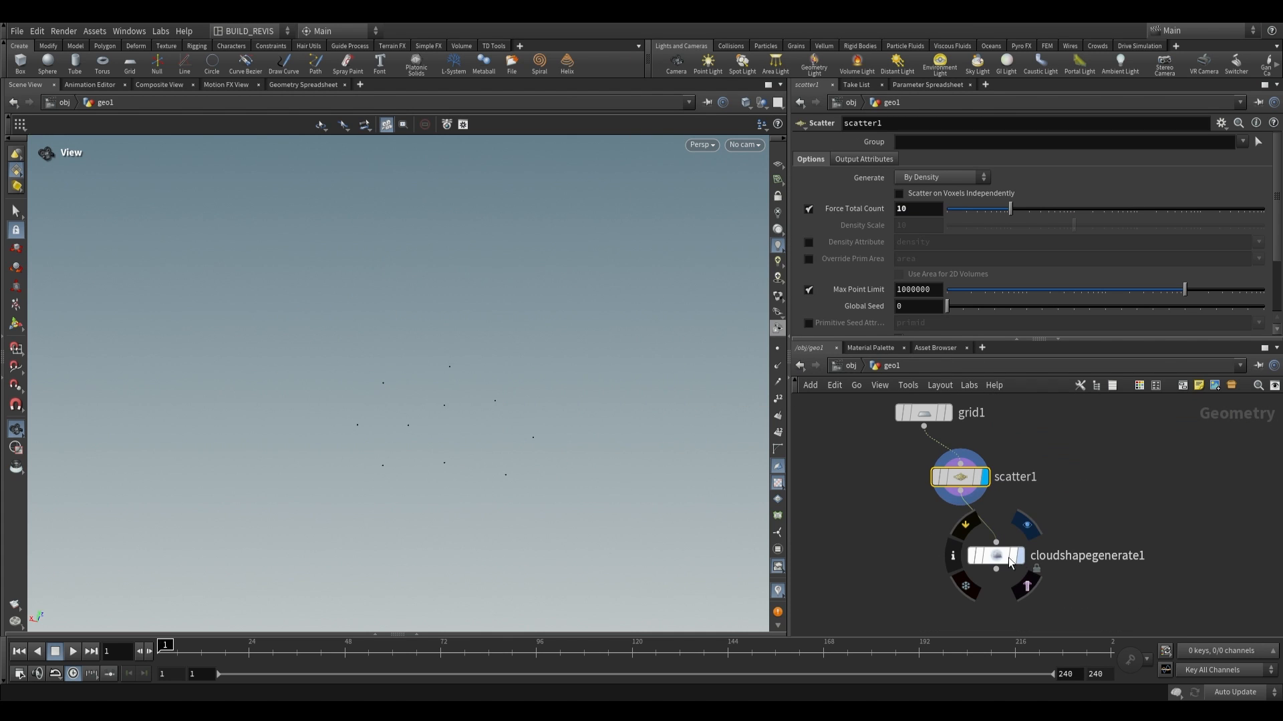
click(1022, 583)
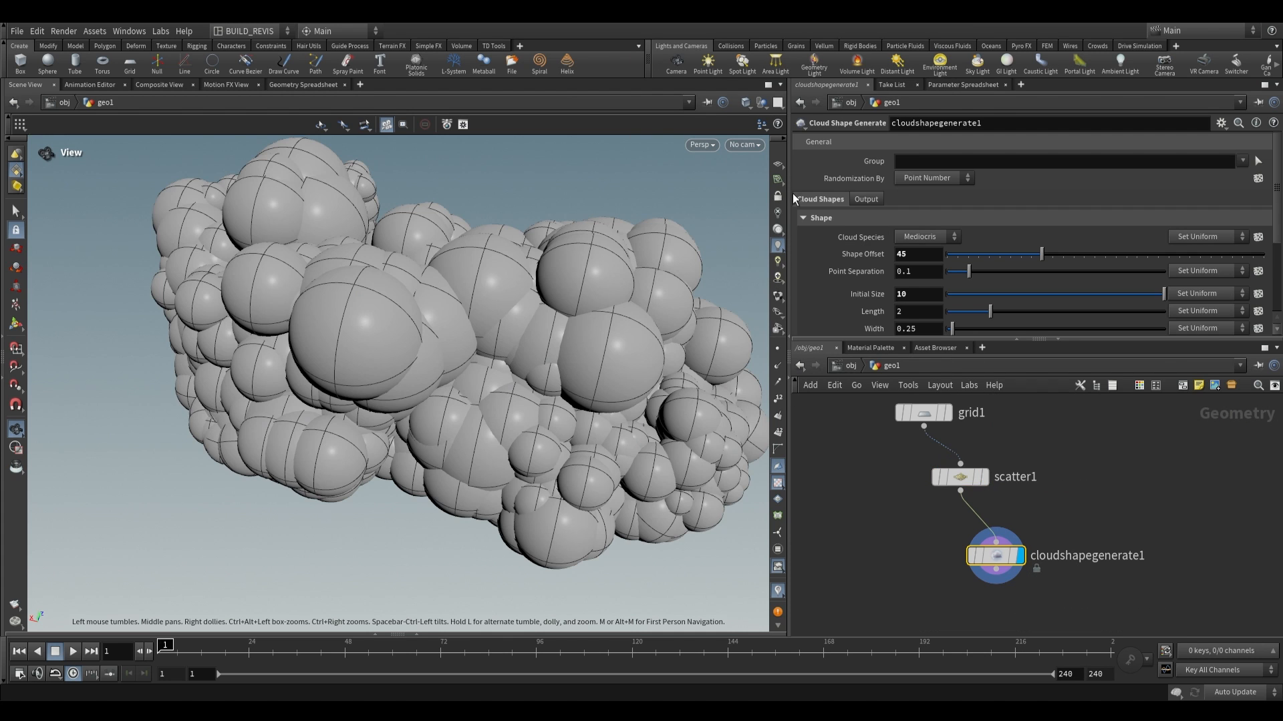
double_click(919, 294)
text(1)
key(Return)
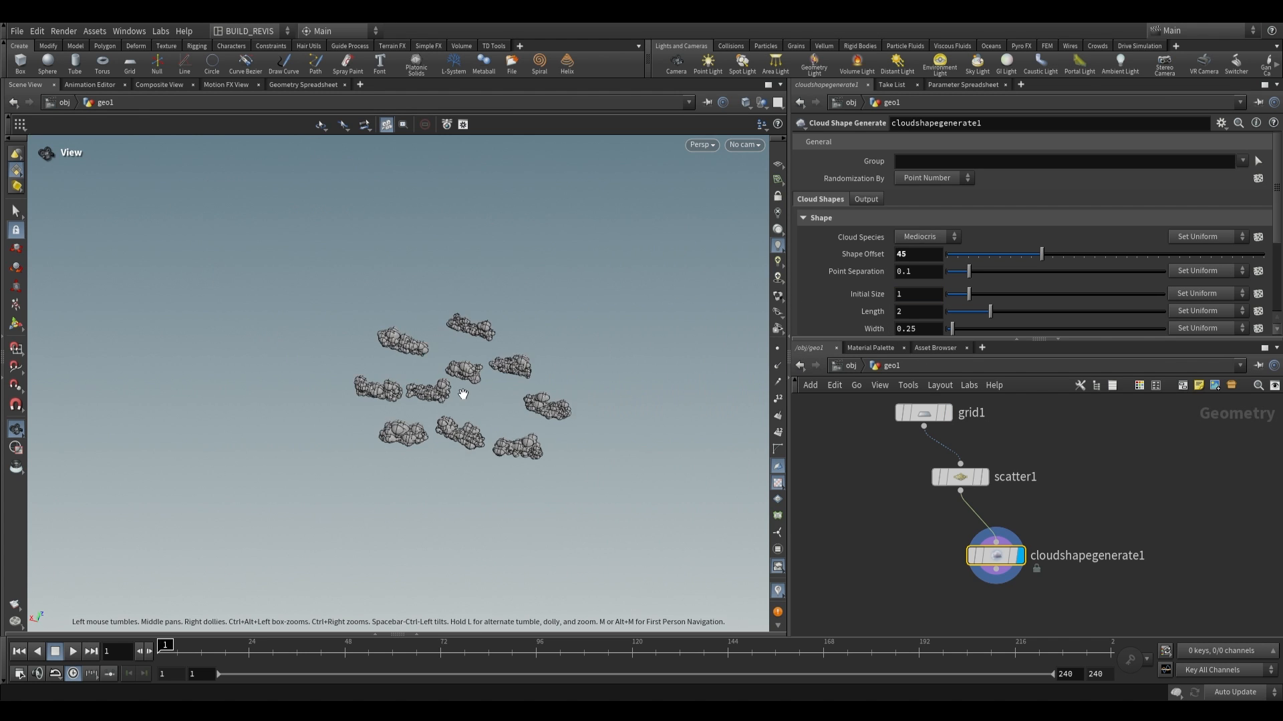
Display the Scatter node's points and switch the display back to the Cloud Shape Generate node to compare points with clouds.
key(f)
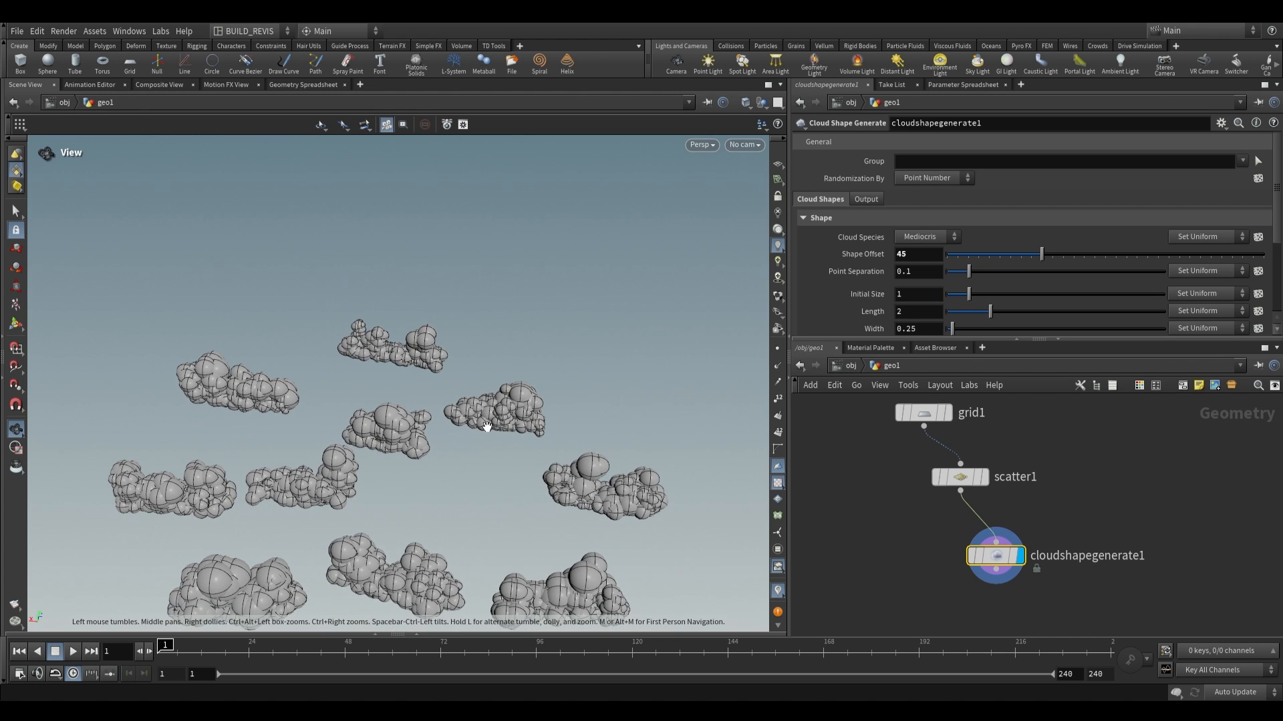
drag(405, 455, 441, 548)
click(970, 478)
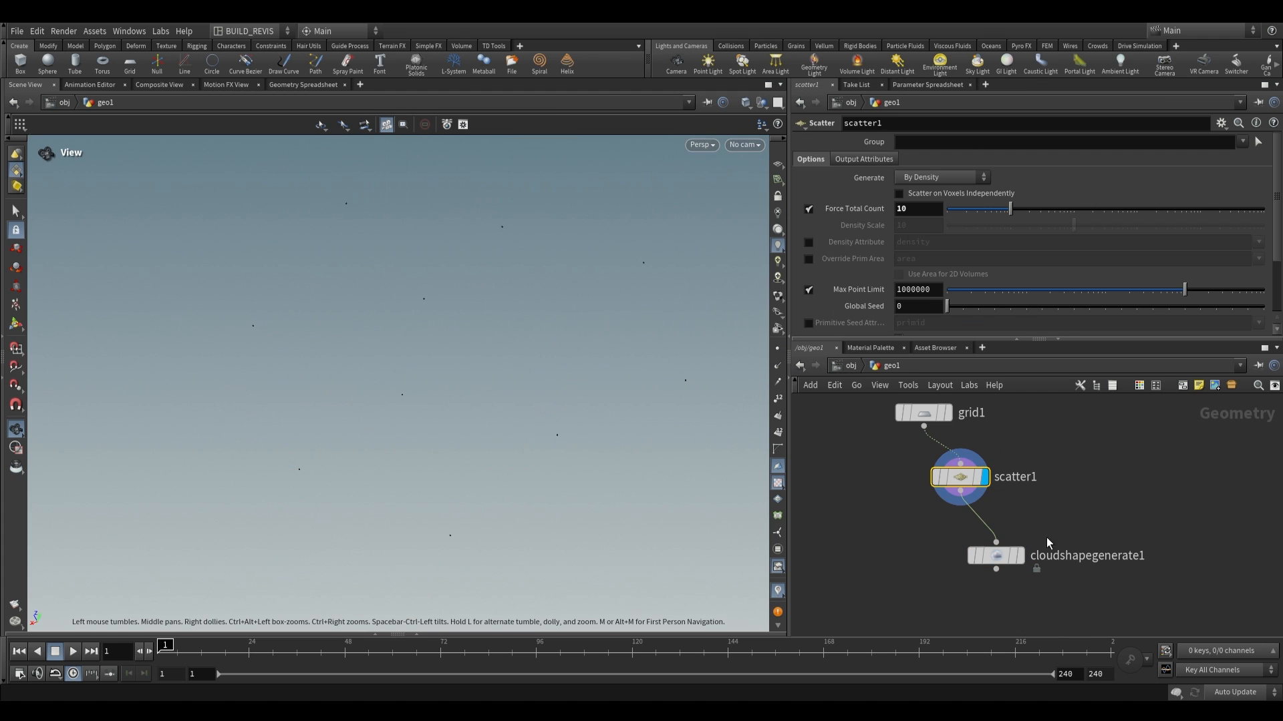
click(1017, 555)
drag(487, 403, 441, 371)
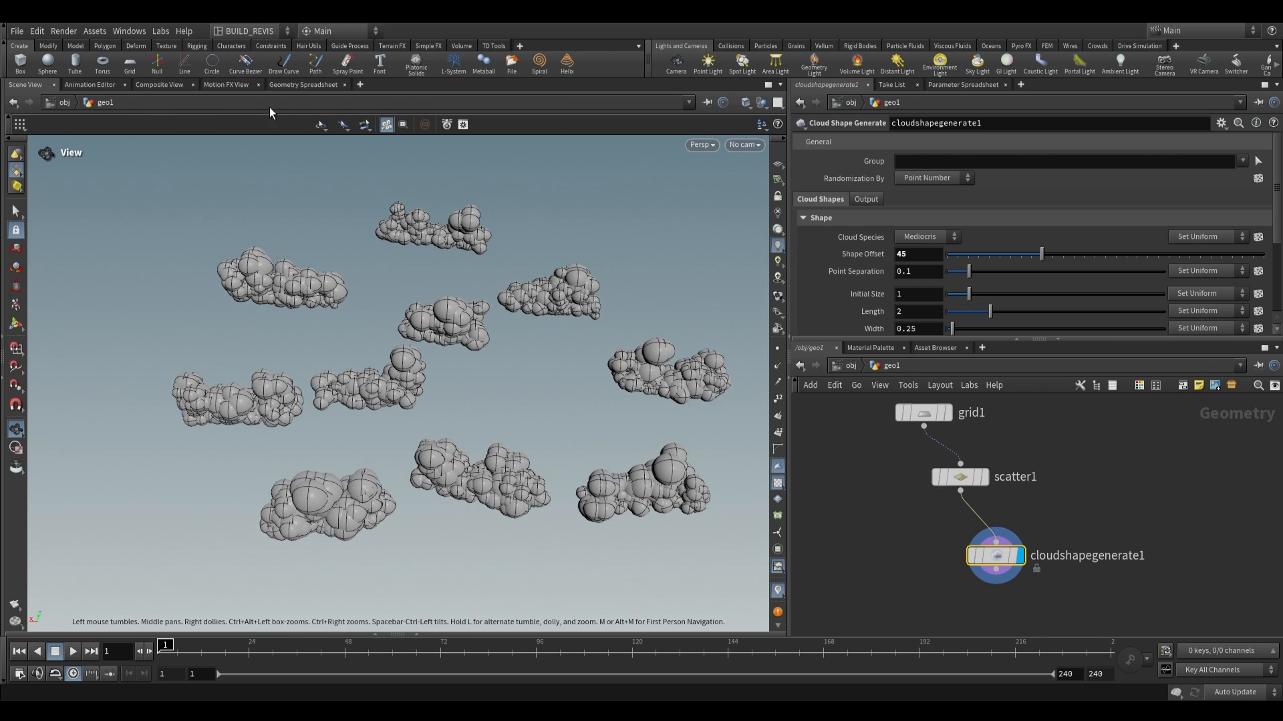
Inspect the generated clouds' point attributes in the geometry spreadsheet, sorted by cloudid, and return to the scene view.
click(303, 84)
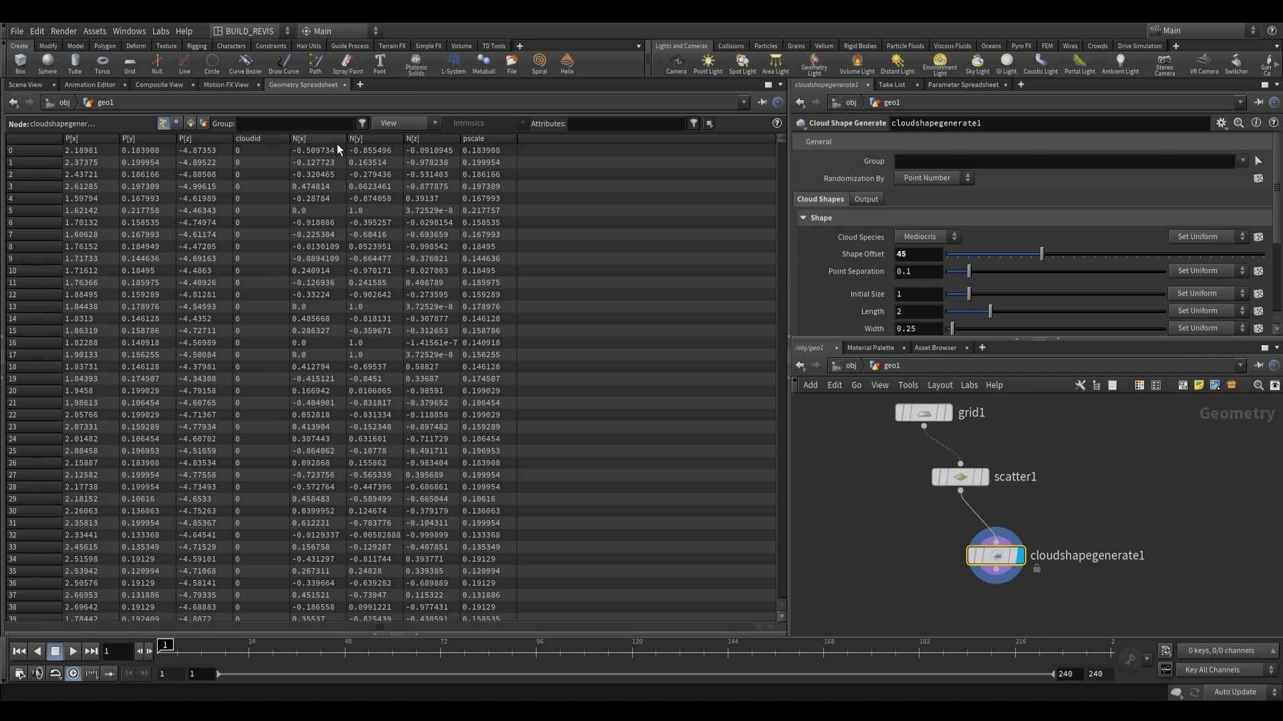
click(257, 138)
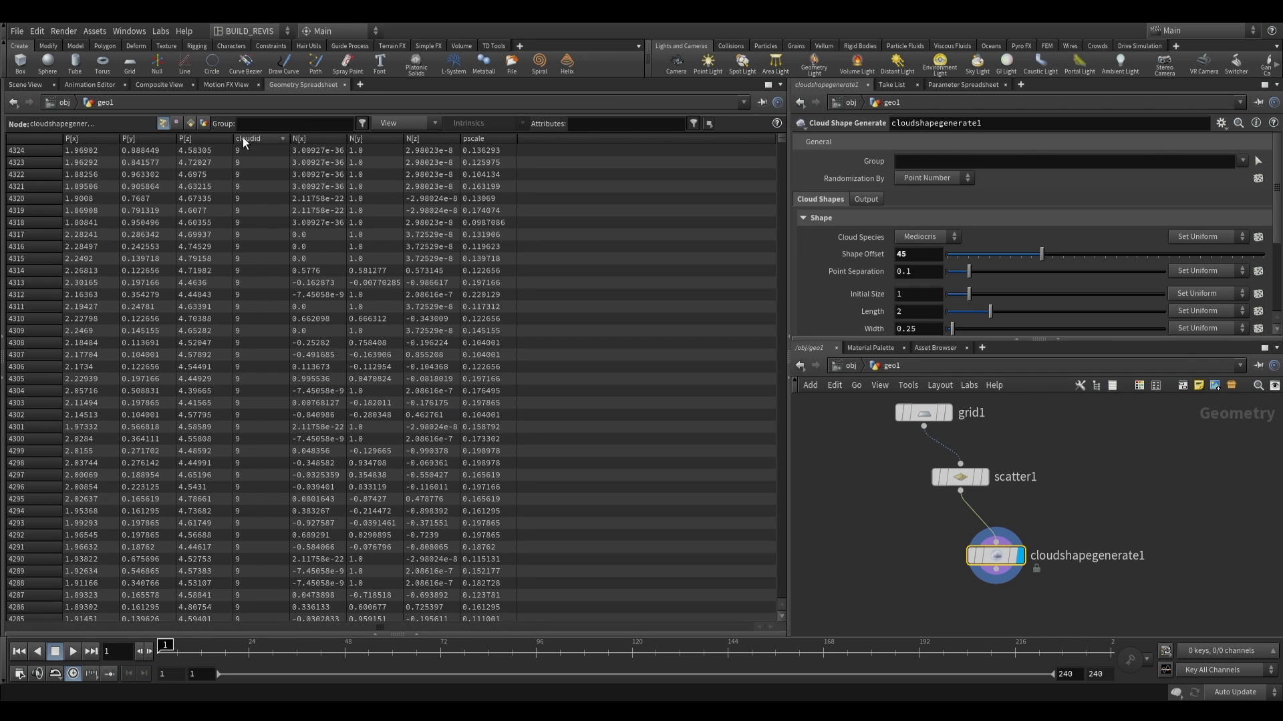
click(42, 86)
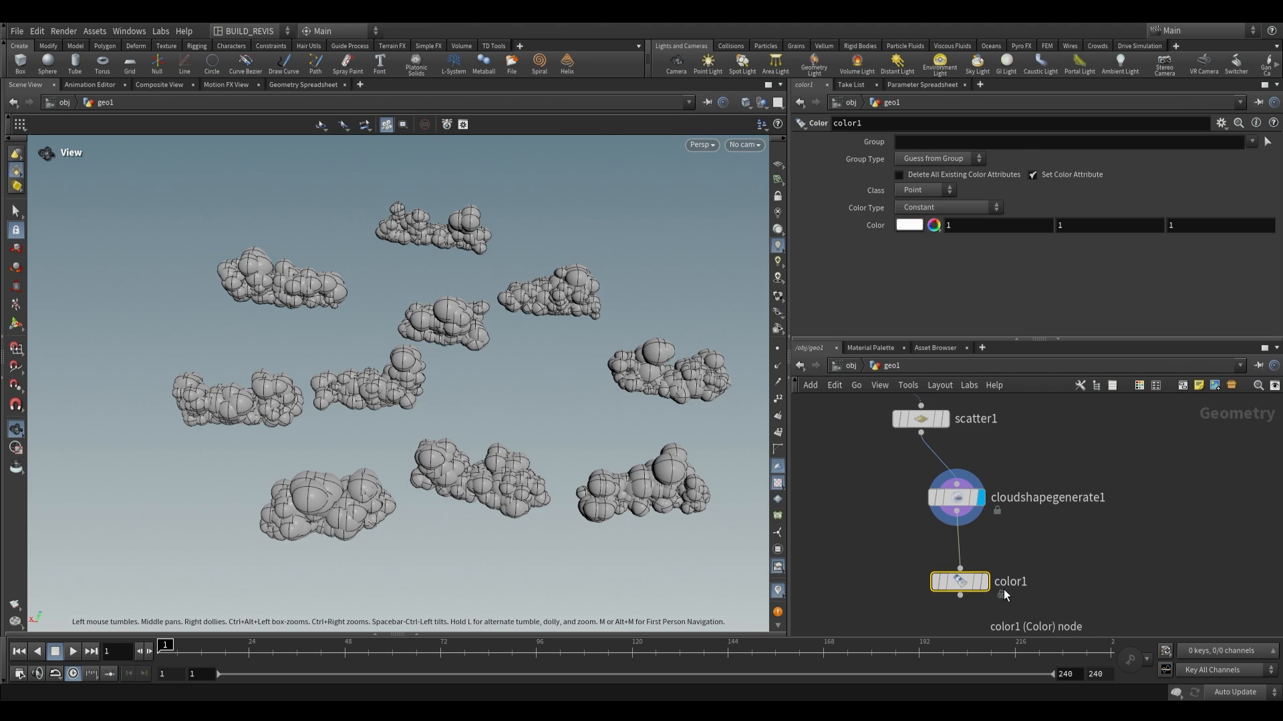
Add a Color node after Cloud Shape Generate, set to Random from Attribute with attribute cloudid, and display it.
click(977, 582)
click(924, 211)
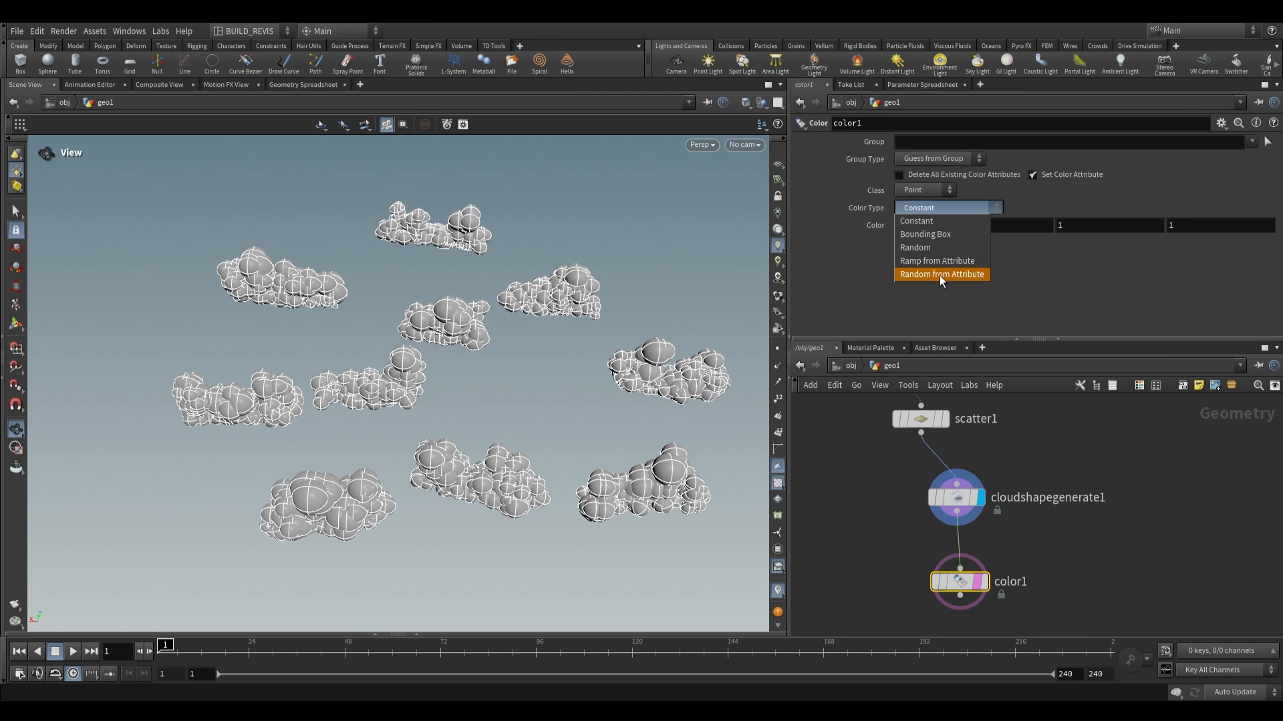
click(939, 276)
click(932, 242)
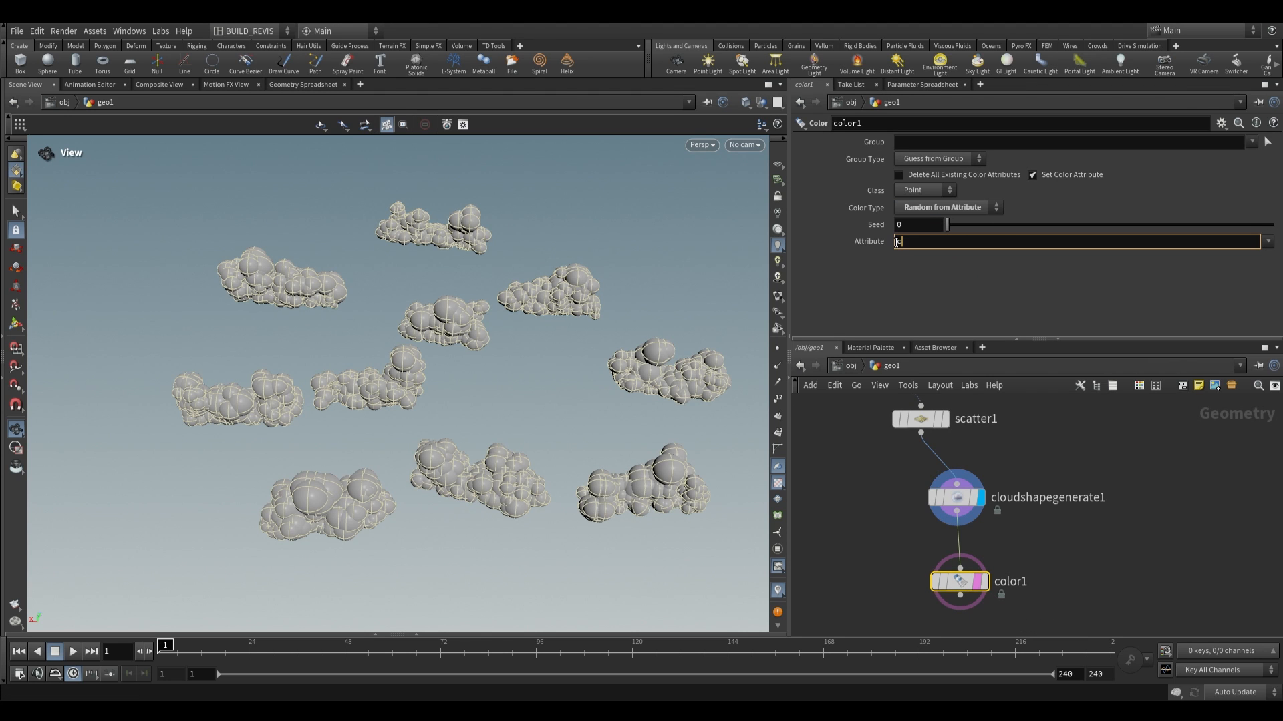
text(cloudid)
key(Return)
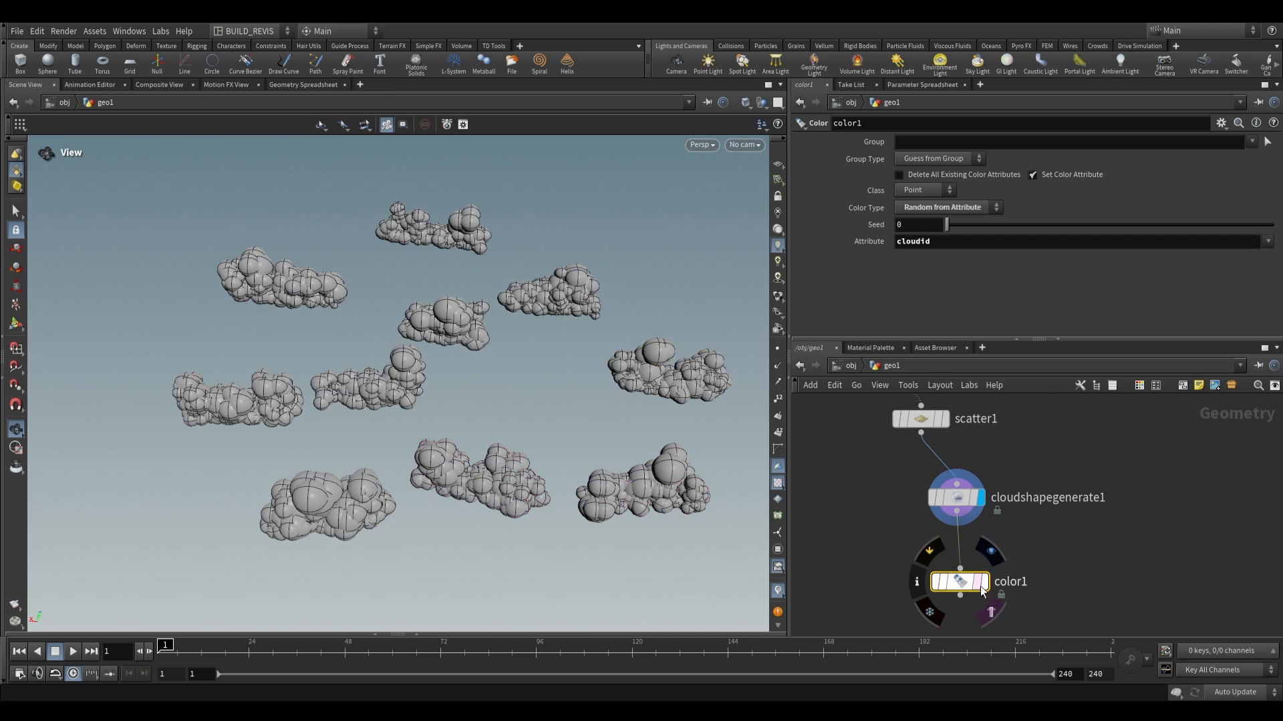
click(981, 581)
drag(479, 401, 495, 428)
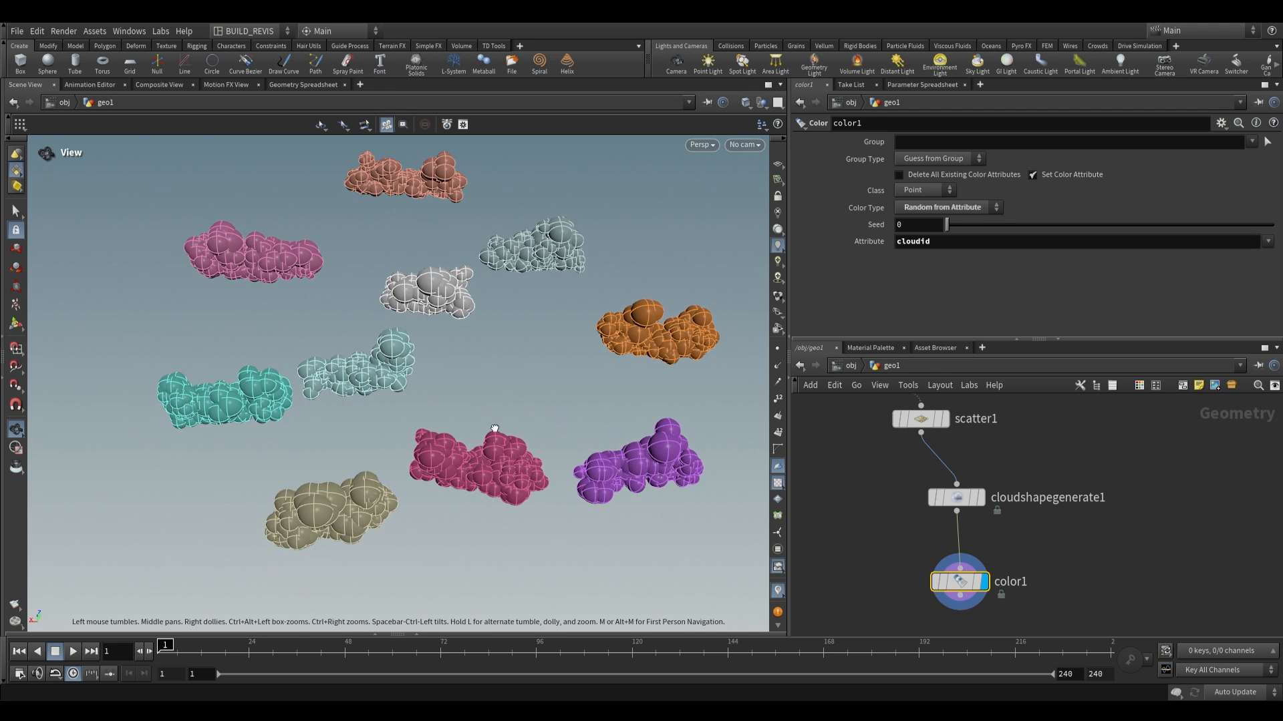
Delete the Color node and inspect the uncoloured clouds.
key(Delete)
middle_drag(961, 555, 950, 523)
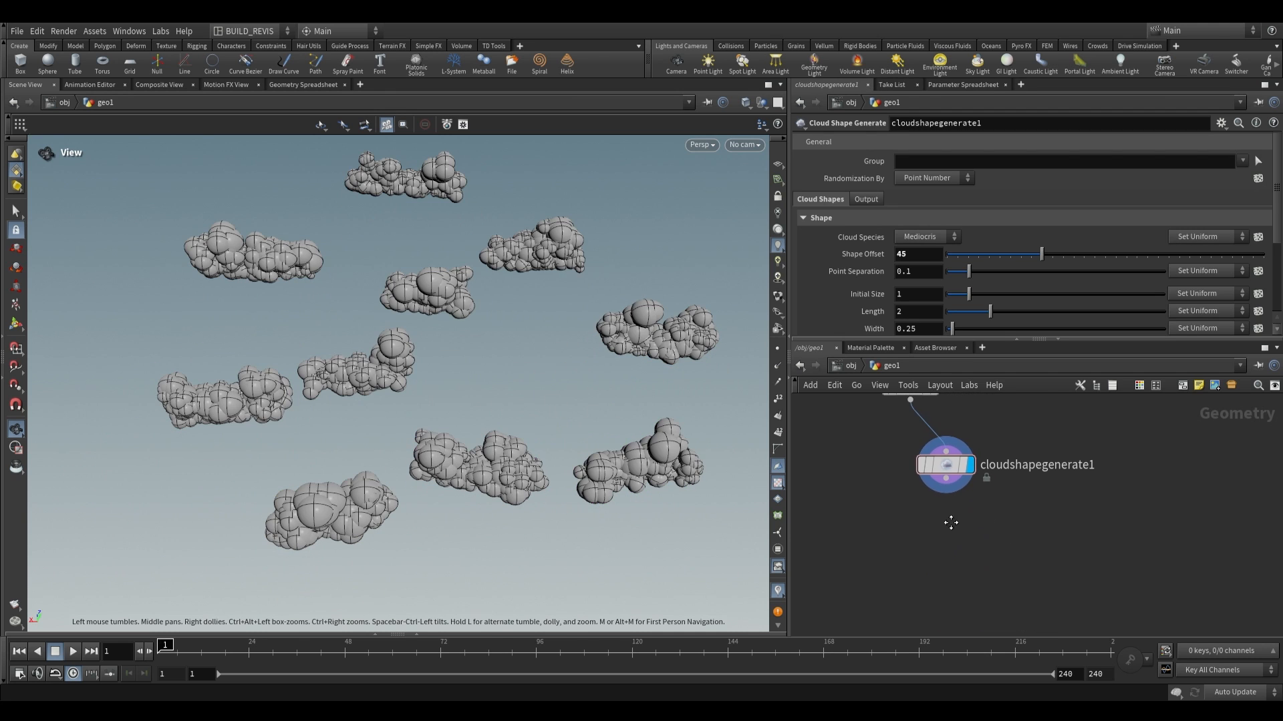
drag(416, 446, 326, 278)
middle_drag(977, 579, 977, 543)
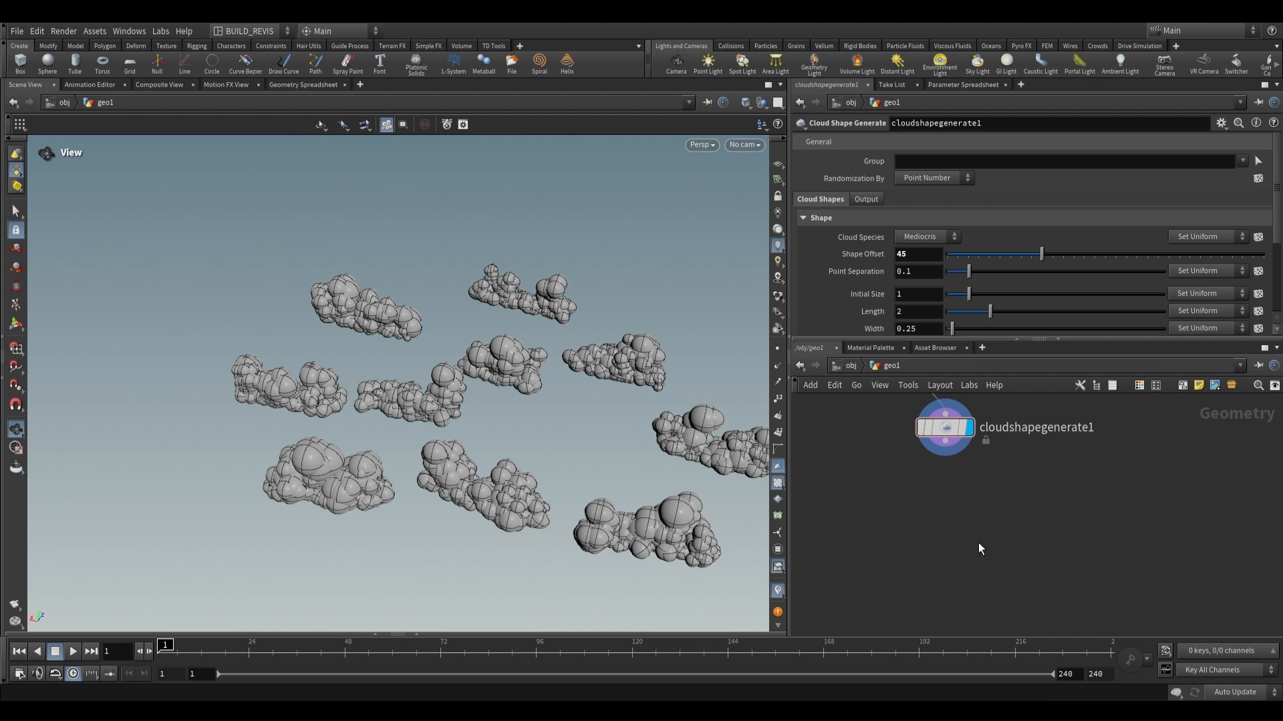
Add a For-Each Named Primitive loop connected below the Cloud Shape Generate node and select its Block End node.
key(Tab)
text(foreach)
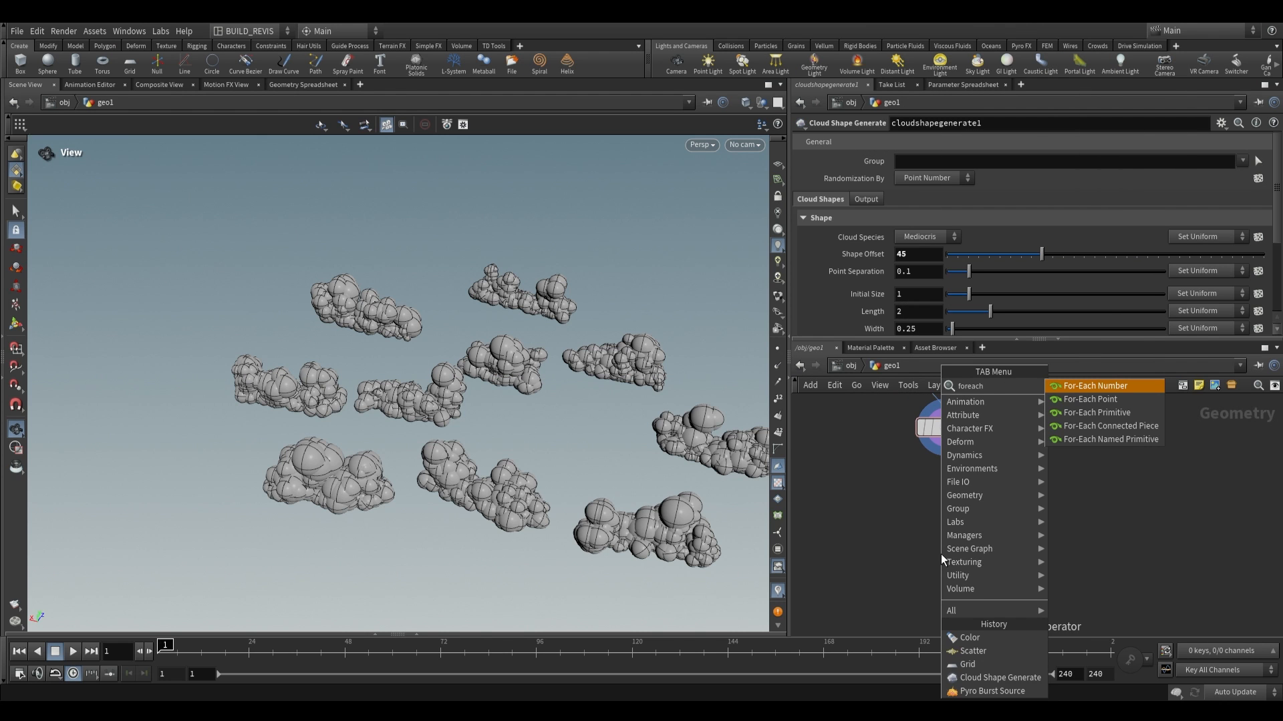
click(989, 439)
click(955, 528)
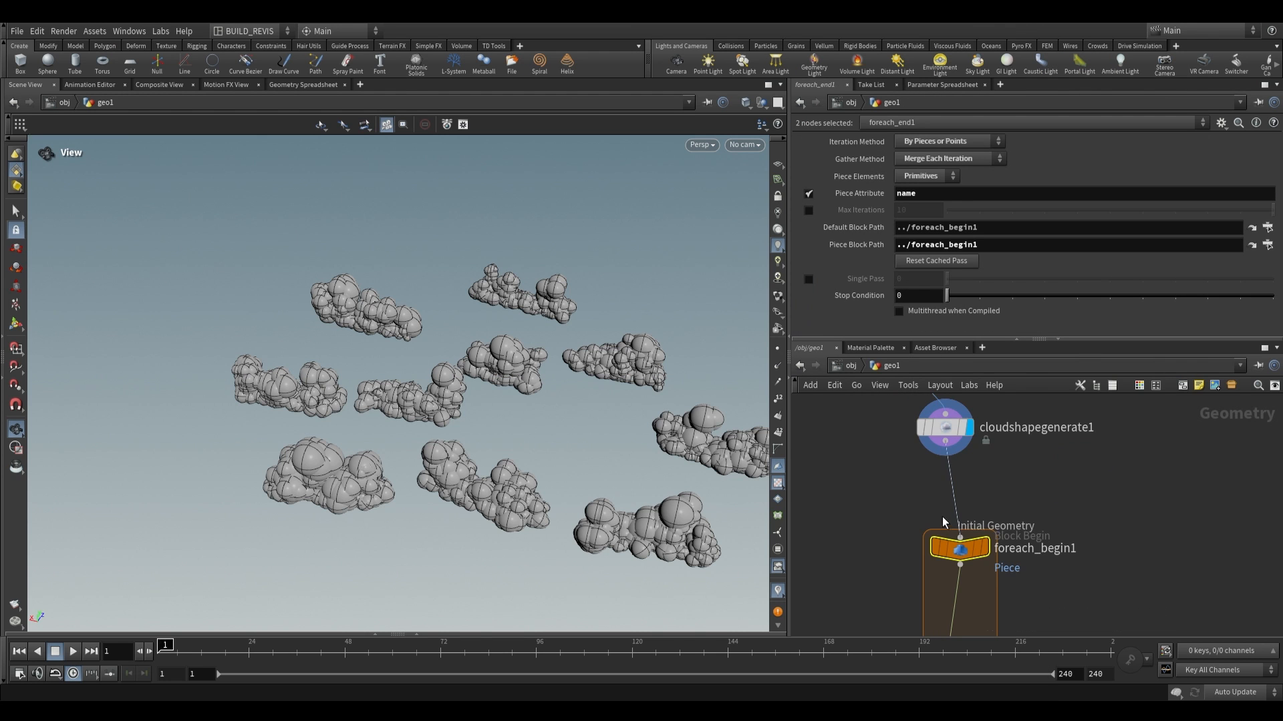
middle_drag(953, 461, 928, 397)
click(935, 598)
middle_drag(1033, 635, 1053, 600)
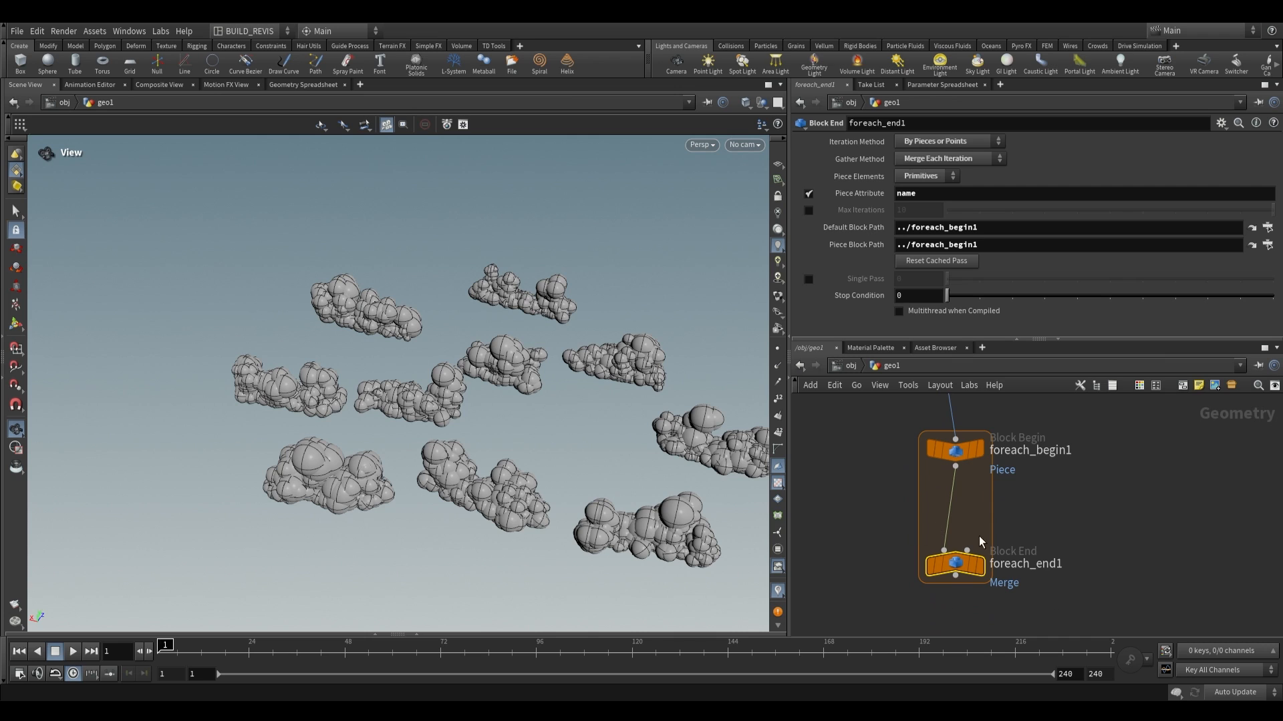
Set the loop's Piece Attribute to cloudid and Piece Elements to Points, and display the Block End node.
double_click(925, 195)
text(clo)
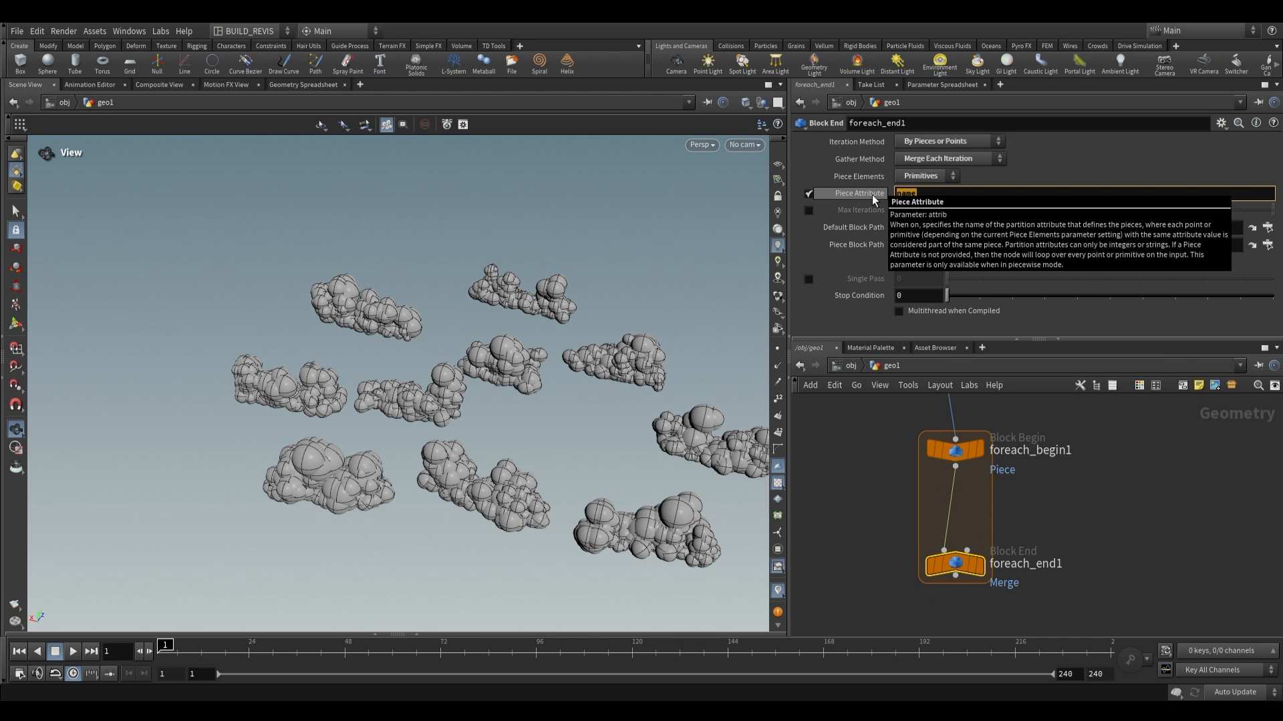
text(ud)
key(Return)
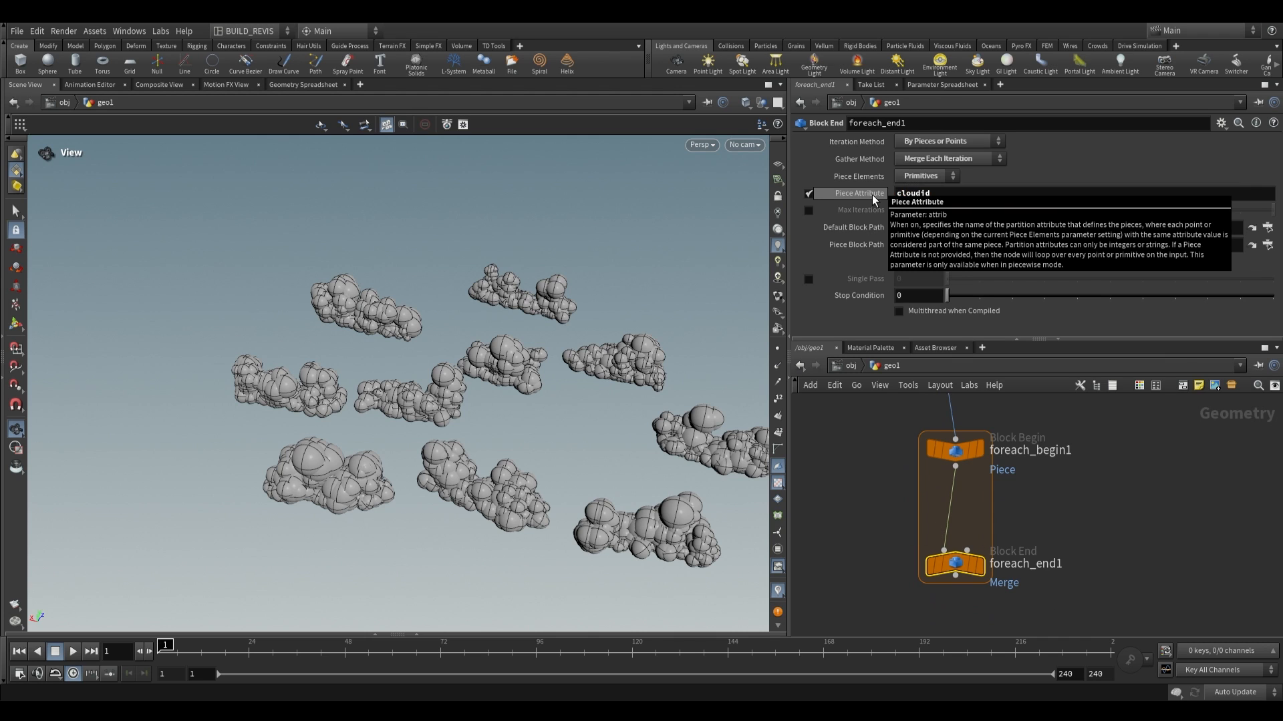
click(925, 176)
click(918, 203)
click(979, 565)
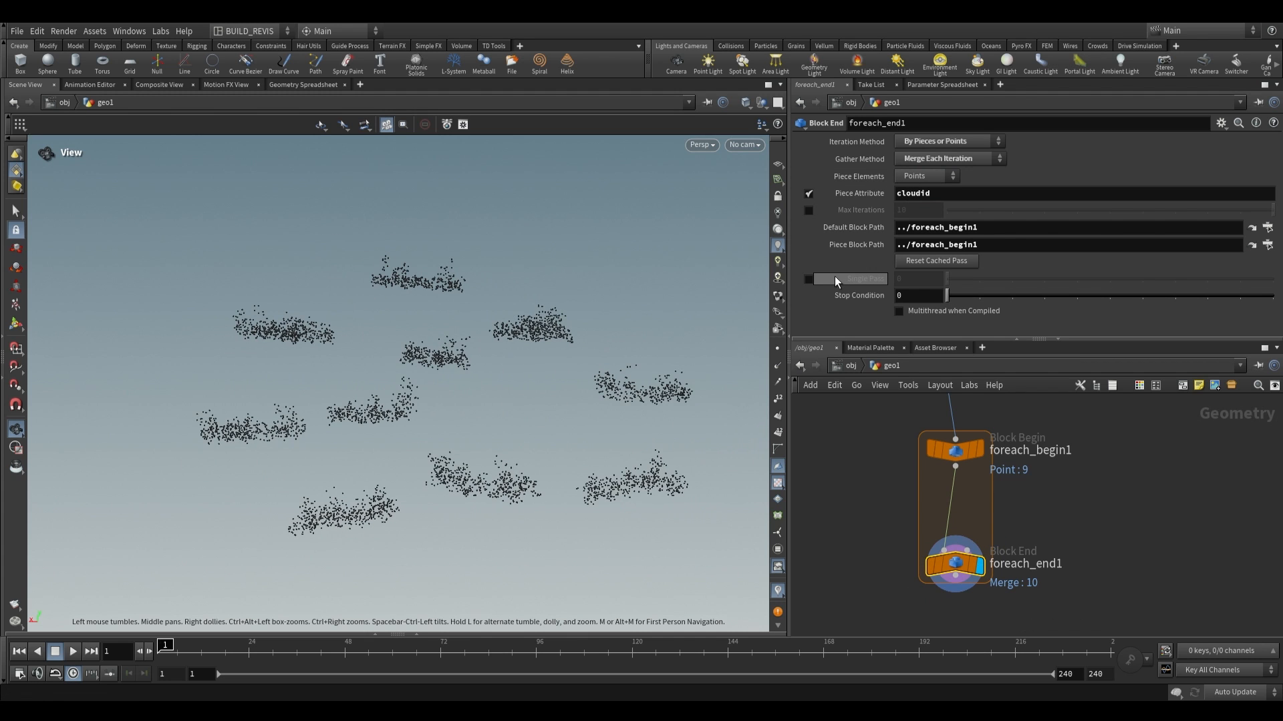
Enable Single Pass at 0 on the loop's Block End node to isolate one cloud's points.
click(809, 279)
mouse_move(956, 278)
mouse_down()
mouse_move(1173, 278)
mouse_move(934, 274)
mouse_up()
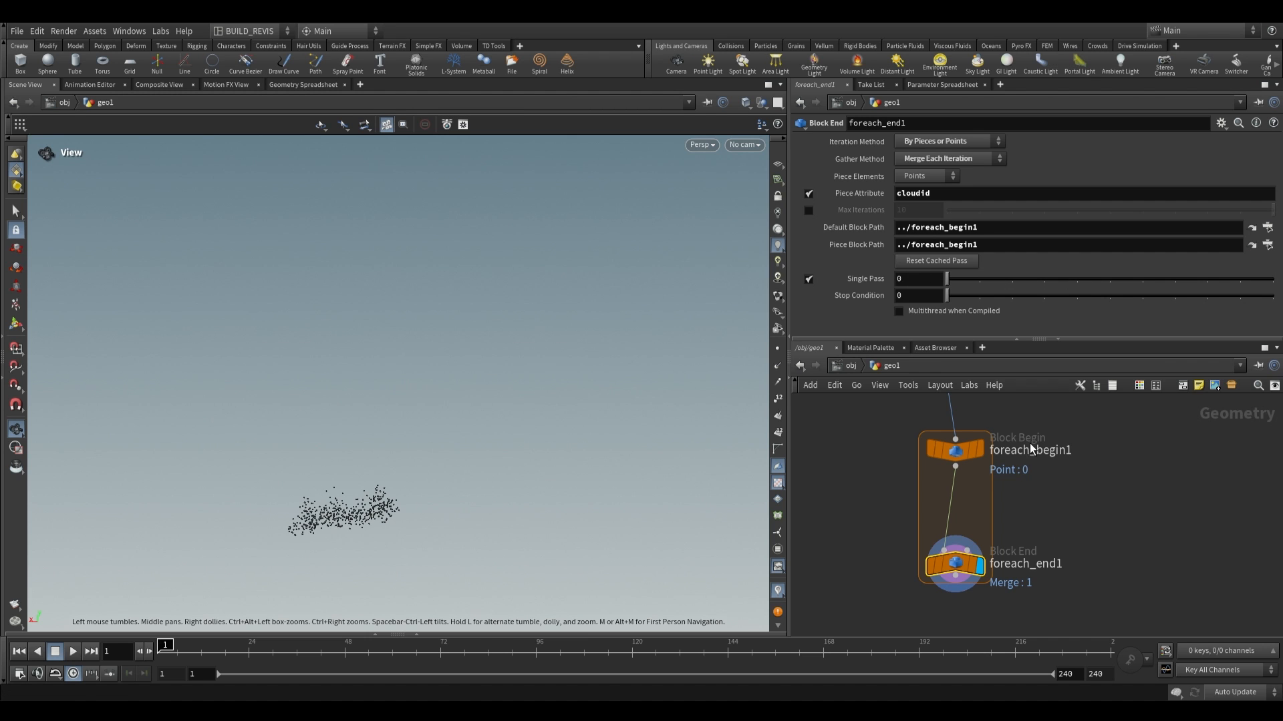
scroll(1029, 443, down, 2)
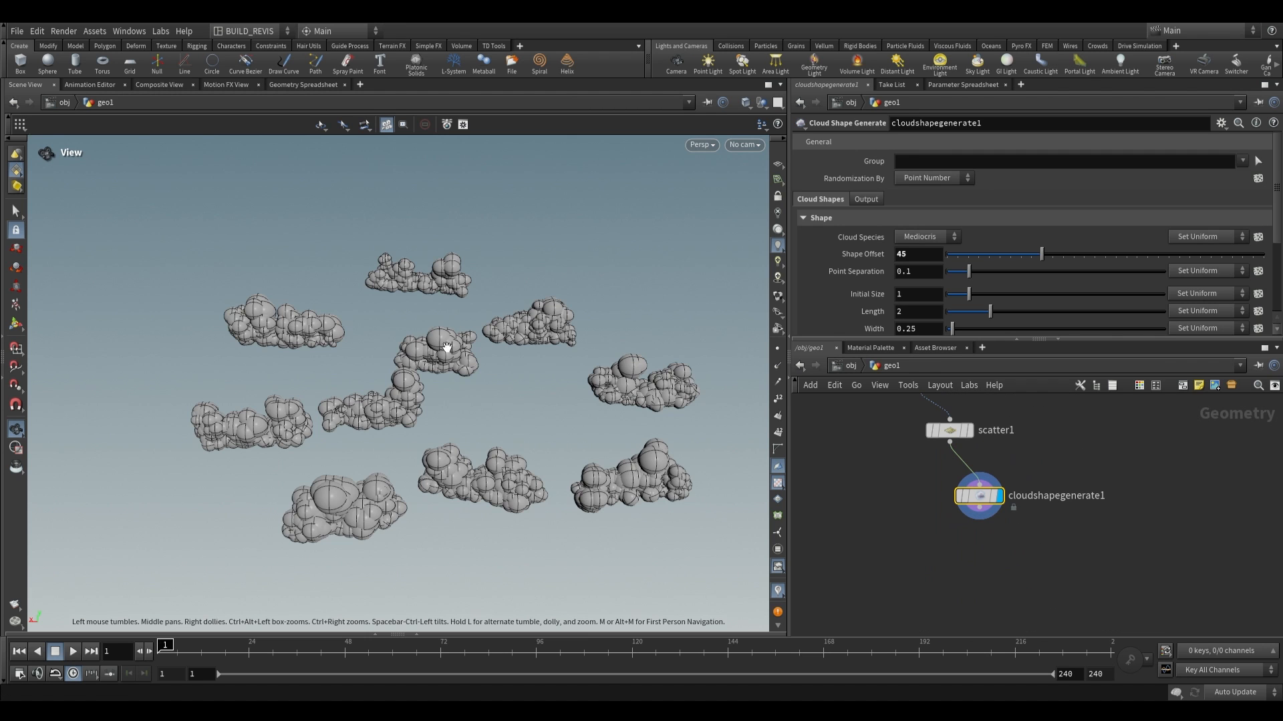
Try a Rotation of 71 on the Cloud Shape Generate node and reset it to 0.
drag(443, 343, 398, 413)
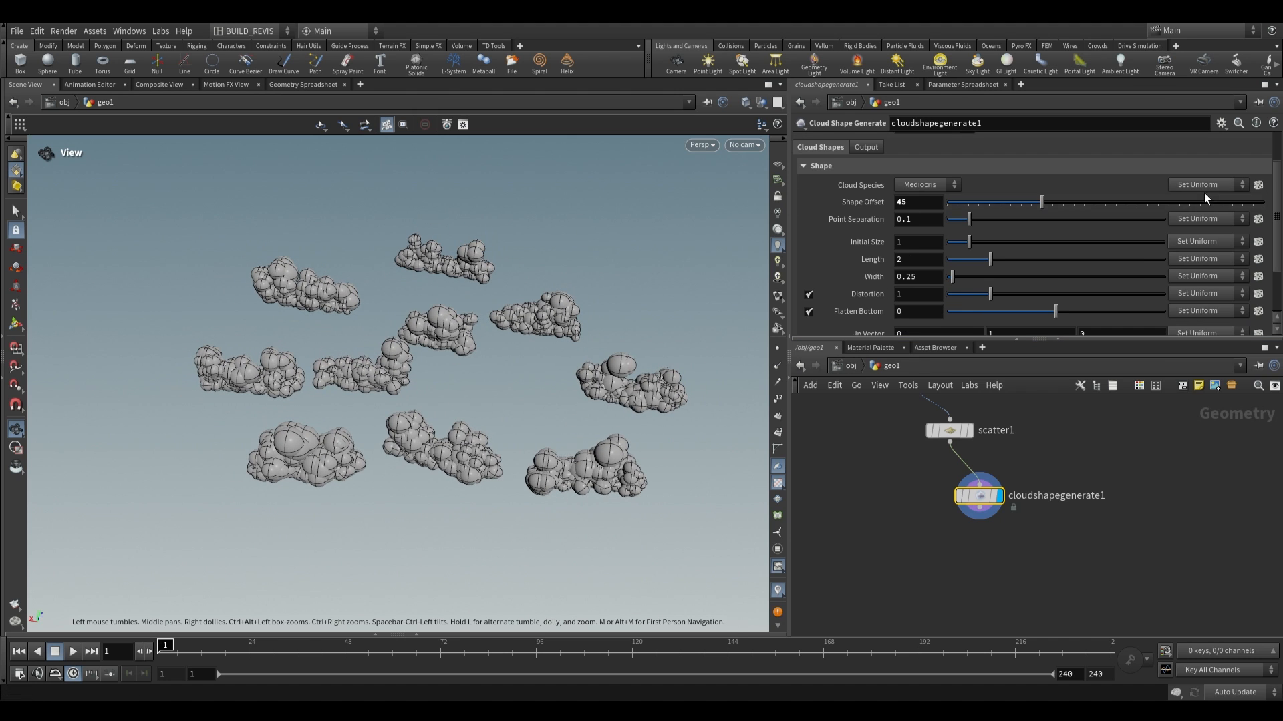
scroll(1193, 195, down, 3)
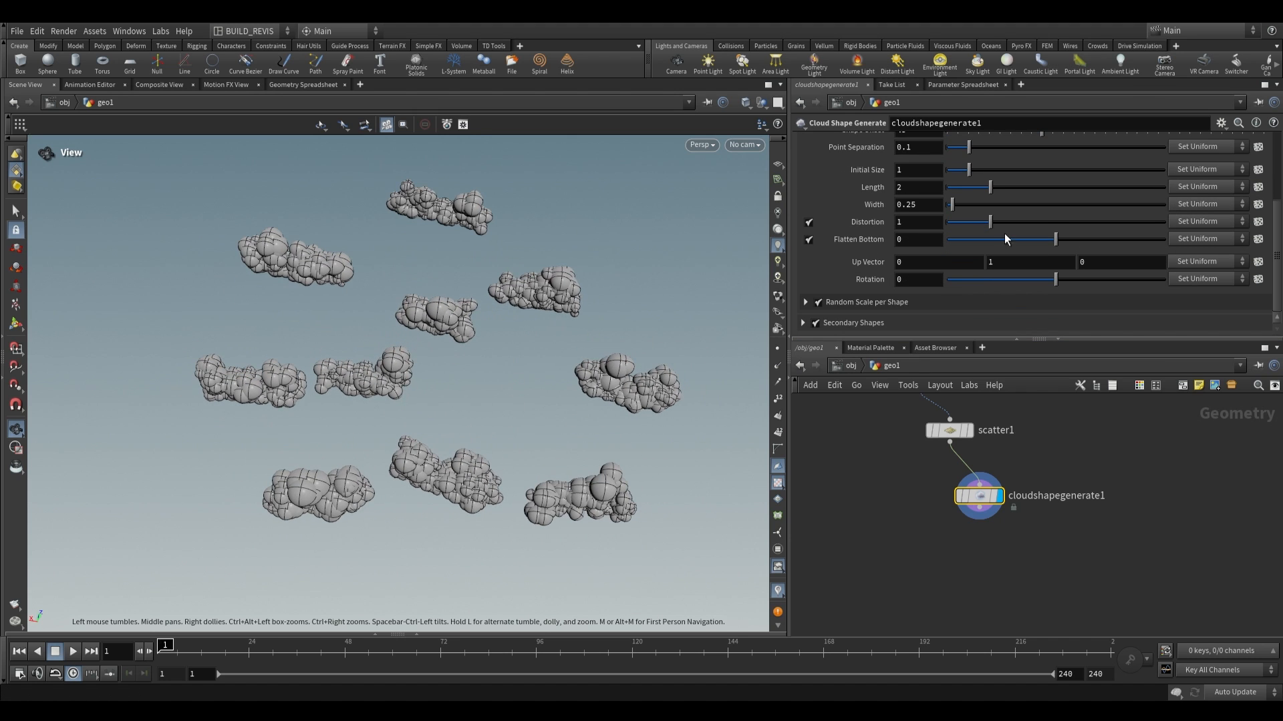
mouse_move(1078, 282)
mouse_down()
mouse_move(1135, 278)
mouse_move(987, 273)
mouse_move(1099, 275)
mouse_up()
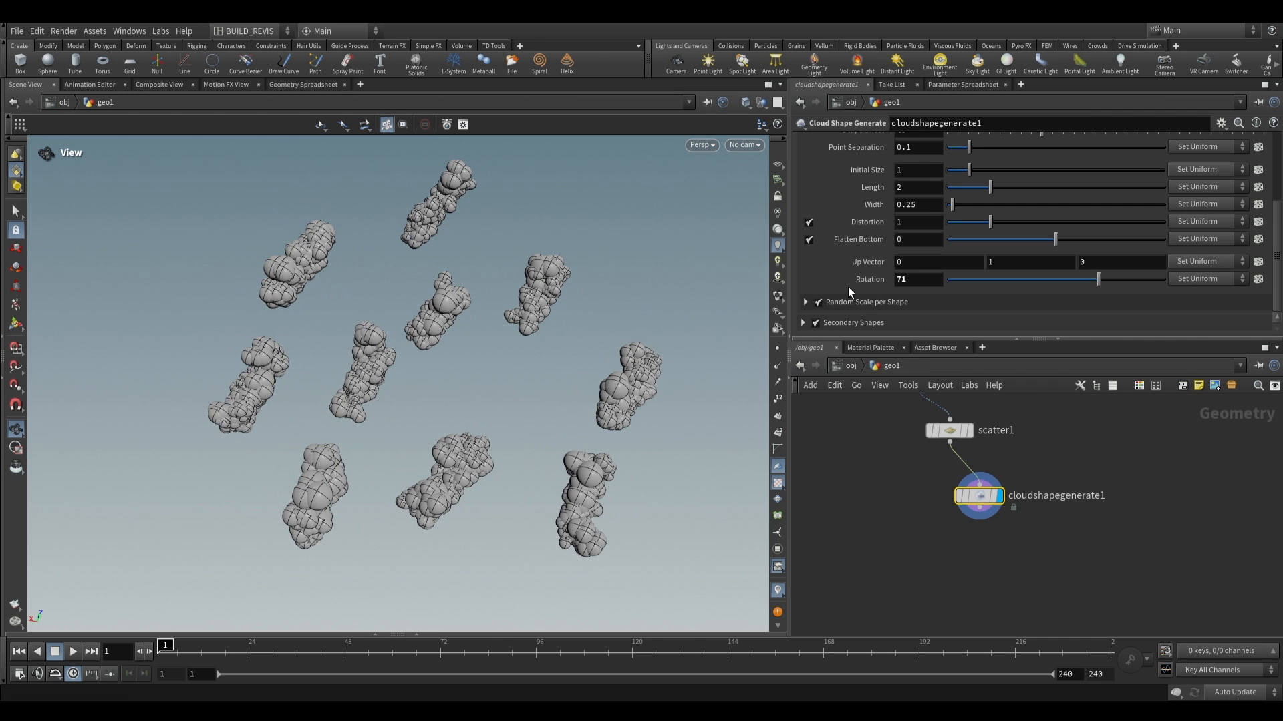
ctrl+middle_click(875, 282)
Change the clouds' Rotation mode to Set Varying with a Variation of 180.
click(1197, 279)
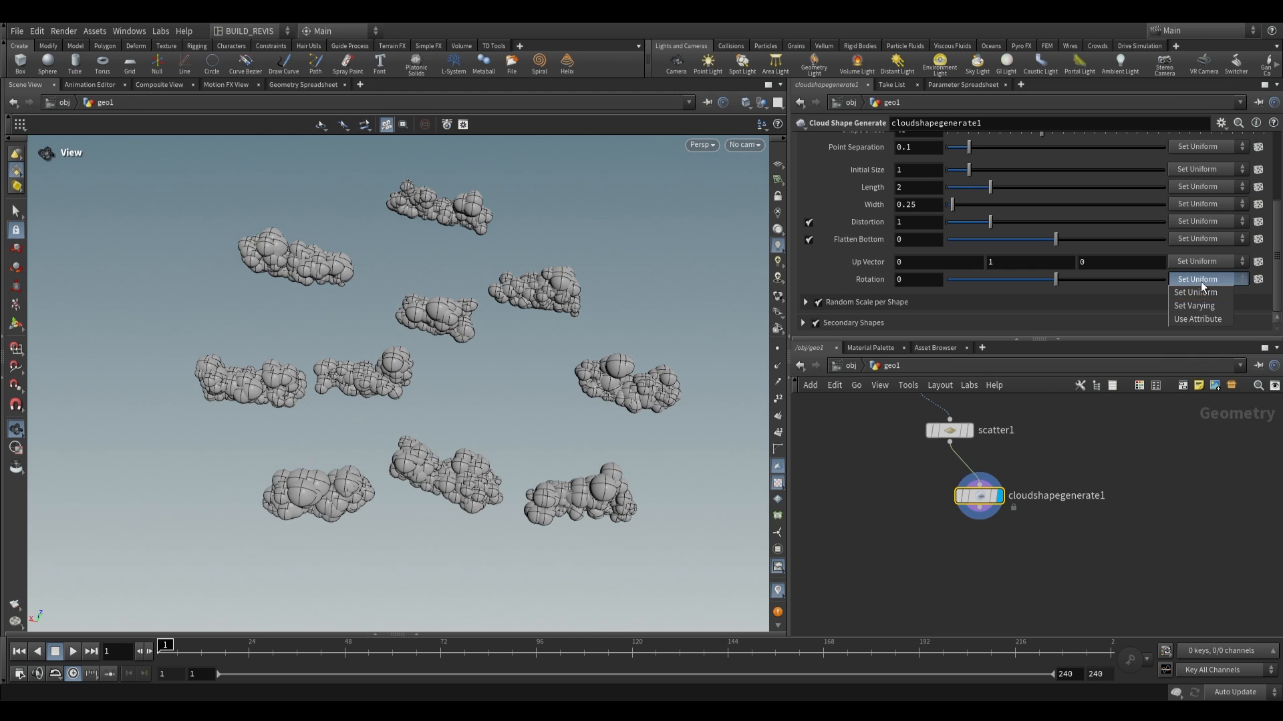
click(1197, 306)
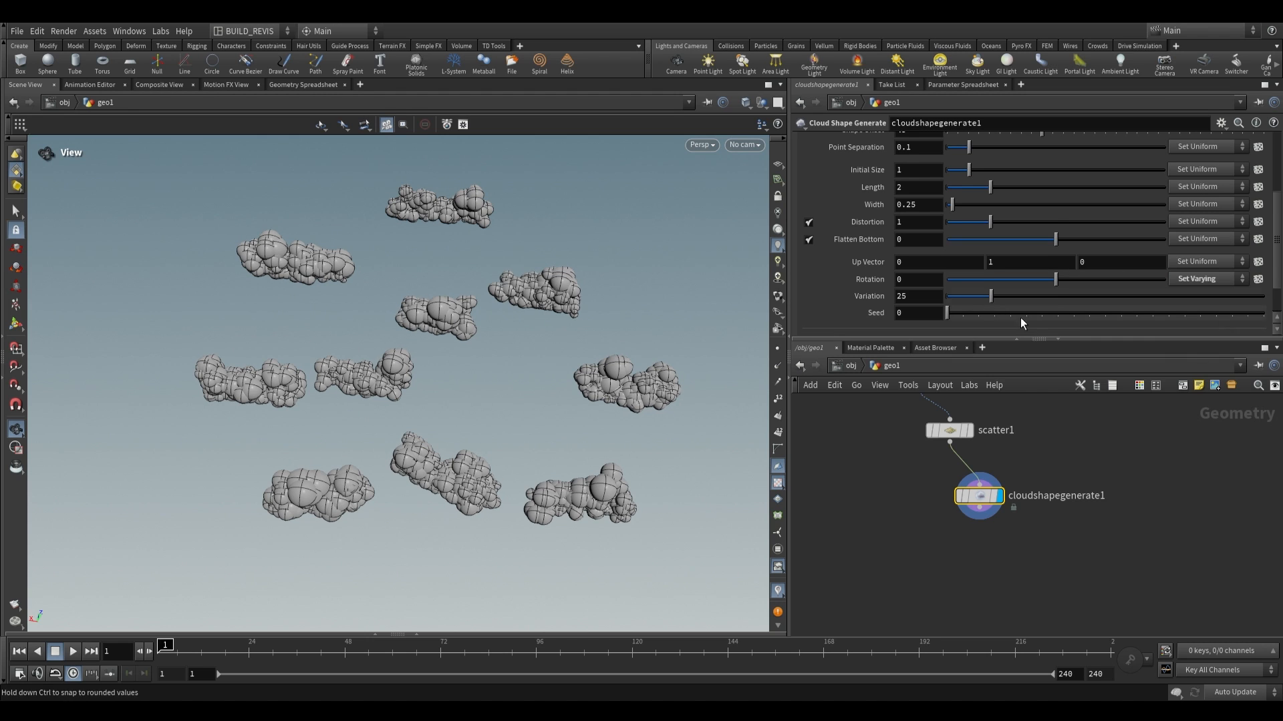
scroll(1020, 318, down, 1)
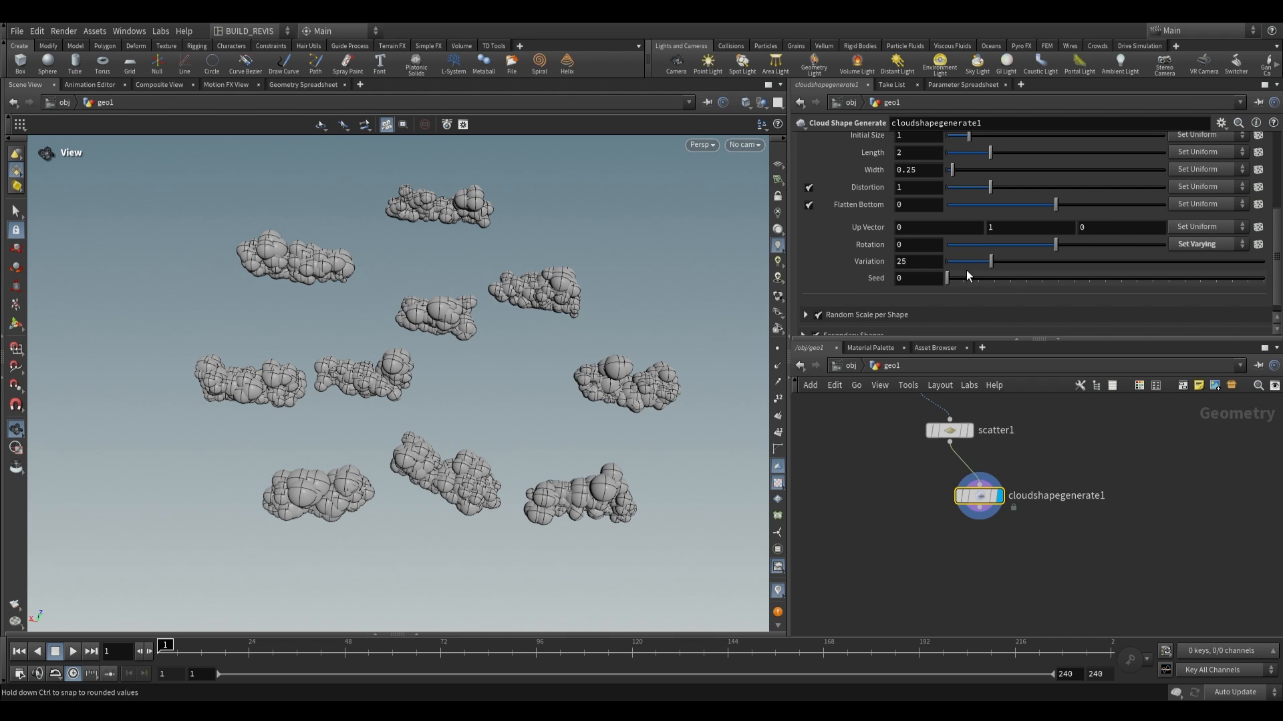
double_click(912, 267)
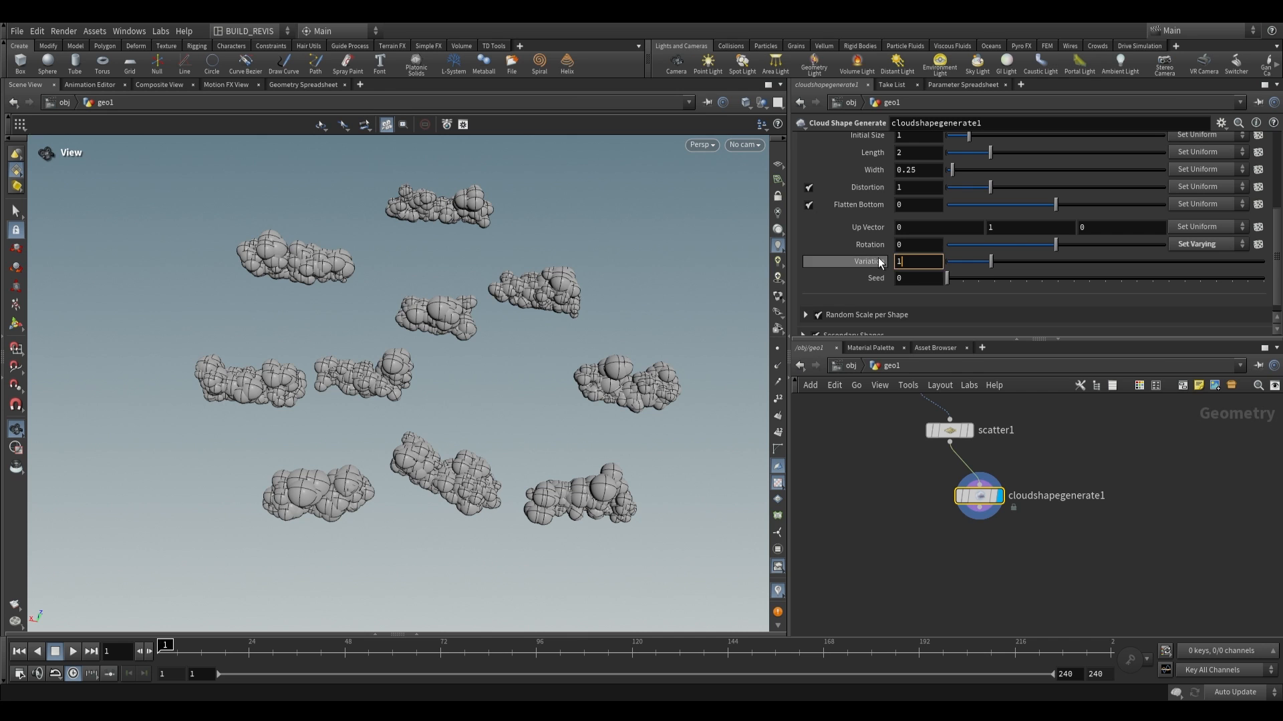
text(180)
key(Return)
drag(508, 341, 435, 412)
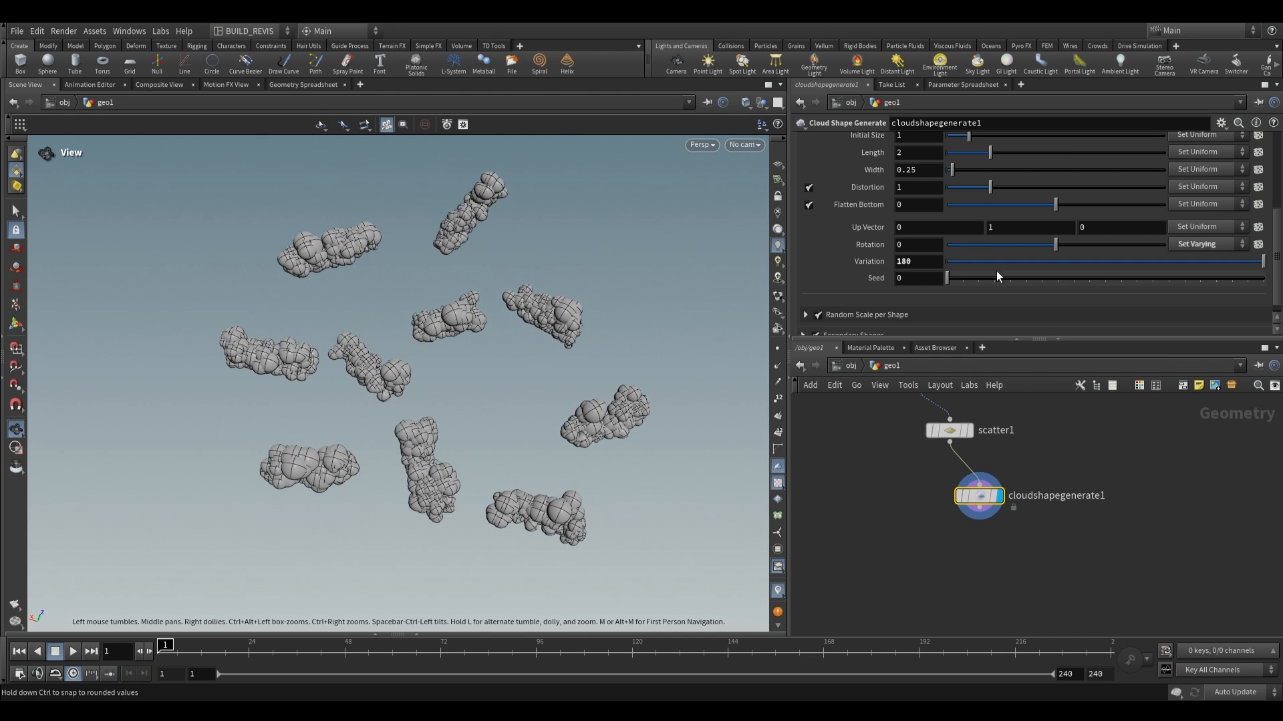
Return the clouds' Rotation to Set Uniform and review the other shape parameters.
double_click(915, 261)
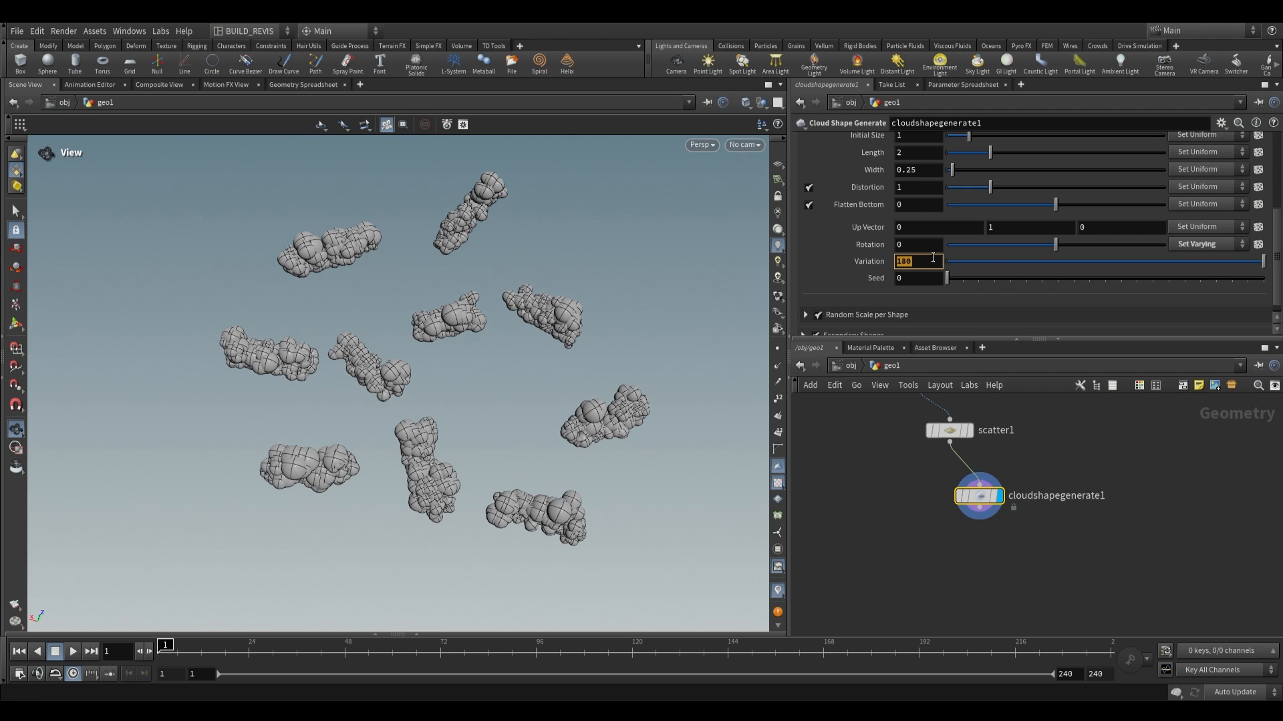
click(1199, 245)
click(1200, 259)
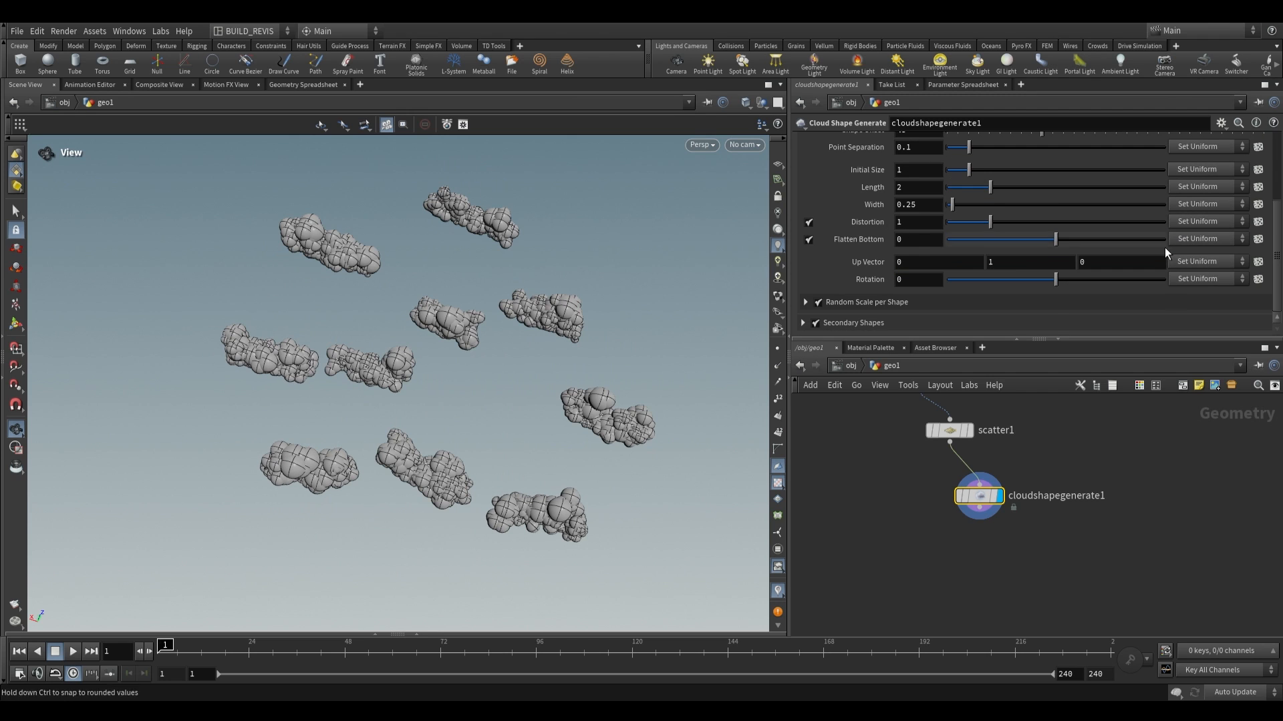
scroll(1164, 247, up, 3)
scroll(1202, 200, down, 3)
scroll(1182, 201, up, 1)
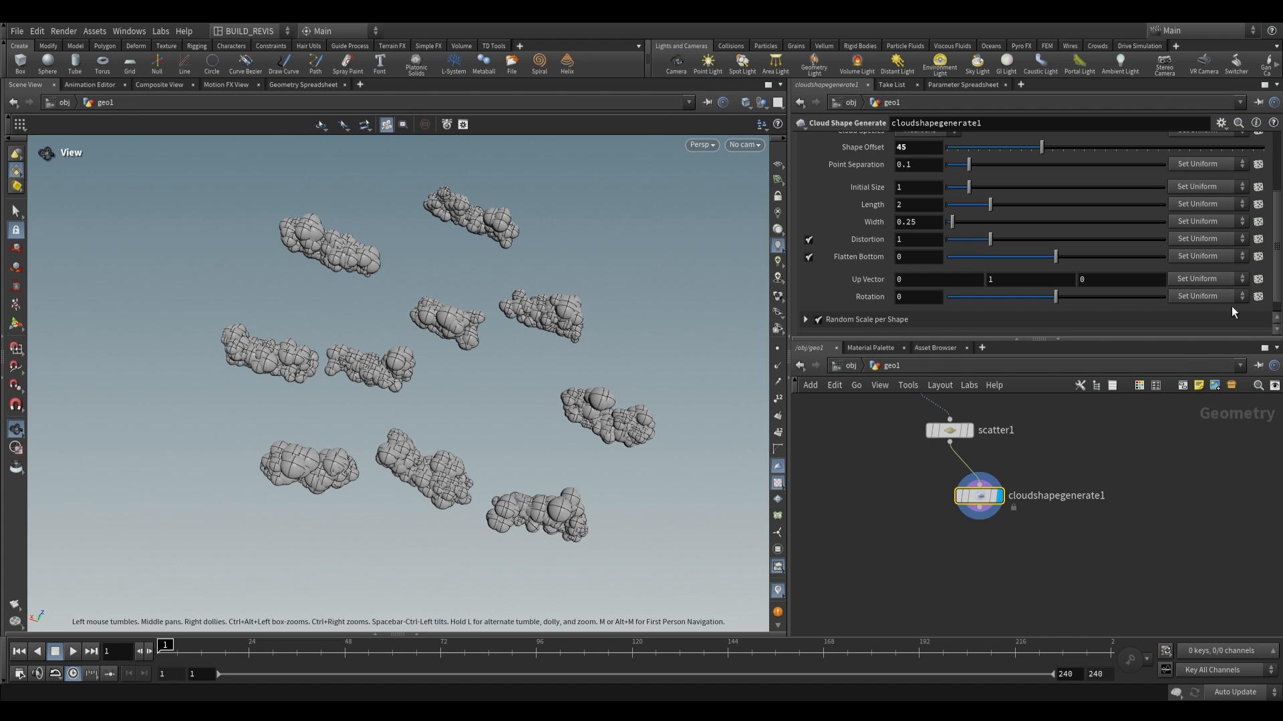
scroll(520, 405, up, 2)
drag(520, 404, 575, 381)
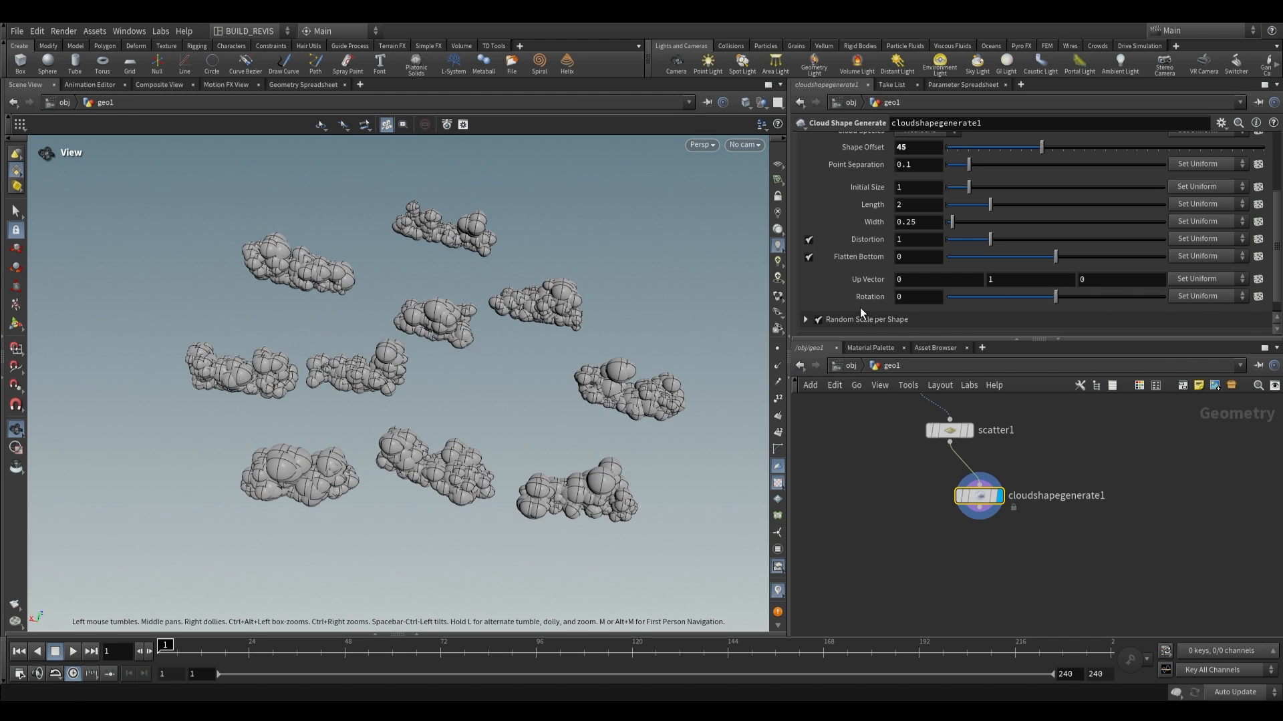
Generate a random rotation attribute adjust node for the Rotation parameter, display its points, and display the Cloud Shape Generate node again.
click(1258, 299)
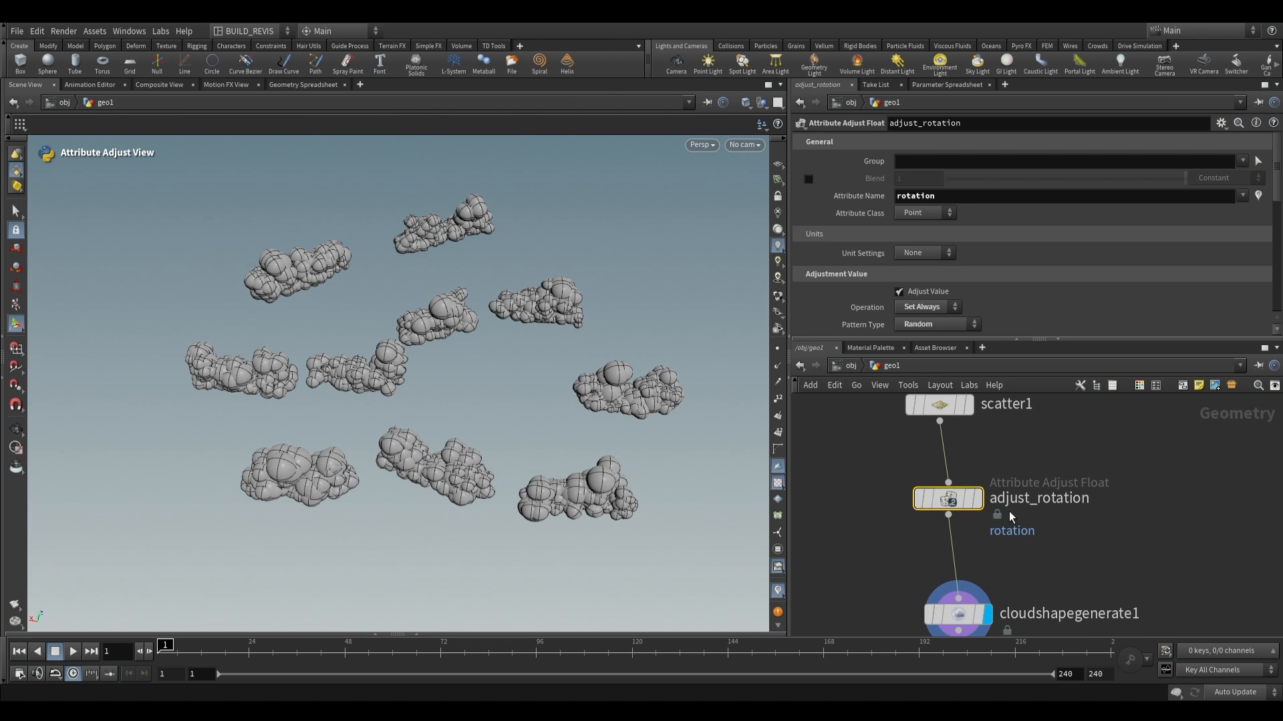
mouse_move(961, 505)
click(982, 529)
middle_drag(948, 504, 931, 463)
middle_click(933, 467)
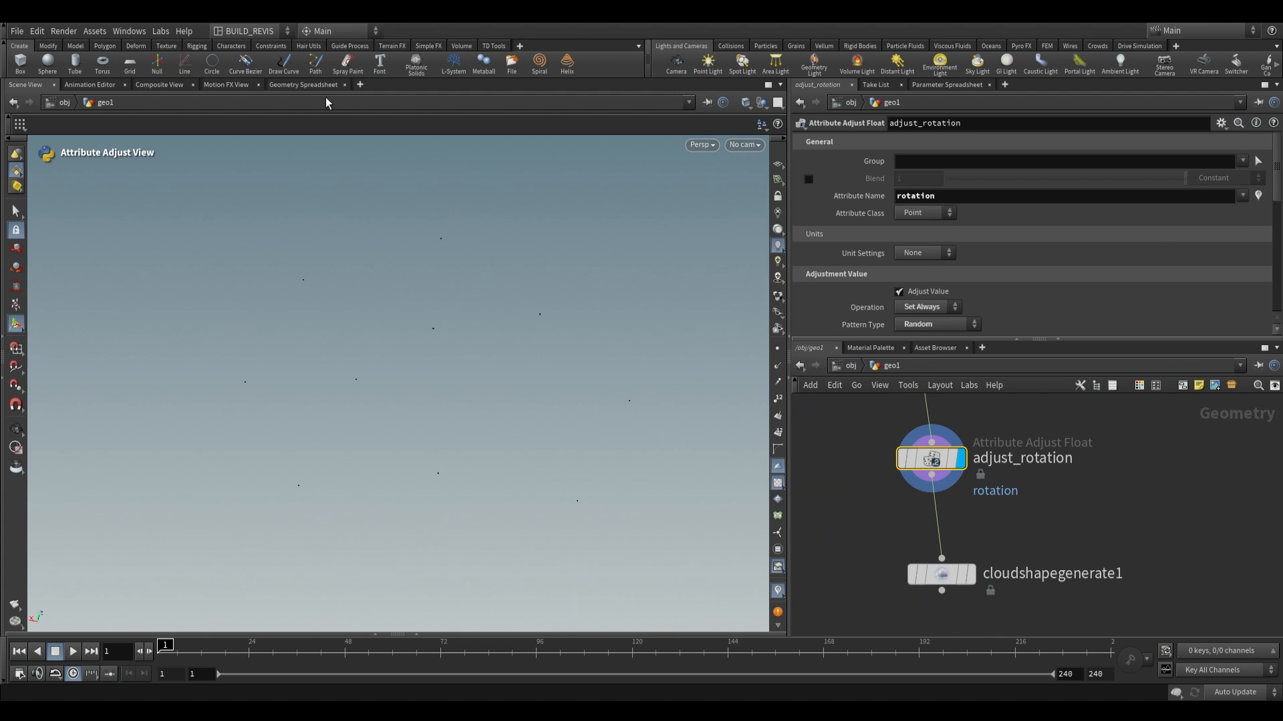
click(970, 575)
scroll(935, 499, down, 2)
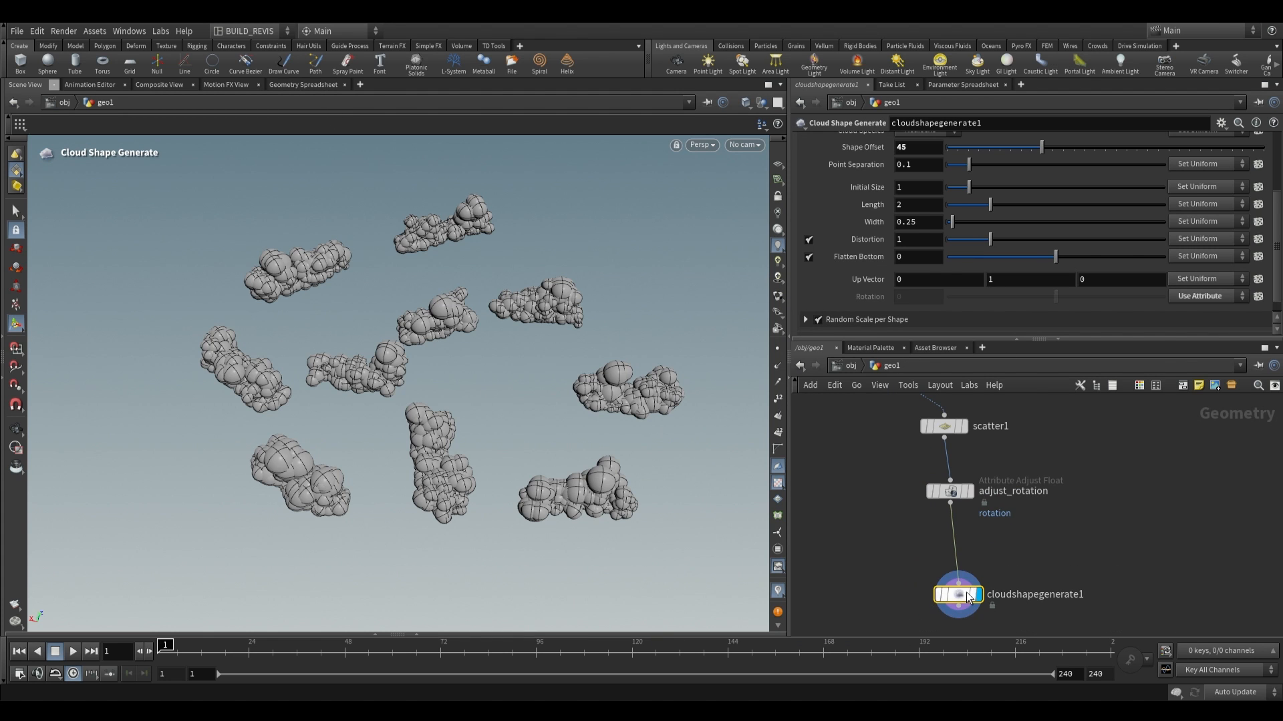
Generate a random integer attribute adjust node for the clouds' Cloud Species parameter and display its points.
scroll(912, 266, up, 3)
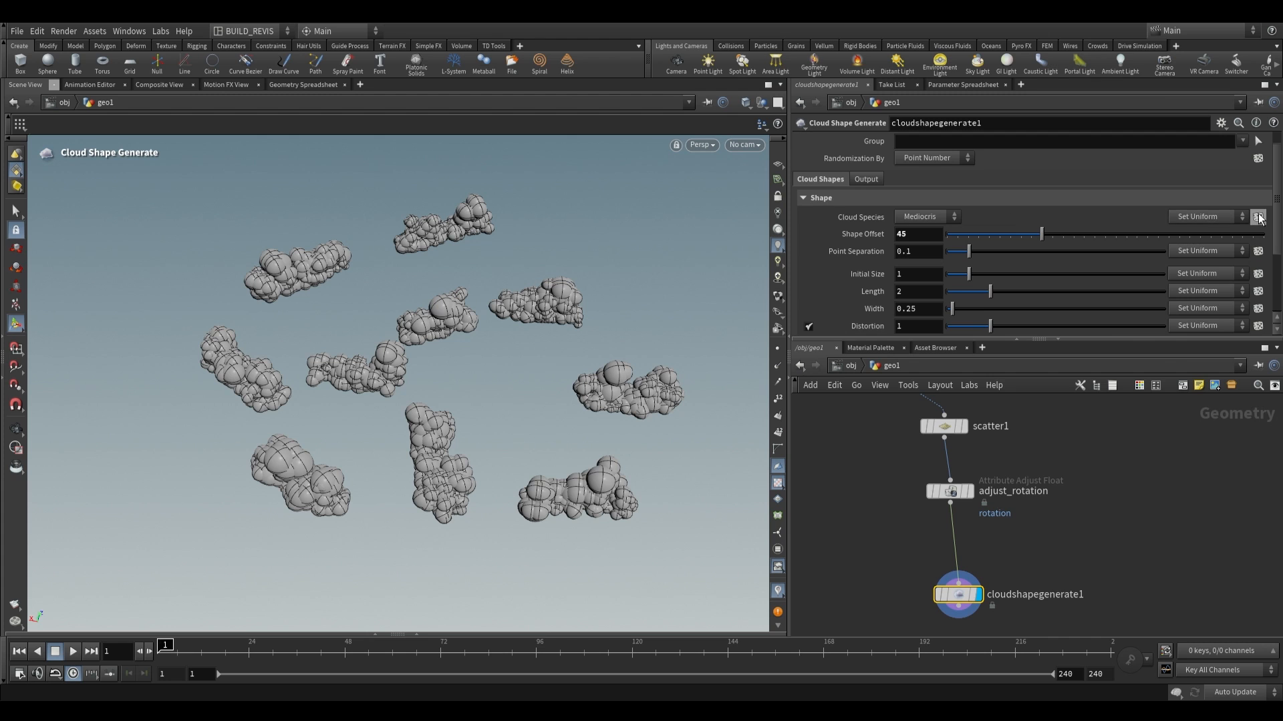
click(1259, 219)
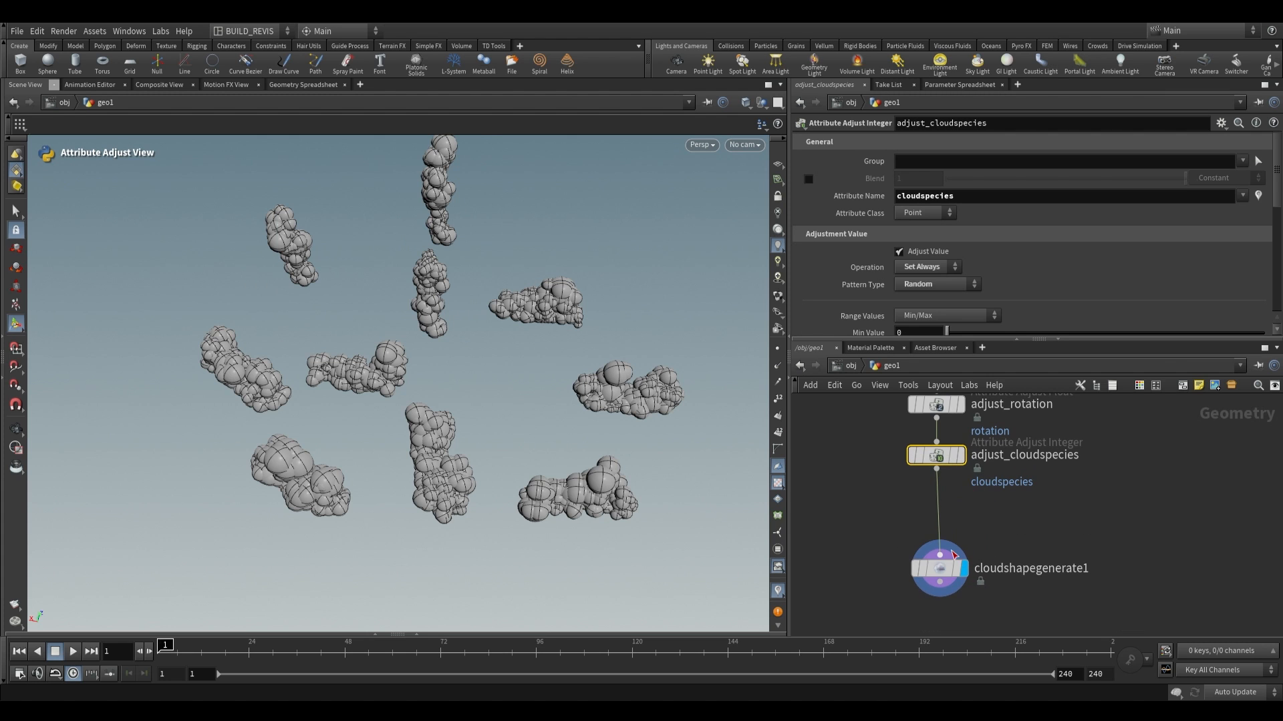
click(962, 491)
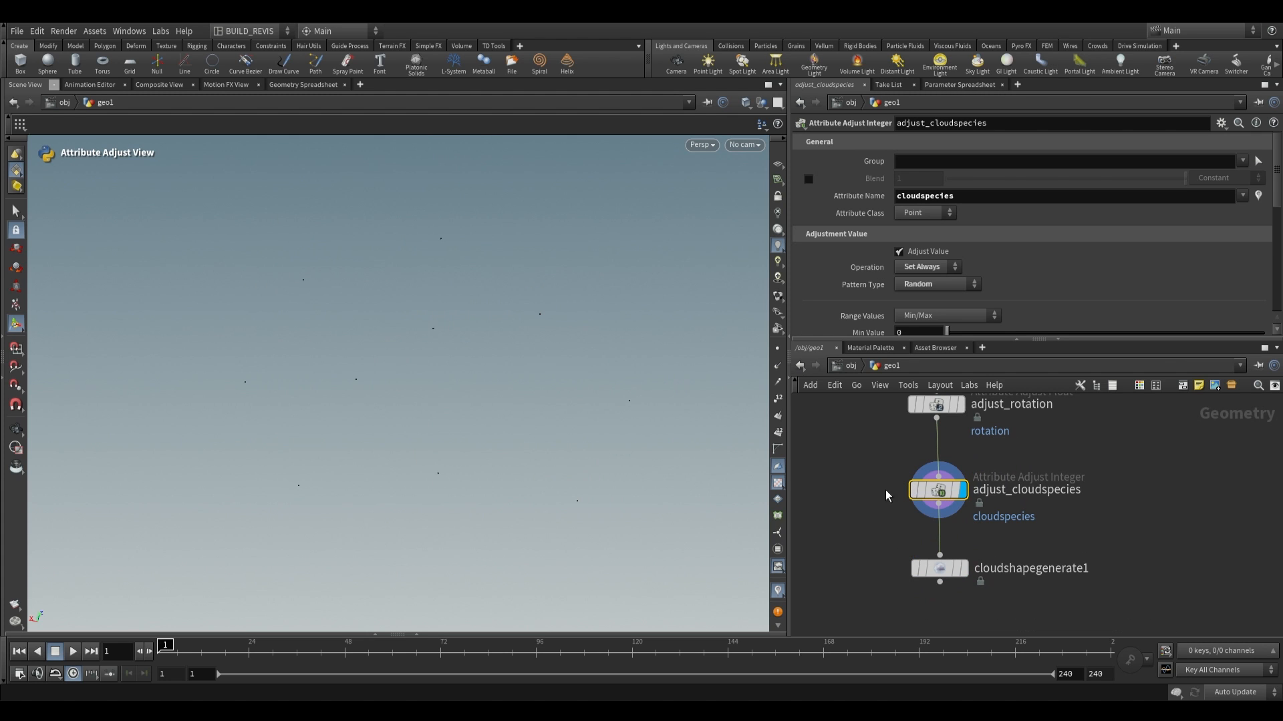
Inspect the points' cloudspecies values in the geometry spreadsheet and compare them with the species options of the displayed Cloud Shape Generate node.
click(303, 84)
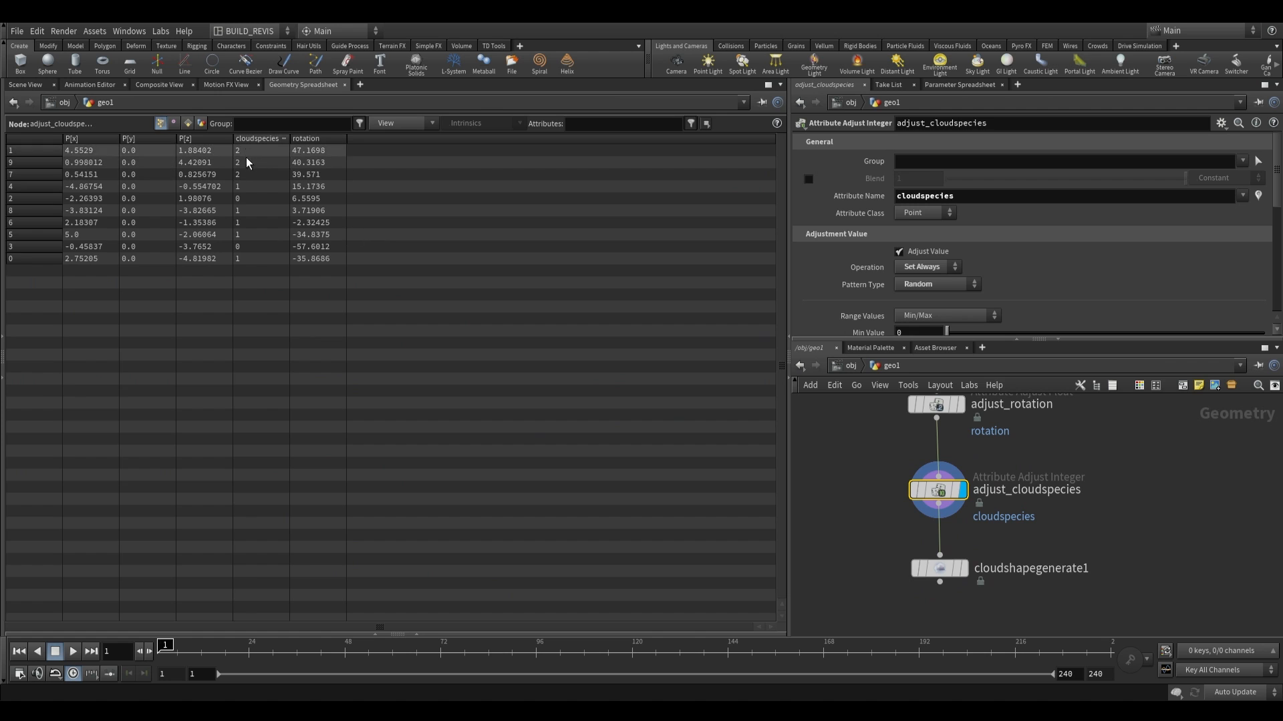
click(25, 84)
click(965, 569)
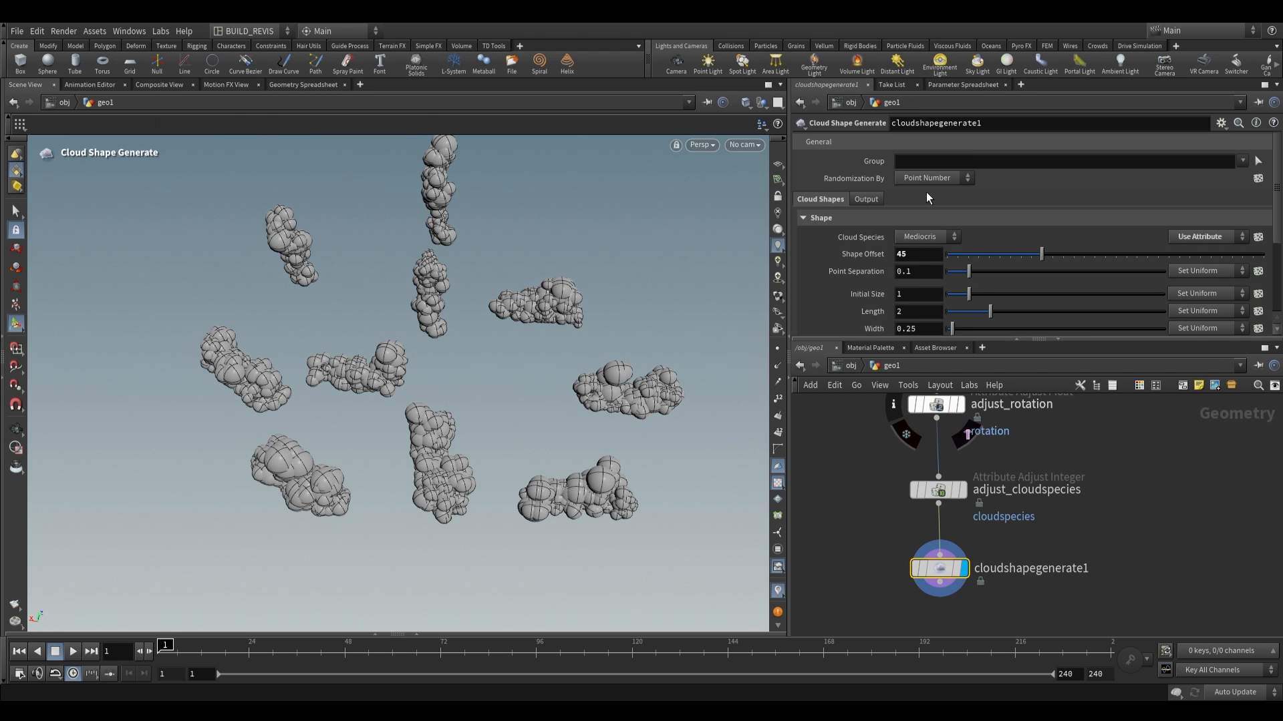
click(926, 238)
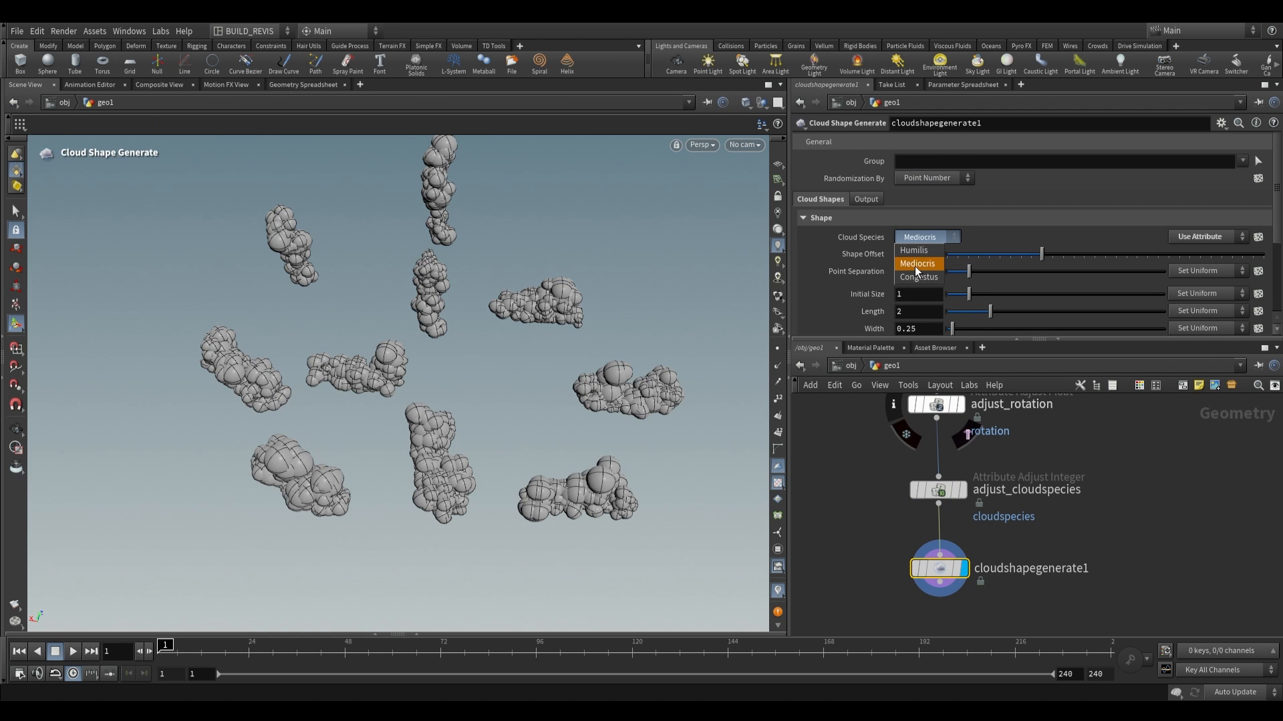
click(1078, 202)
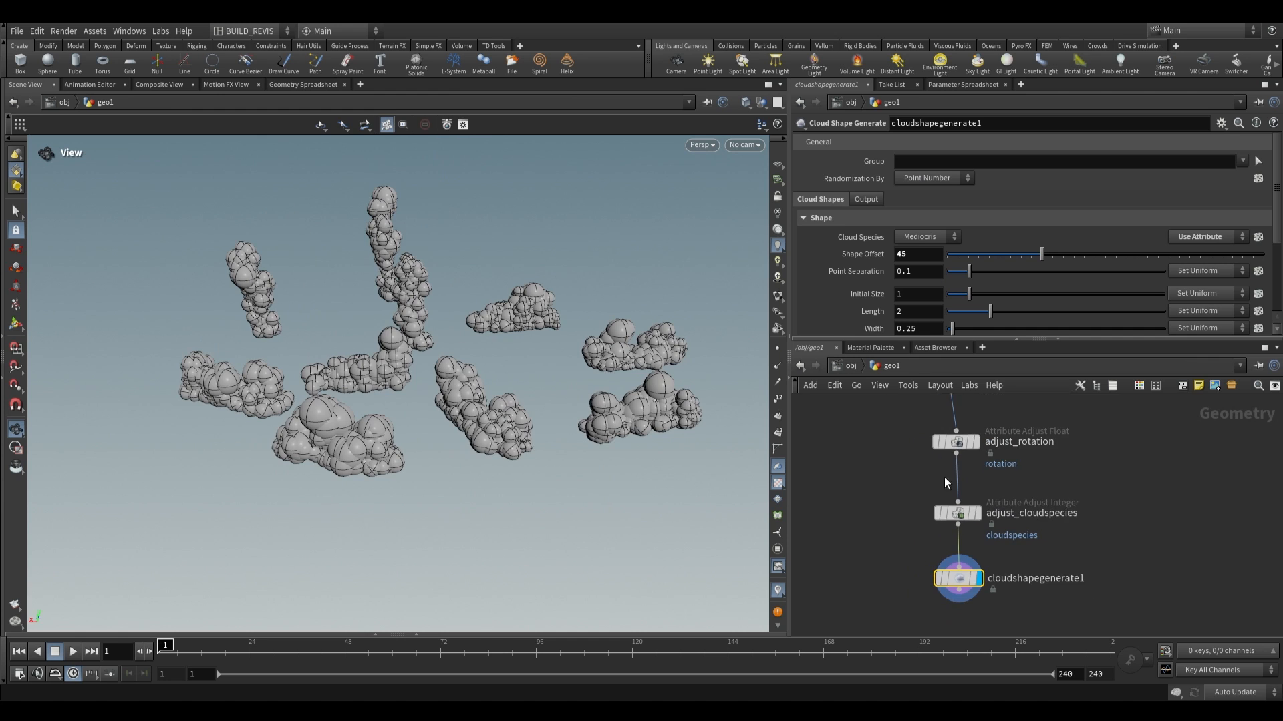
Insert an Attribute Wrangle node between adjust_cloudspecies and the Cloud Shape Generate node.
scroll(1020, 517, up, 1)
key(Tab)
click(1163, 379)
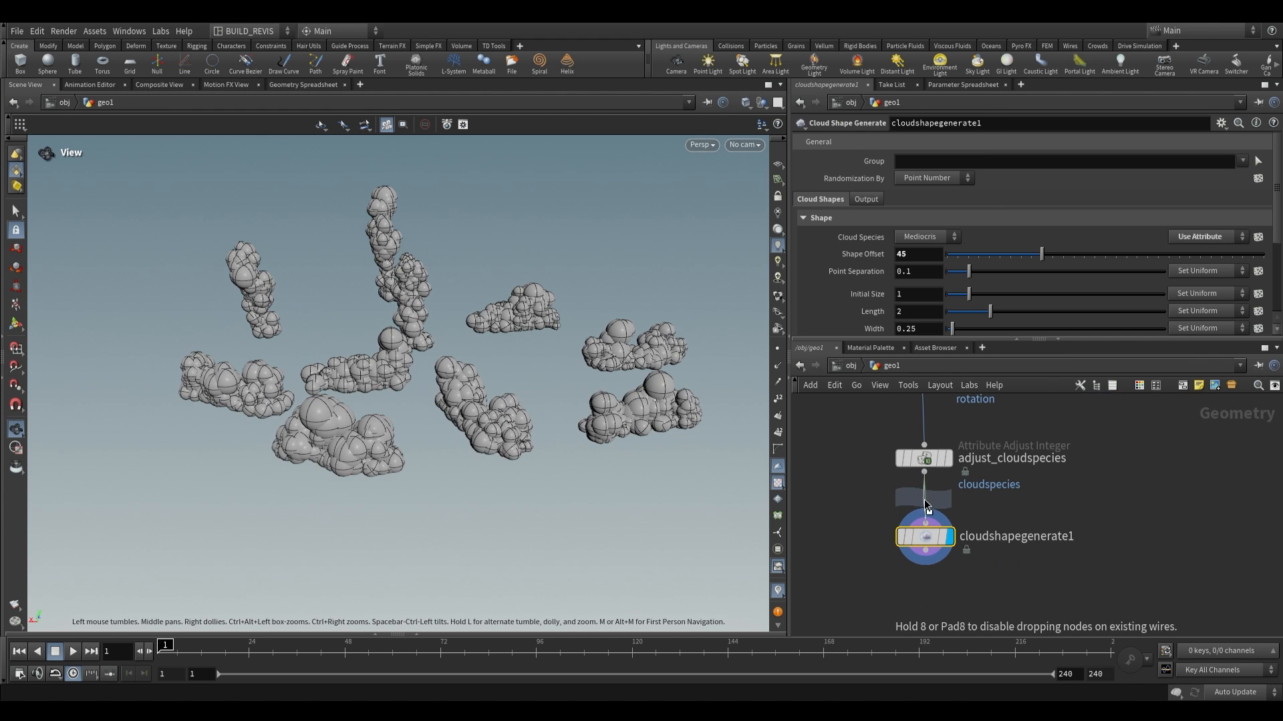
click(929, 498)
click(952, 500)
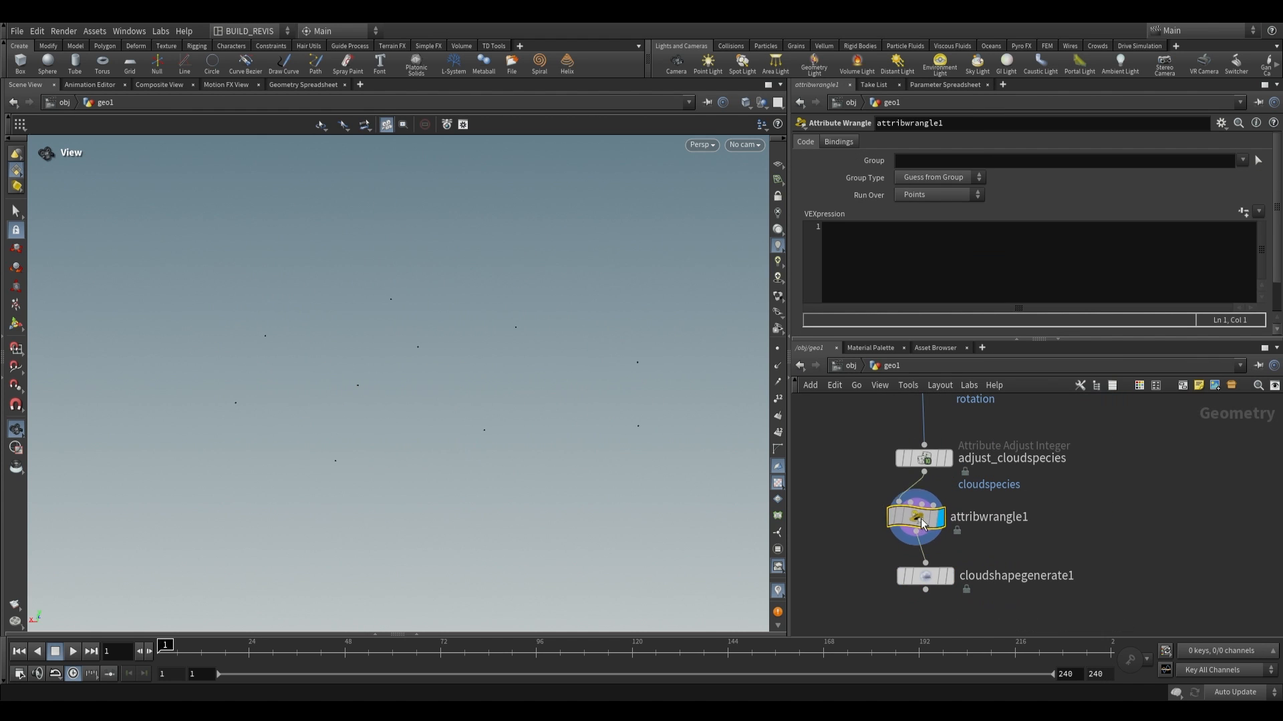
click(928, 246)
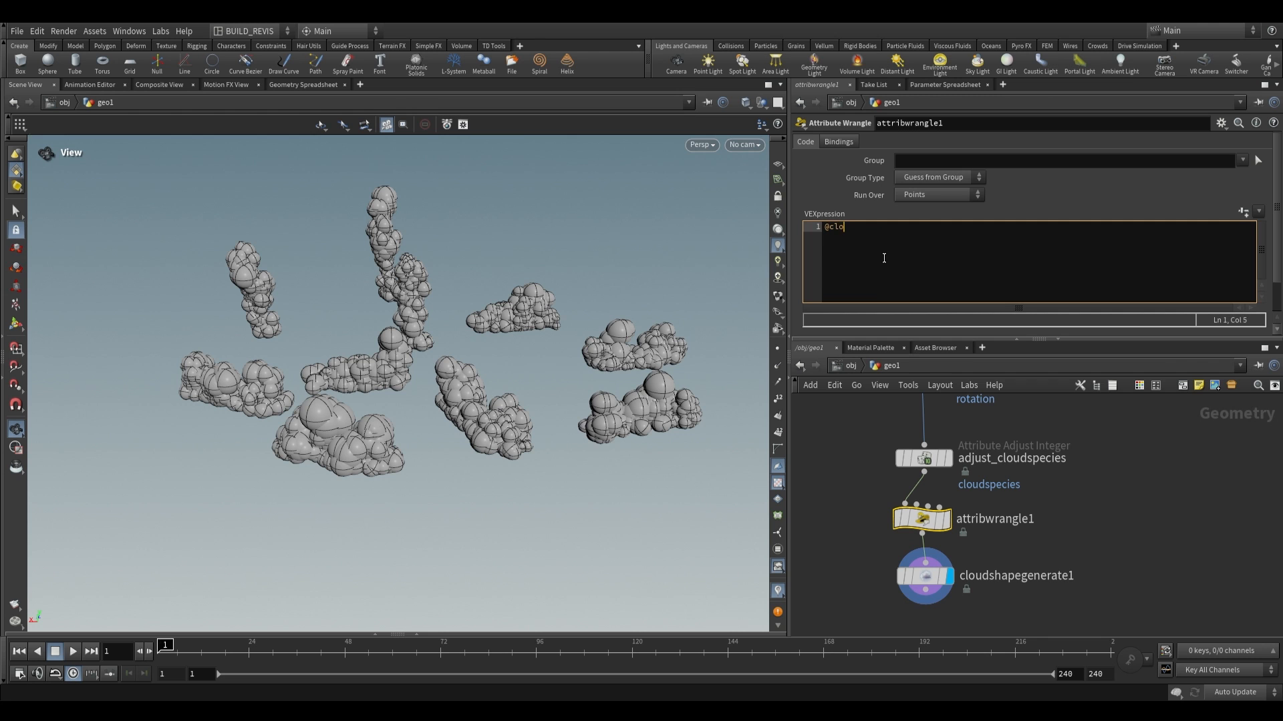
text(@cloudspecies = 2;)
click(1174, 557)
mouse_move(438, 328)
mouse_down()
mouse_move(477, 443)
mouse_move(373, 290)
mouse_move(415, 326)
mouse_up()
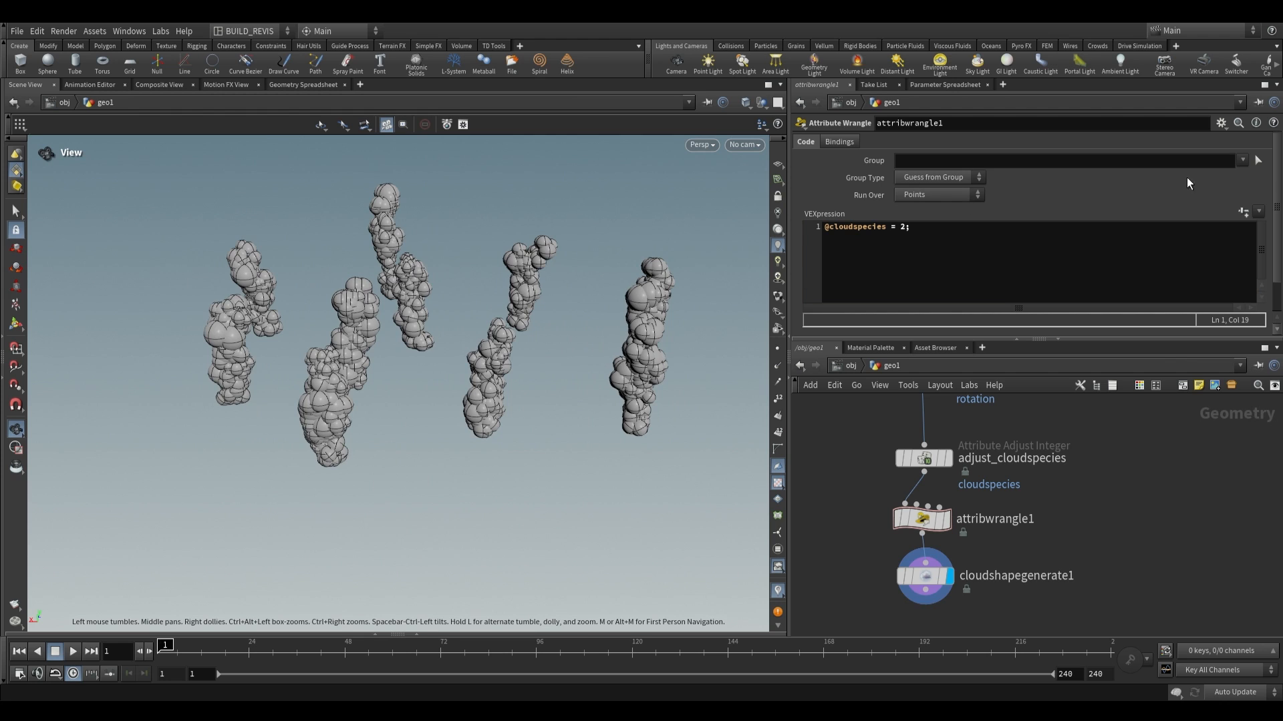
Restrict the wrangle to the point group 2-4 7-8 by selecting those points in the scene.
click(1258, 161)
drag(438, 547, 684, 178)
key(Return)
key(Escape)
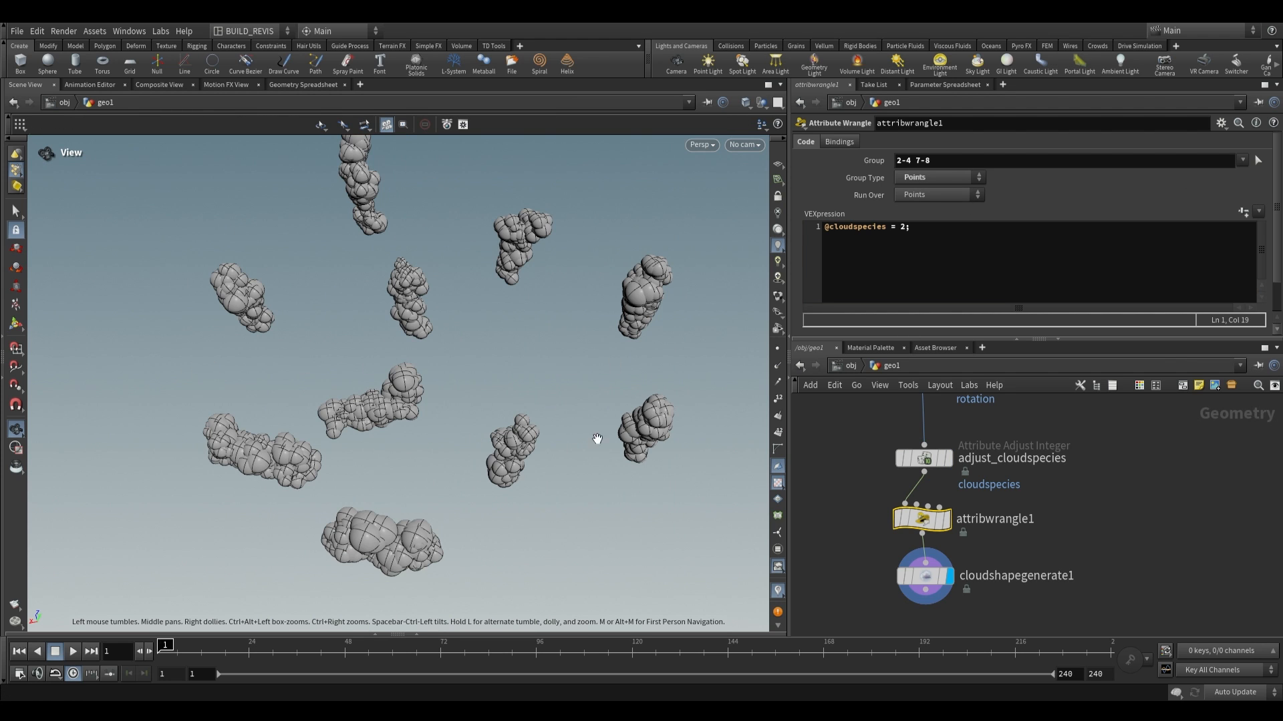
Bypass the adjust_cloudspecies node so only the wrangle sets the species, and view the clouds from several angles.
click(900, 458)
drag(426, 366, 397, 314)
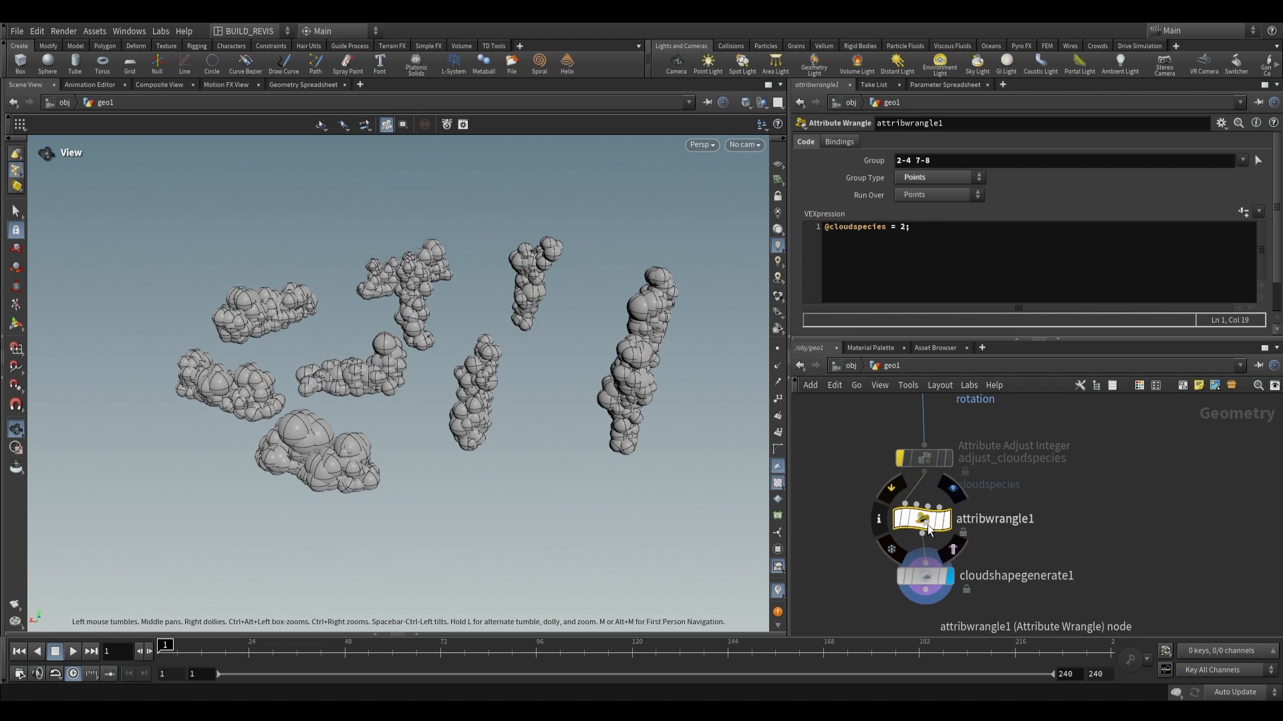
scroll(927, 524, down, 1)
drag(926, 468, 919, 452)
drag(443, 367, 448, 338)
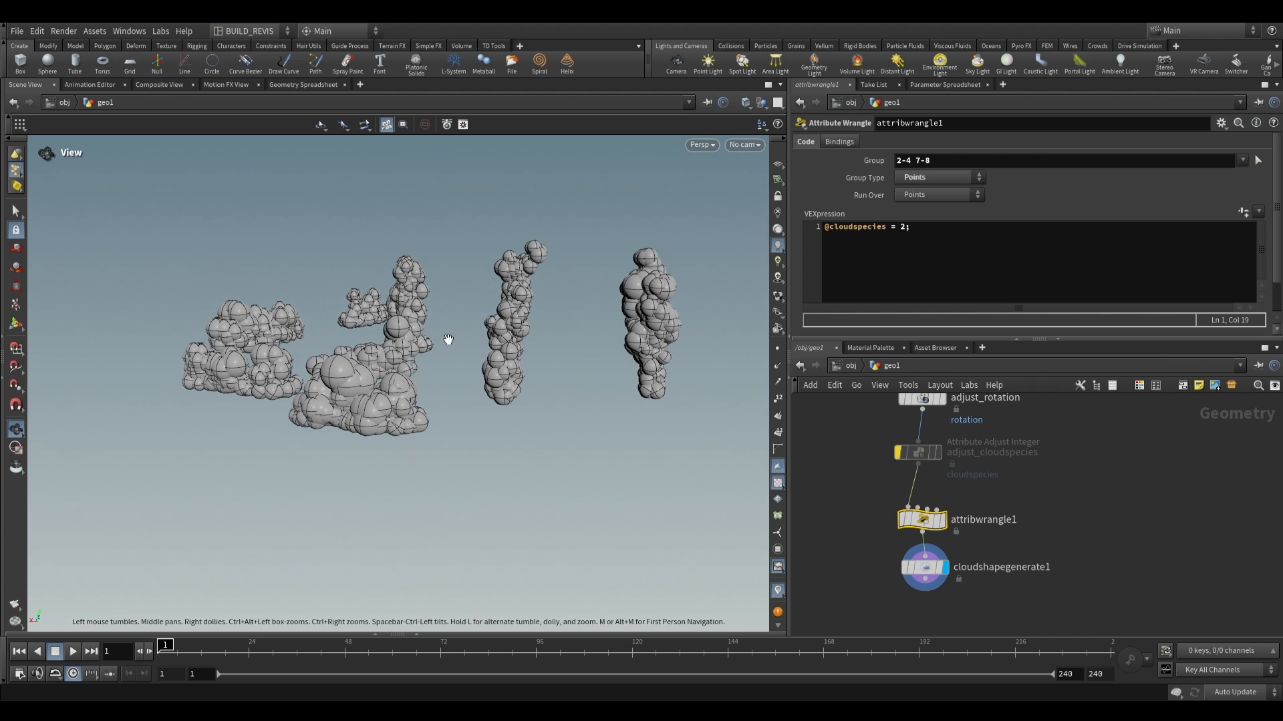
Delete all nodes upstream of the Cloud Shape Generate node and frame the single remaining cloud.
click(925, 567)
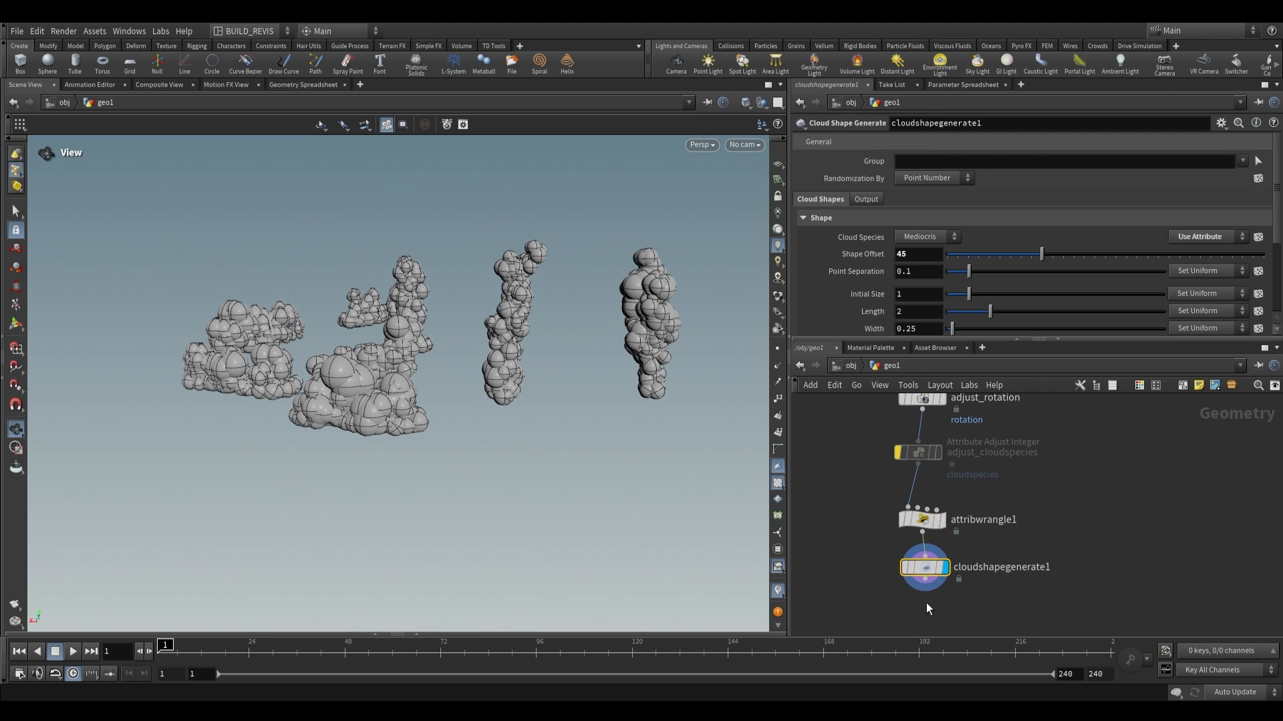
scroll(987, 531, down, 3)
drag(932, 587, 1059, 418)
key(Delete)
drag(961, 603, 970, 476)
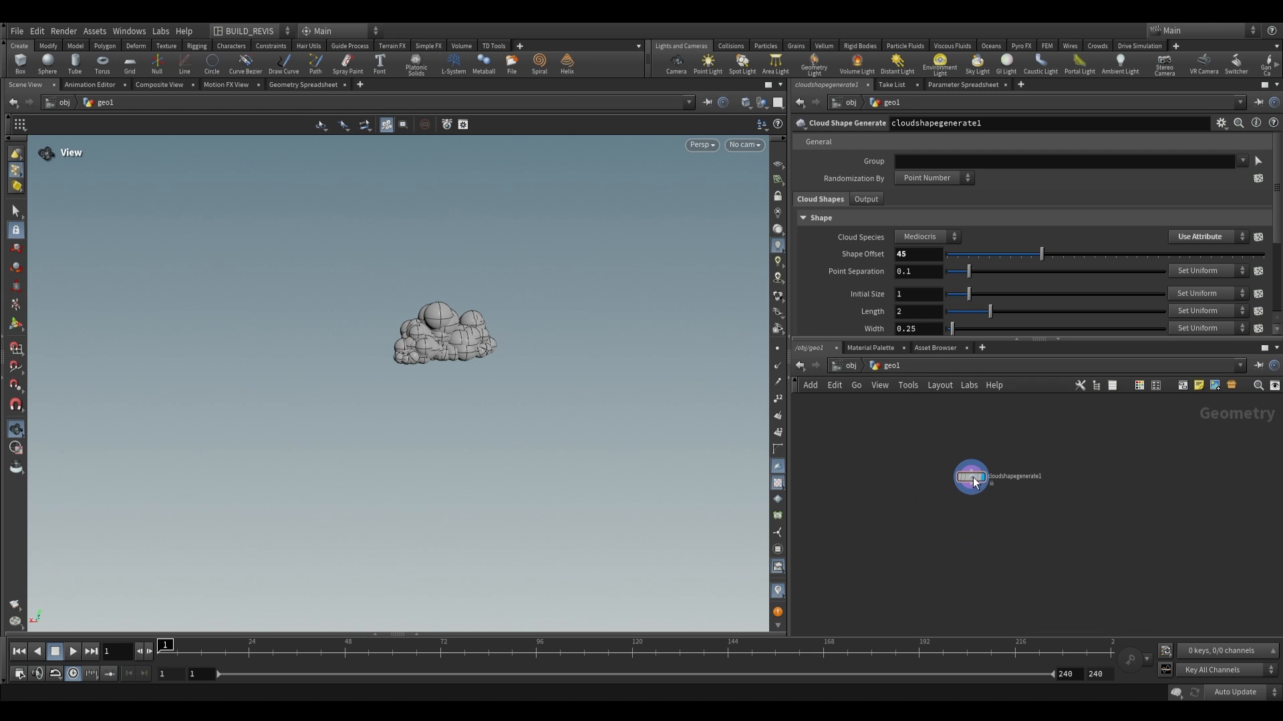
key(f)
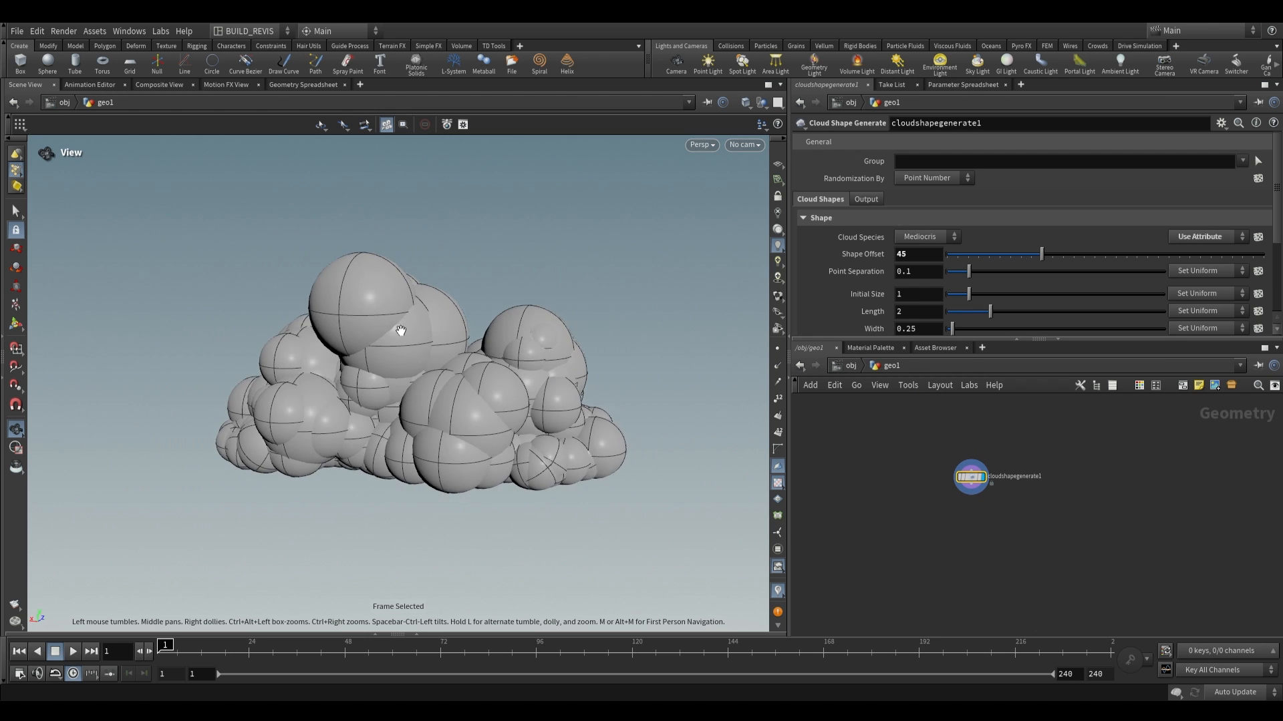
Set the cloud's Shape Offset to 68 and its output Fuse Distance to 0.34.
drag(1048, 252, 1090, 245)
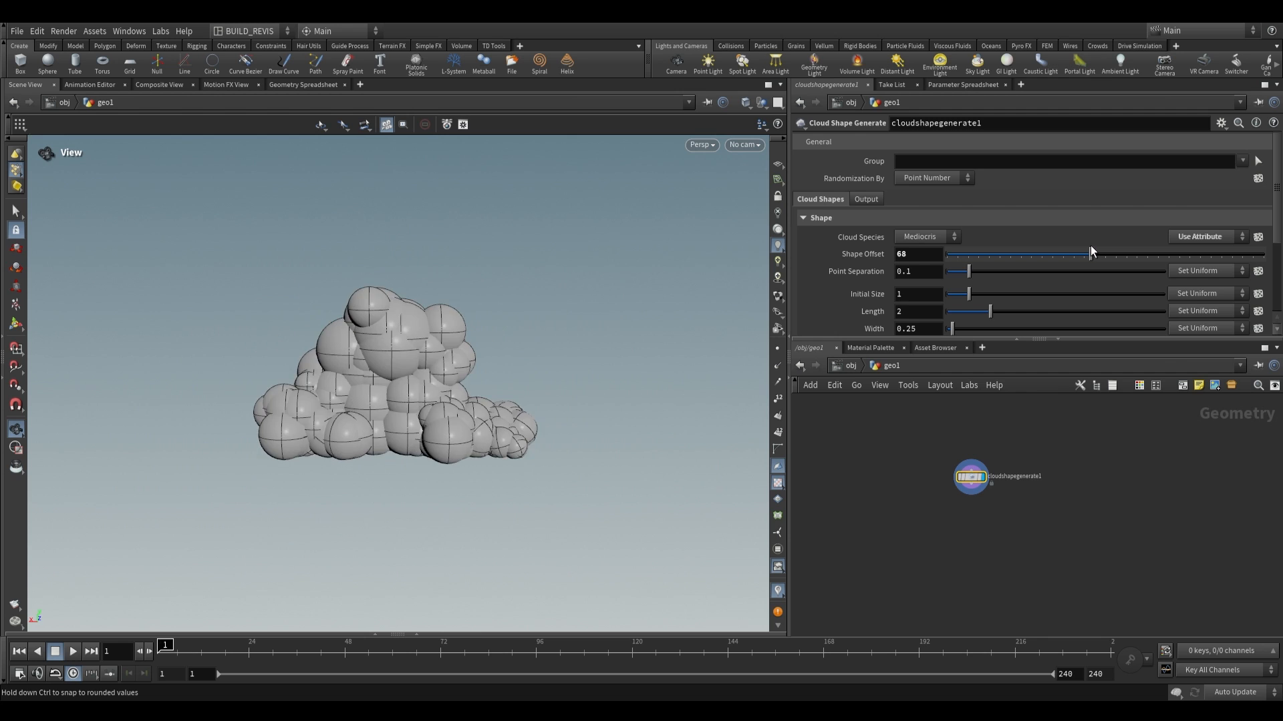
click(866, 199)
scroll(437, 354, up, 2)
drag(436, 353, 405, 378)
scroll(967, 520, up, 3)
middle_drag(454, 346, 459, 341)
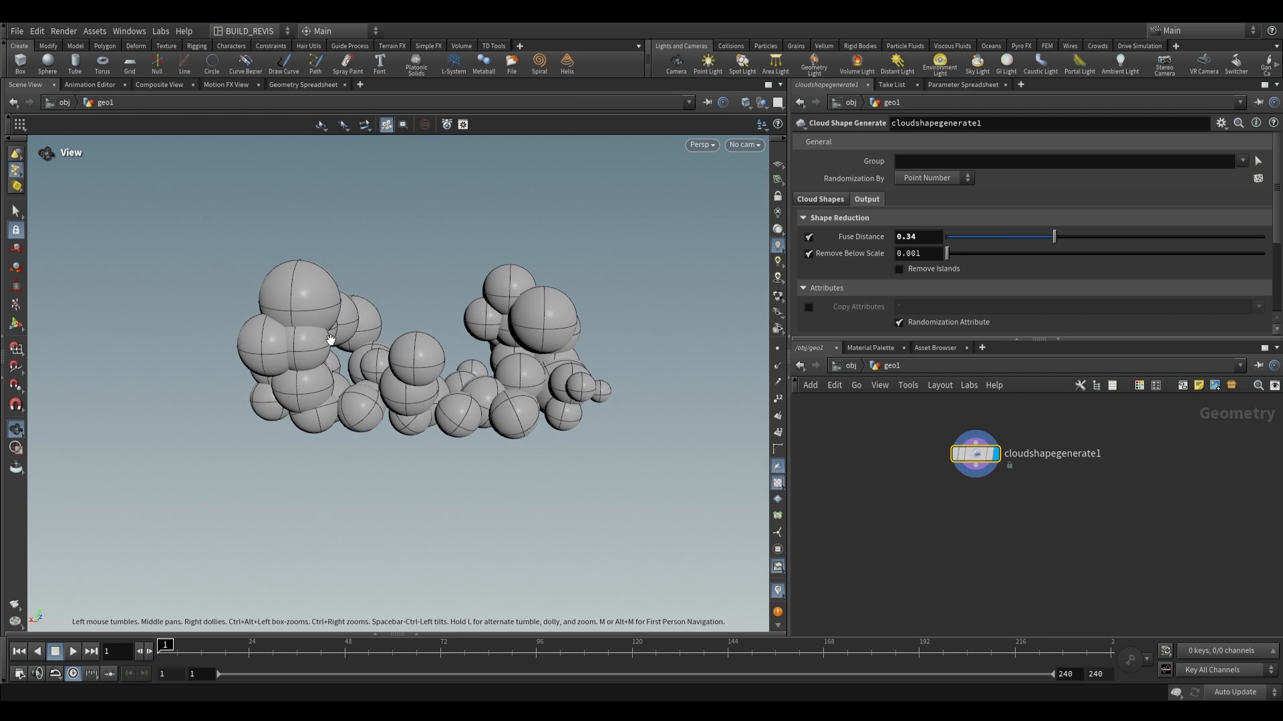
middle_click(965, 460)
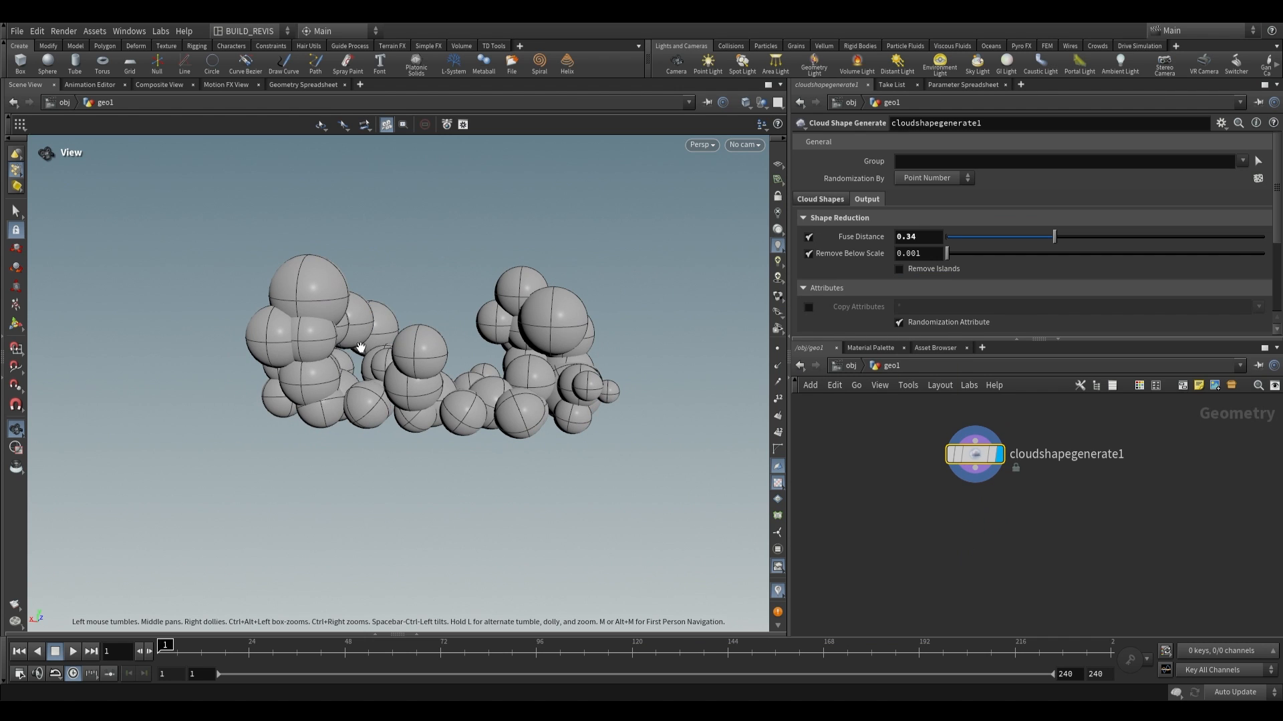
Add a Cloud Shape Replicate node after the Cloud Shape Generate node, connect it and display its result.
click(920, 551)
key(Tab)
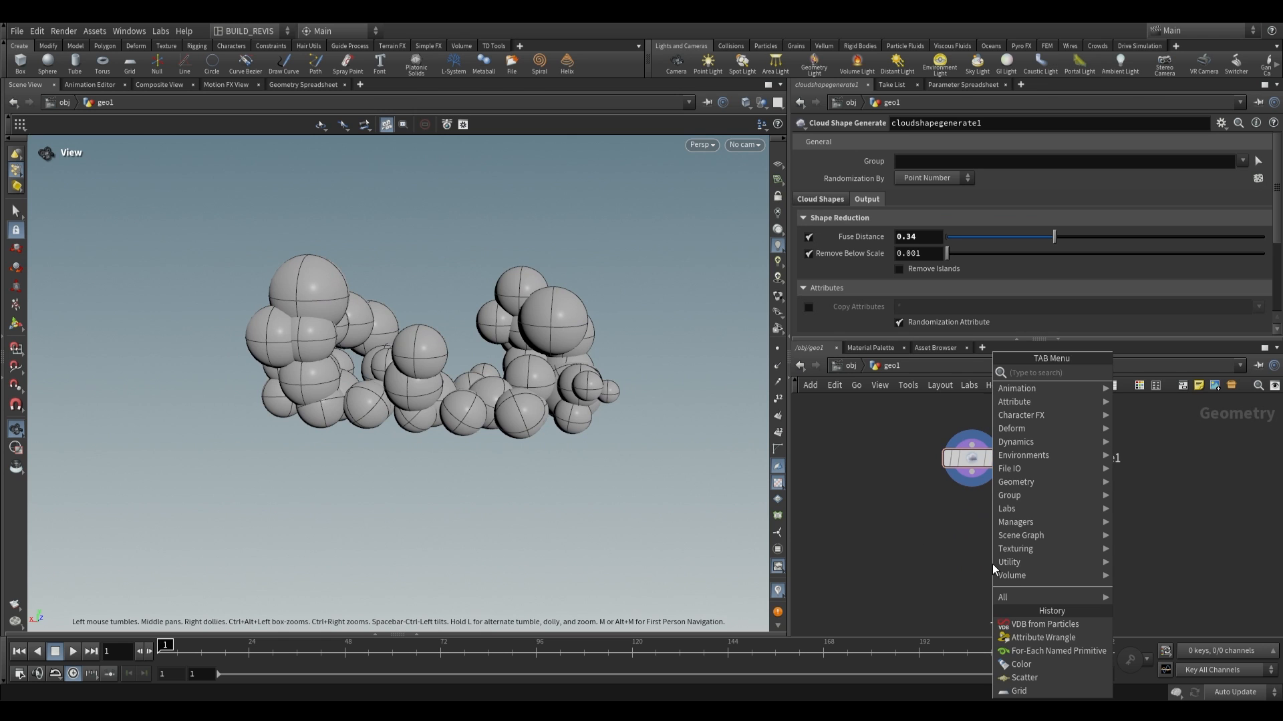
text(replica)
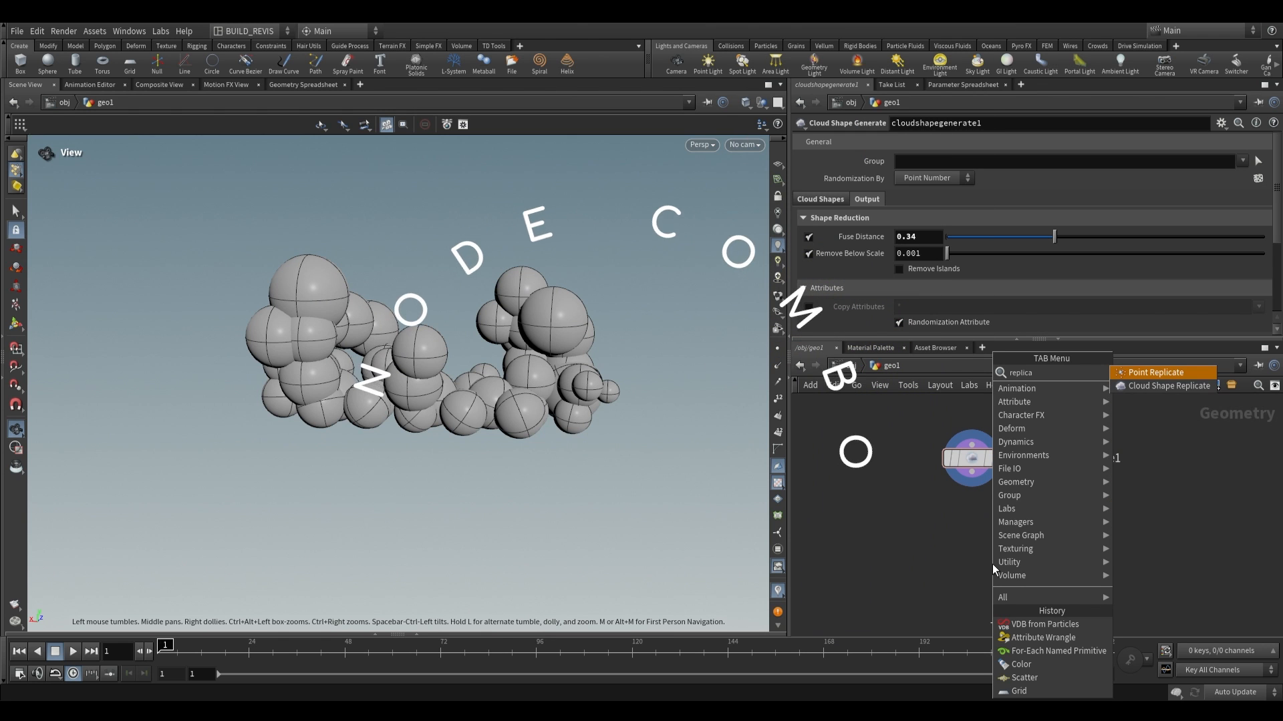
key(Down)
key(Return)
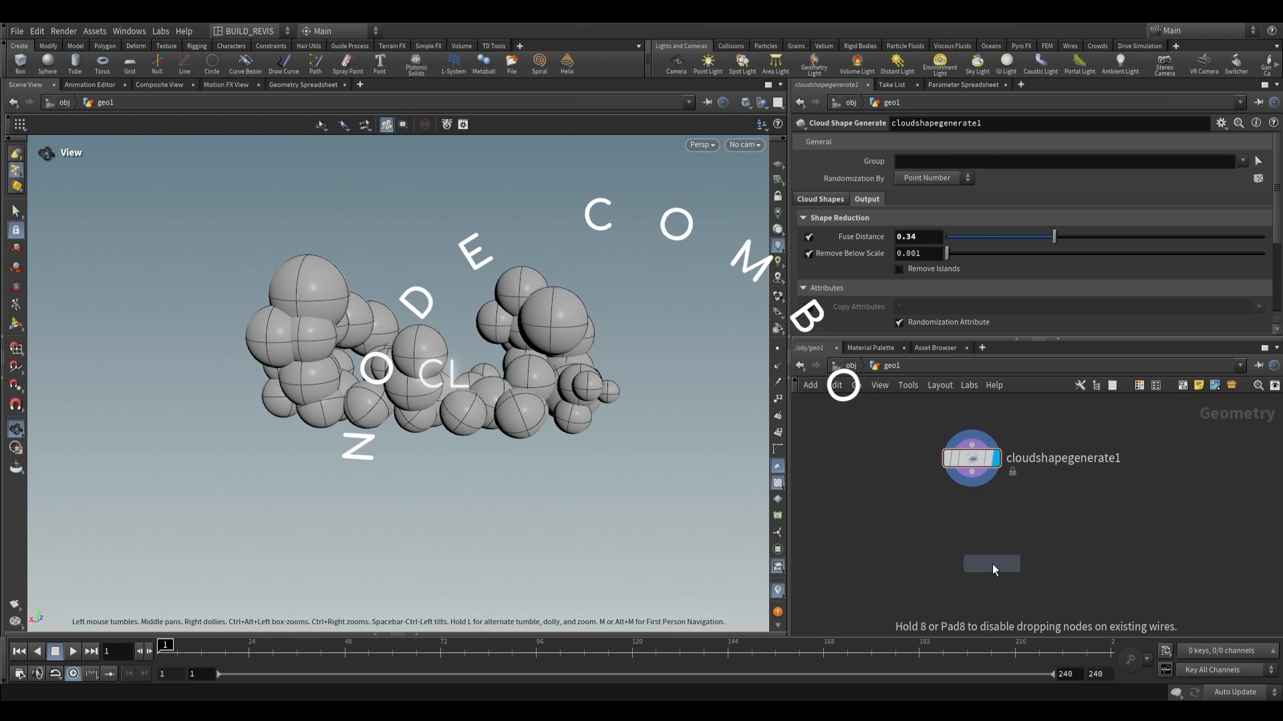
click(970, 554)
click(971, 472)
click(969, 544)
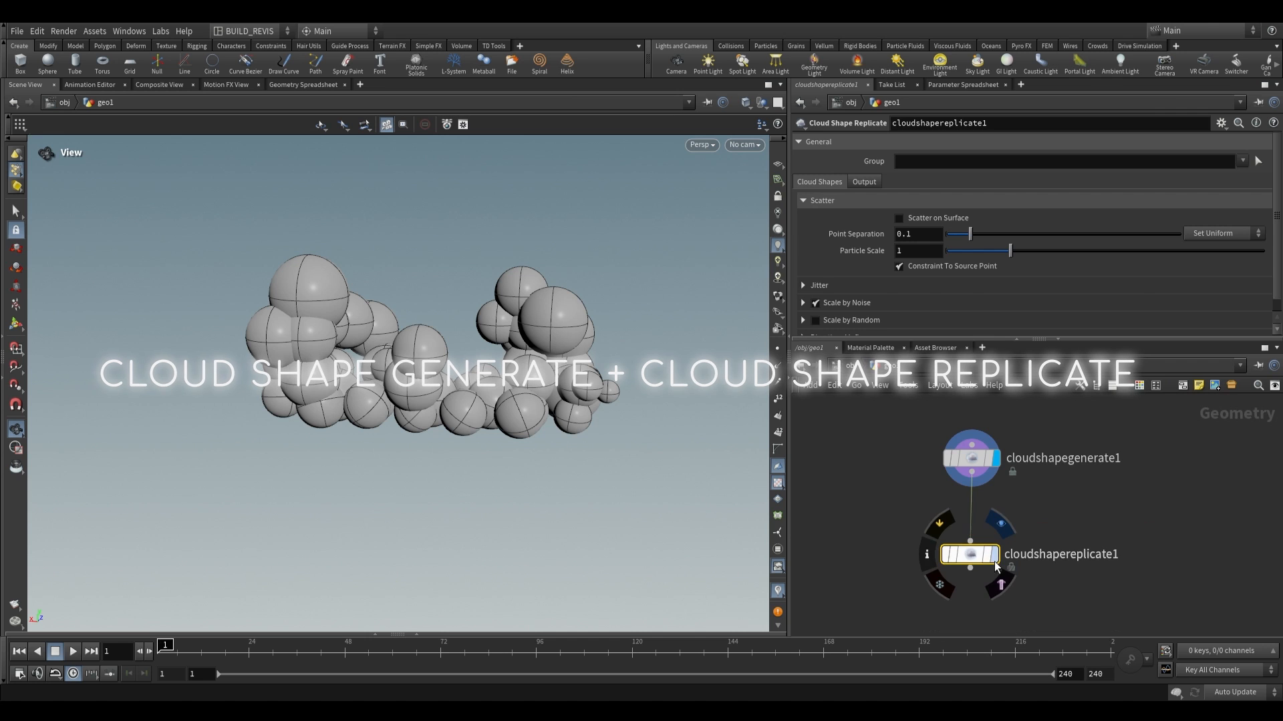
key(r)
drag(518, 334, 367, 315)
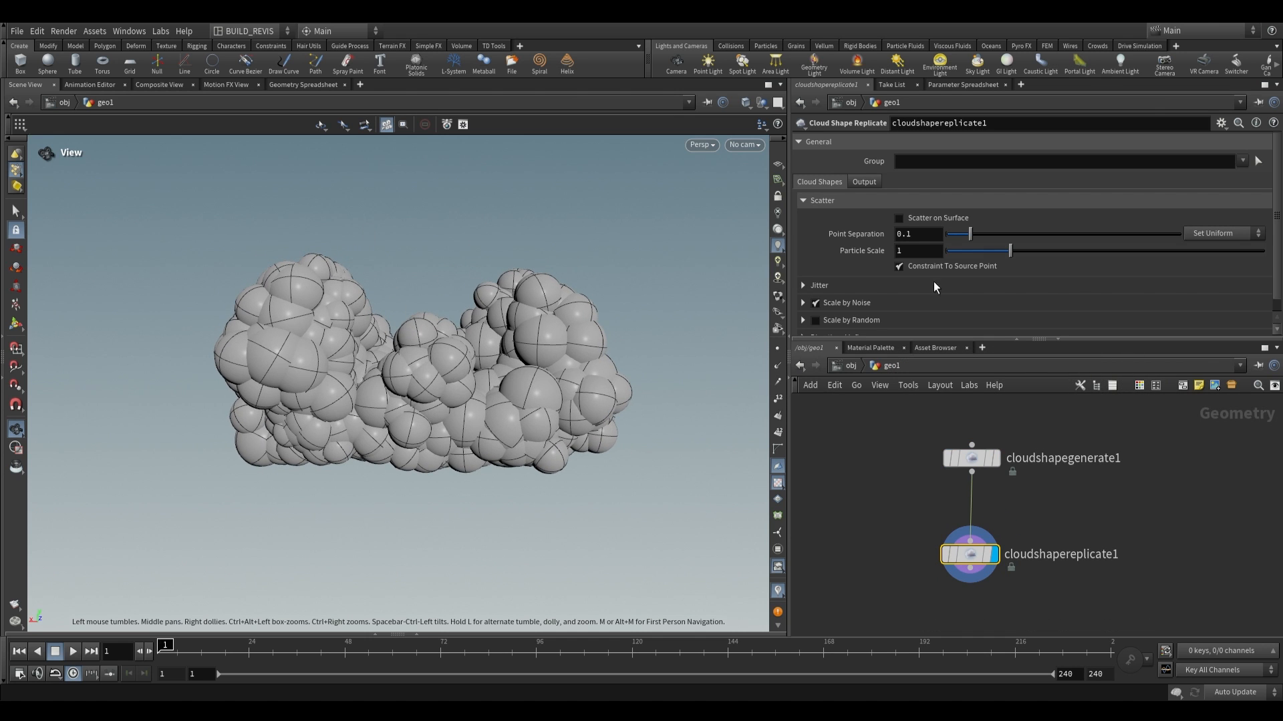
Set the replicate node's Particle Scale to 0.56 and keep the input geometry in its output.
drag(1004, 250, 982, 248)
click(866, 182)
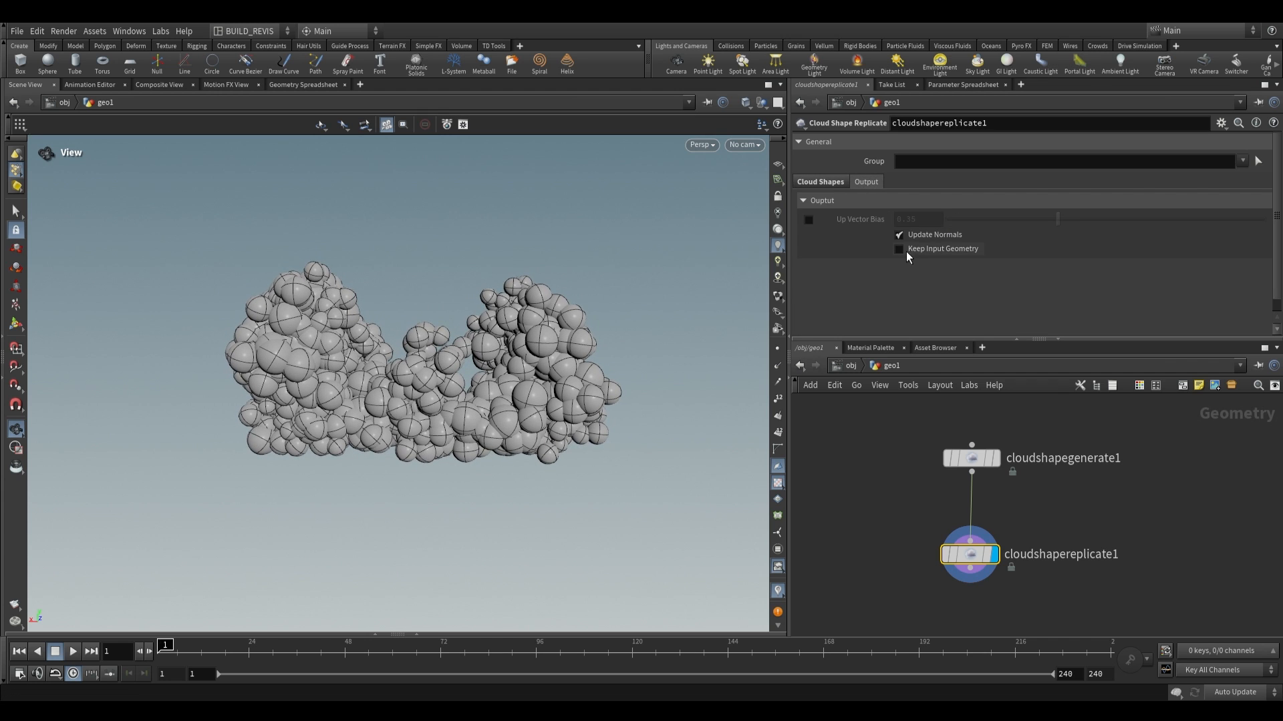
click(899, 249)
Turn on Align Along Direction and tune Point Separation to 0.069, Particle Scale to 0.72, and noise Scale Min 1.46 and Max 2.17.
click(830, 182)
scroll(901, 274, down, 2)
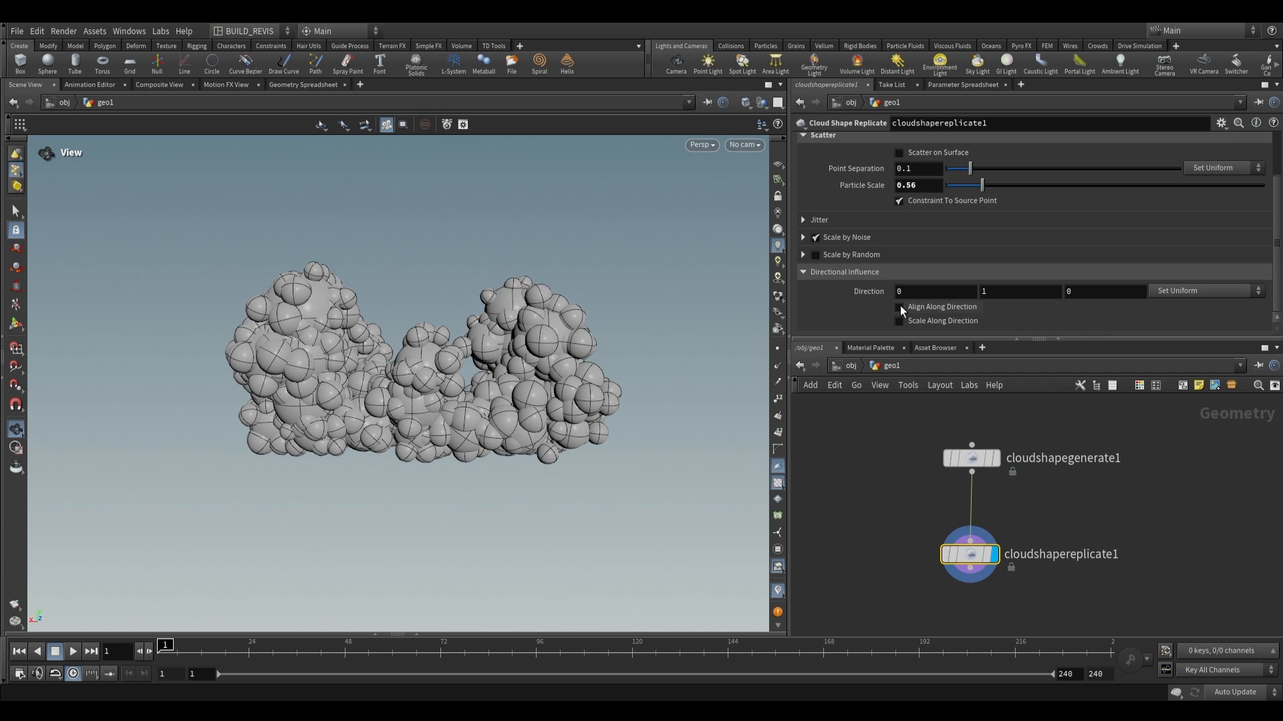
click(900, 306)
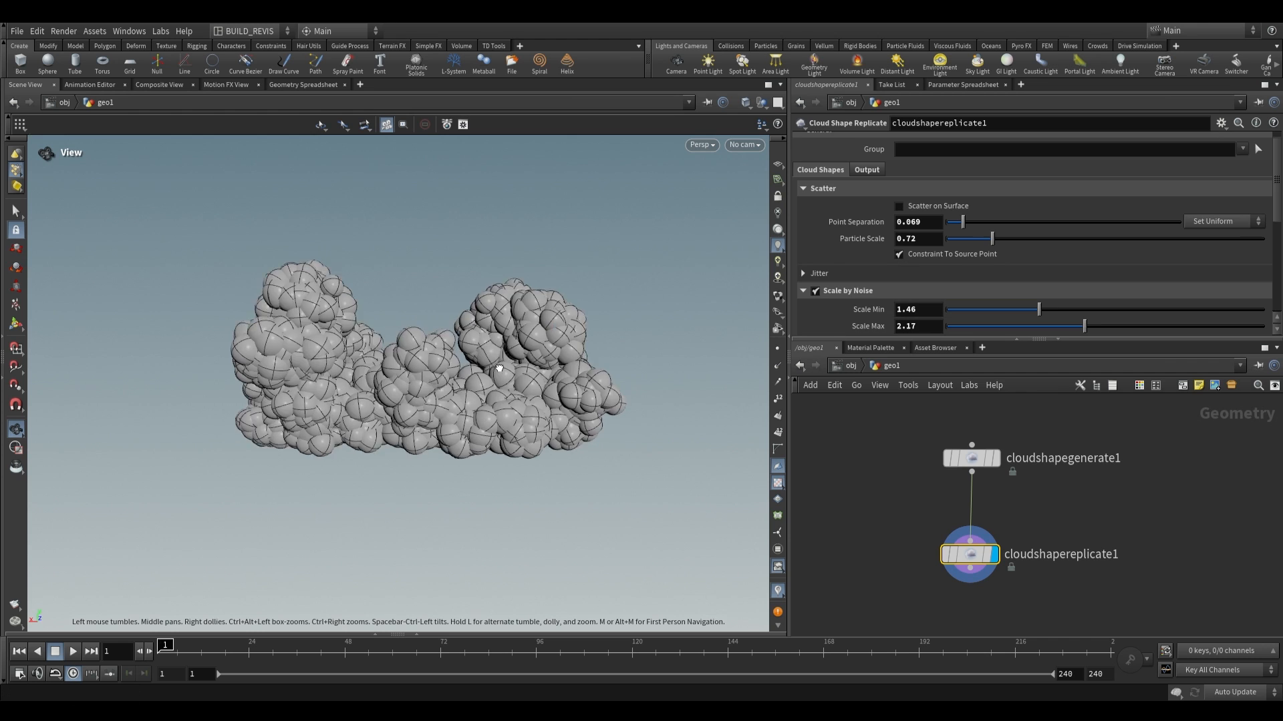
click(996, 464)
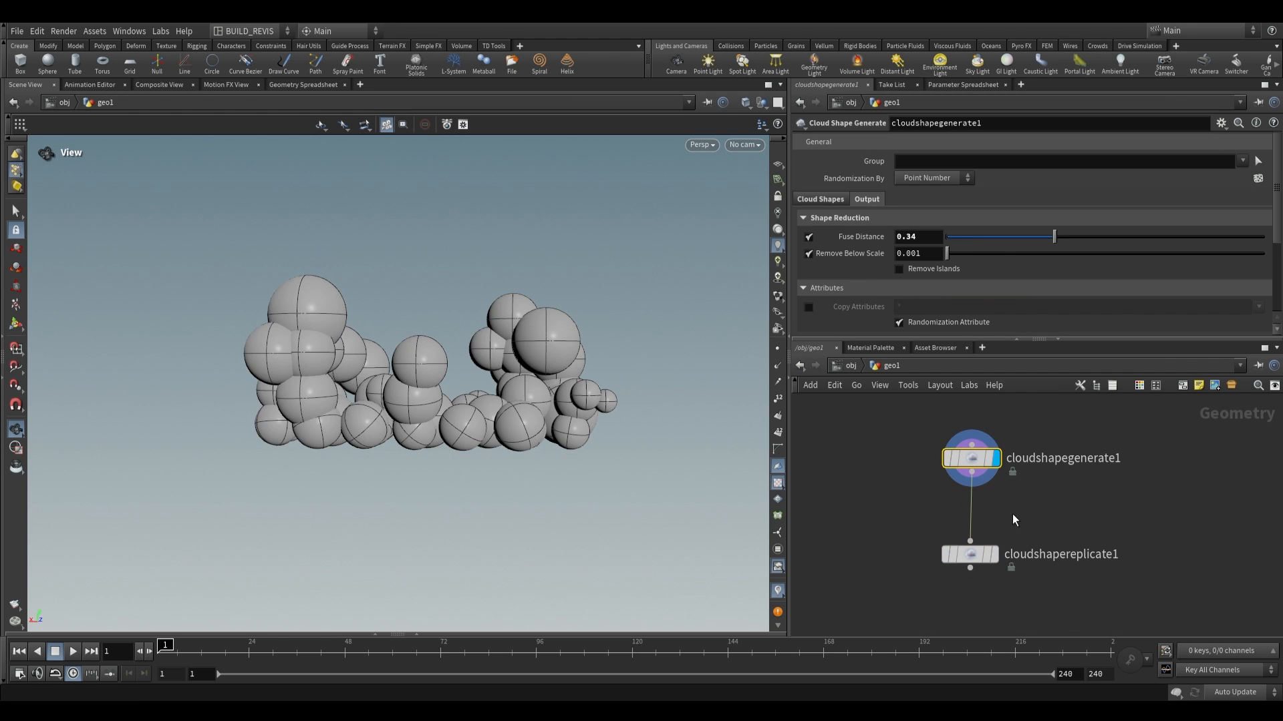
click(1000, 558)
Add a VDB from Particles node below the Cloud Shape Replicate node and display its result.
drag(972, 533, 973, 501)
key(Tab)
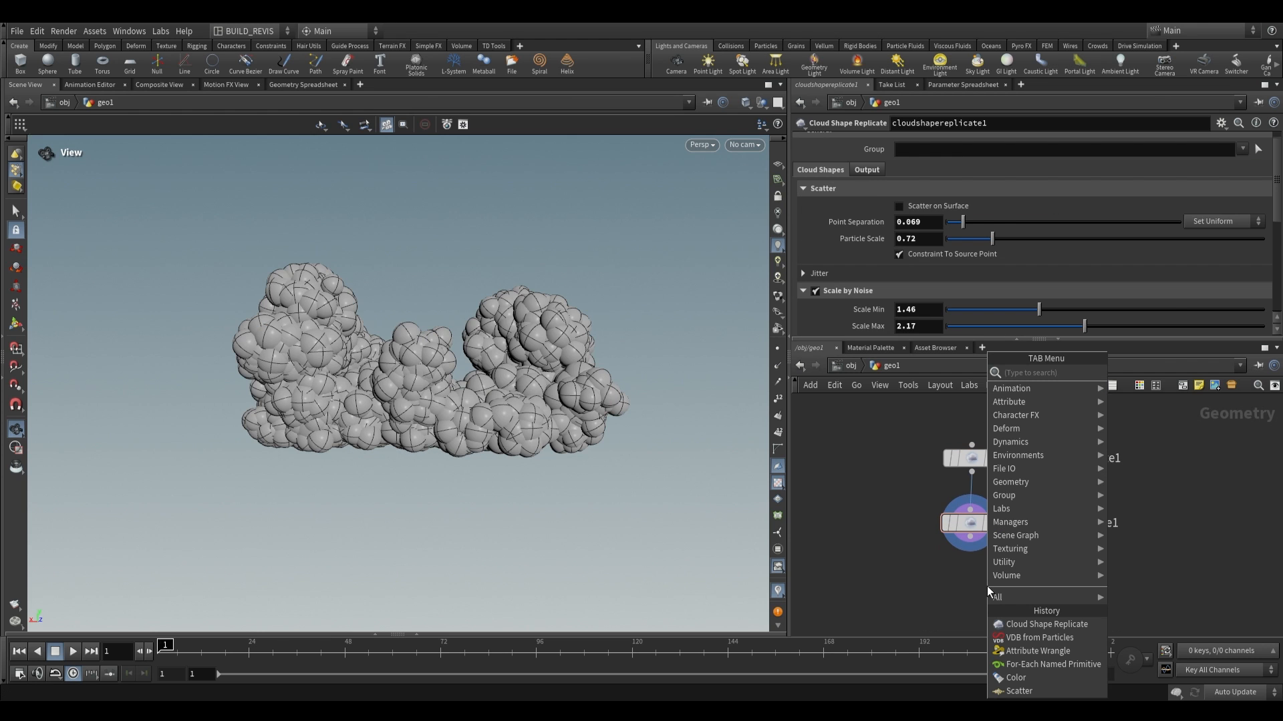
text(vdbfromp)
key(Return)
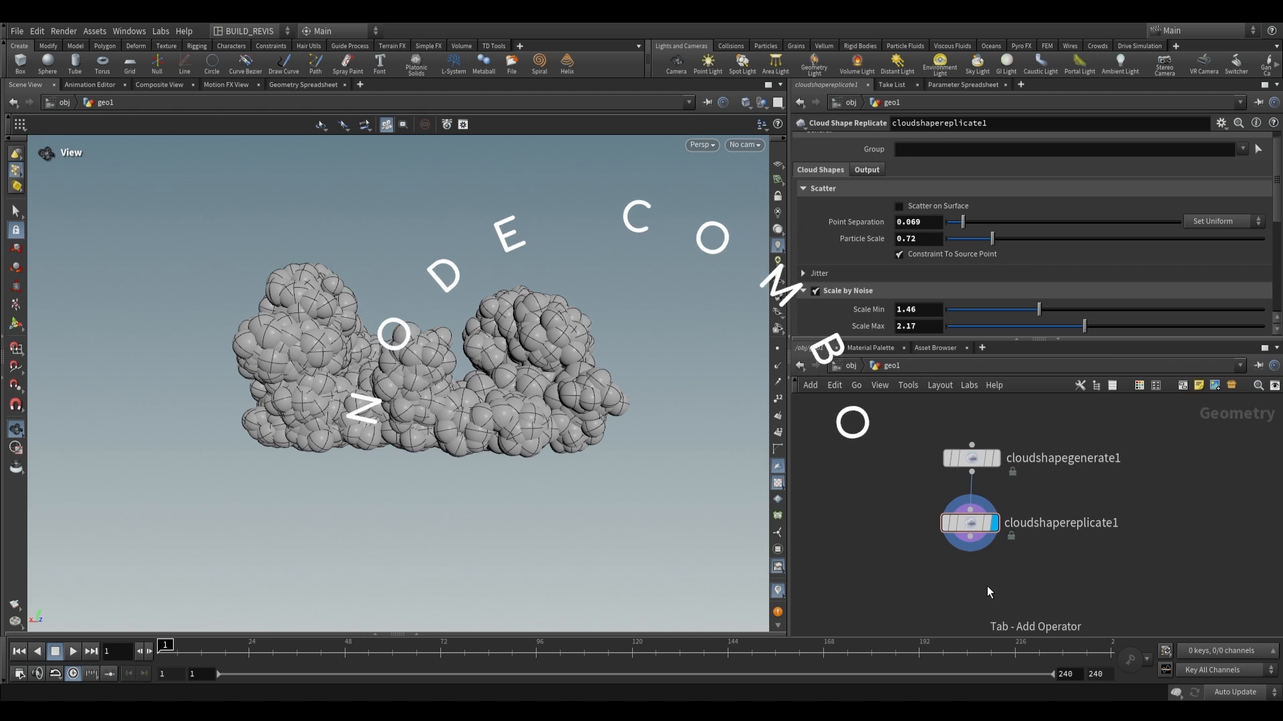
click(982, 598)
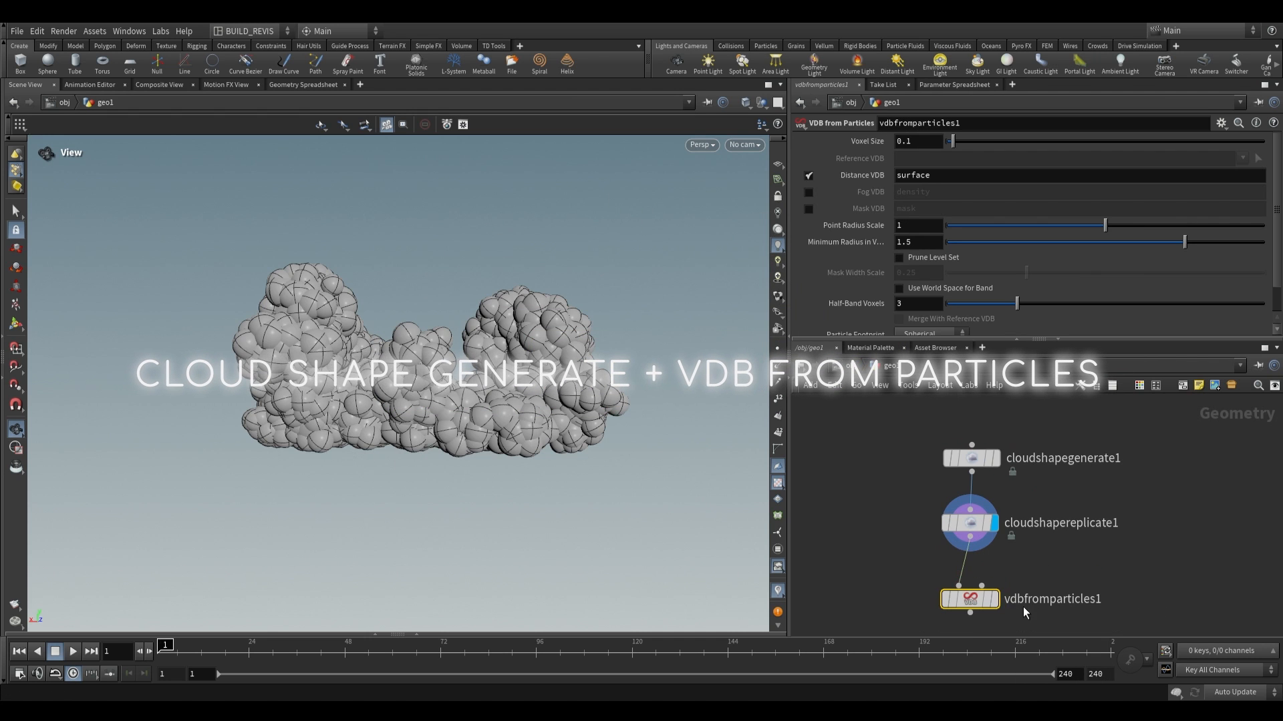
click(995, 599)
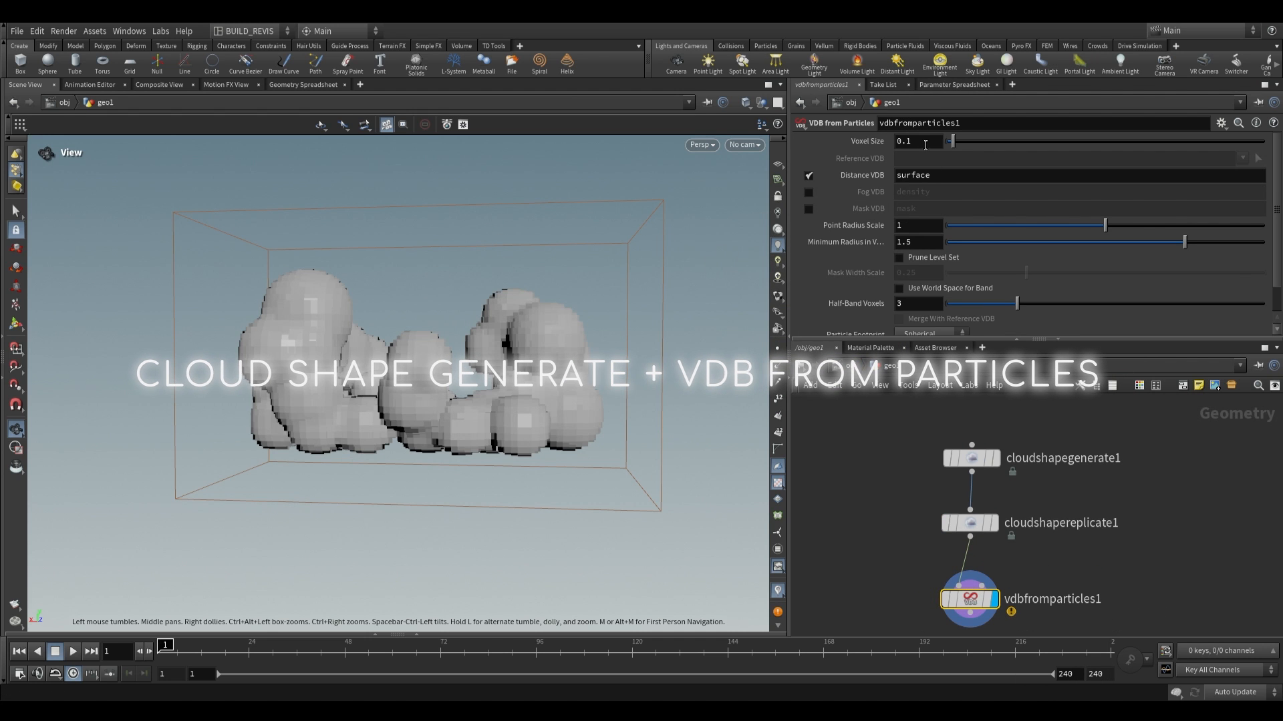
Set the VDB from Particles Voxel Size to 0.01 and output a Fog VDB instead of the Distance VDB.
drag(914, 141, 885, 139)
text(0.0)
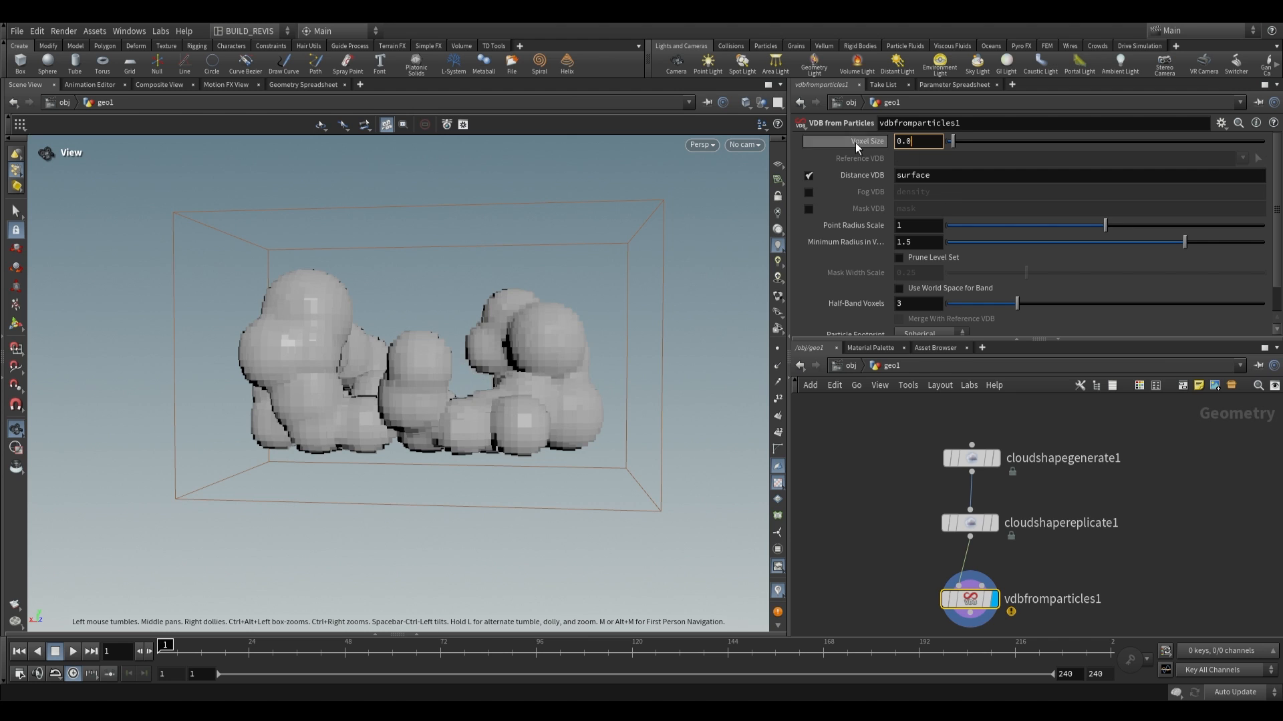
text(1)
key(Return)
click(808, 175)
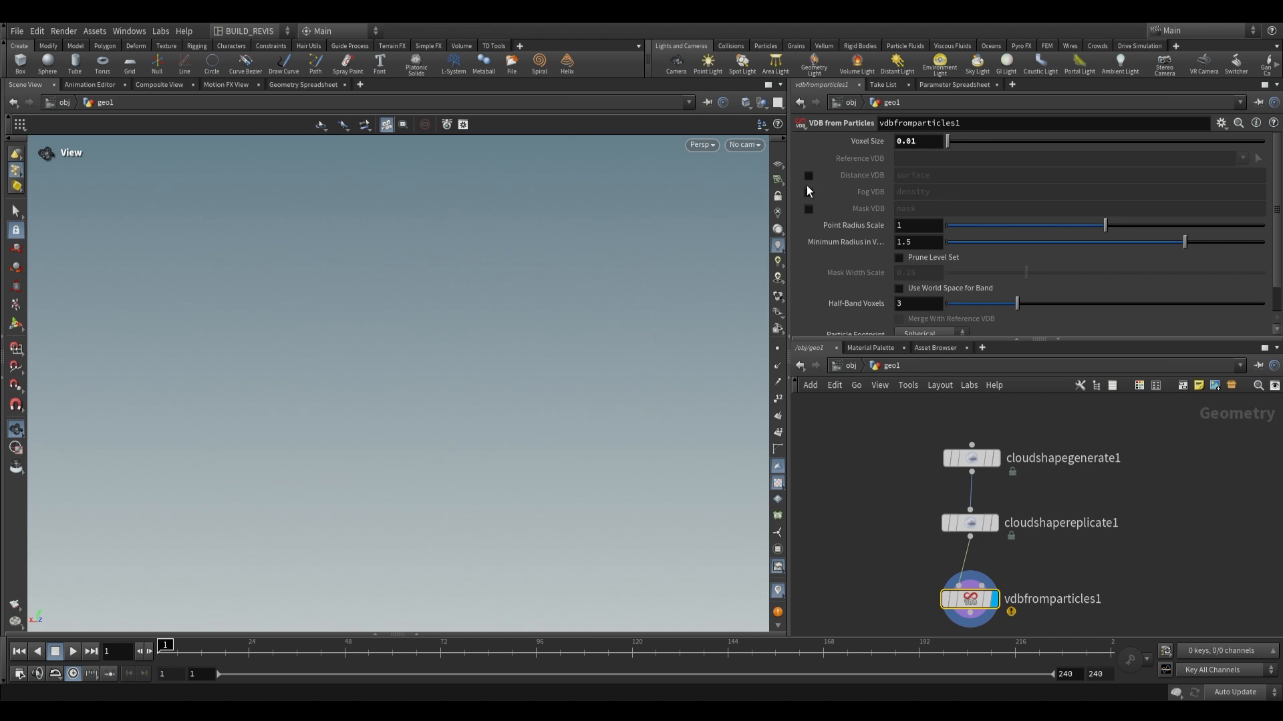
click(809, 192)
drag(455, 415, 447, 384)
Add a Cloud Billowy Noise node below VDB from Particles, connect it and display its result.
middle_drag(1064, 620, 1049, 510)
scroll(1049, 511, down, 1)
scroll(1046, 536, down, 1)
key(Tab)
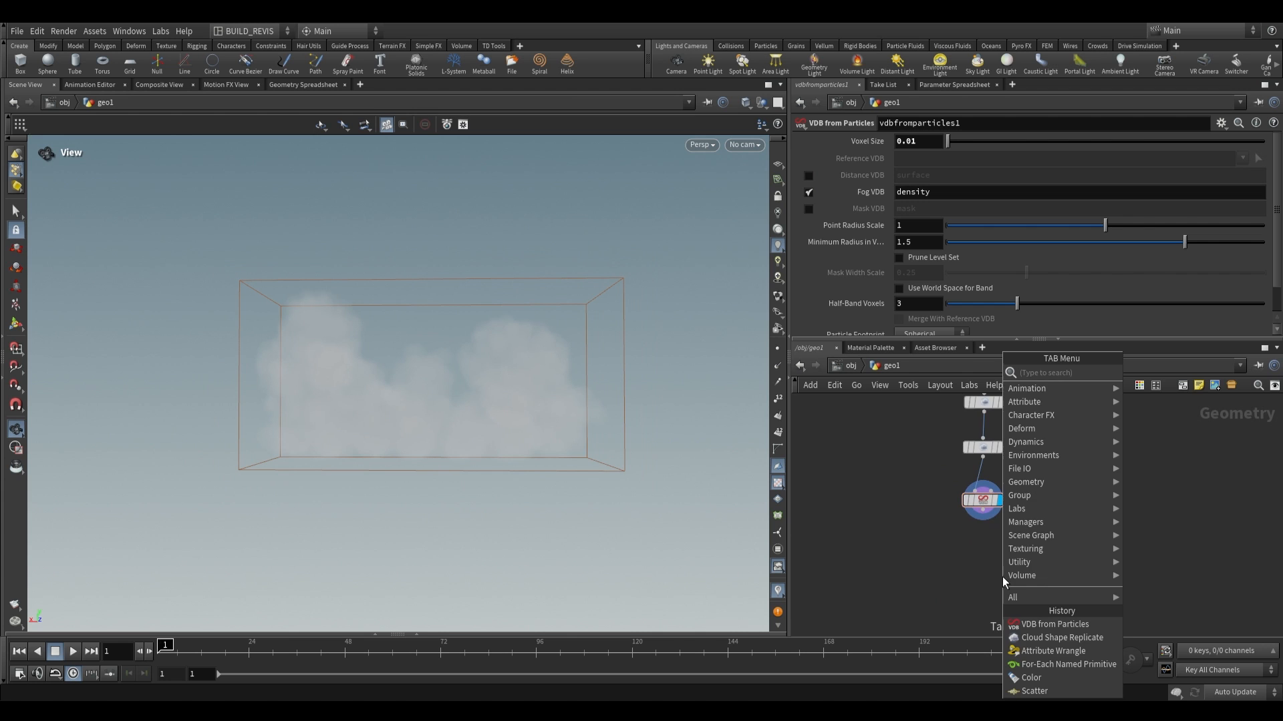
text(cloud)
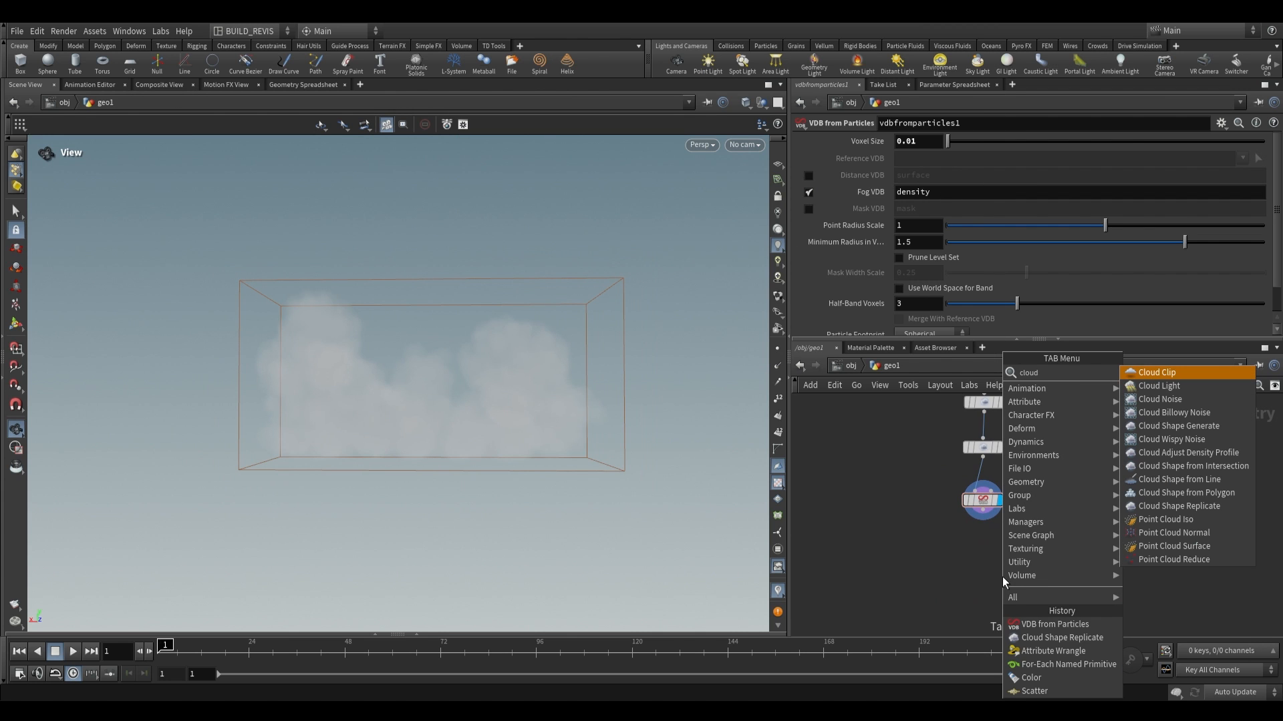
click(1160, 412)
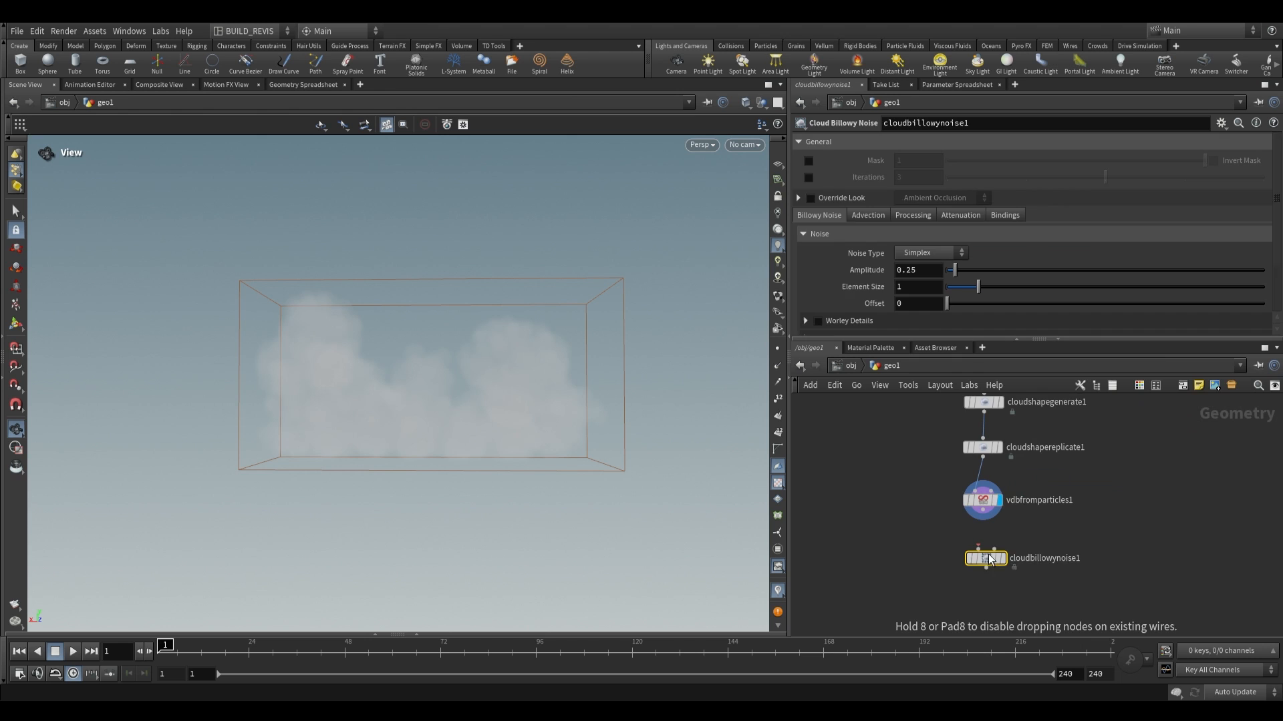
scroll(988, 555, up, 2)
mouse_move(990, 587)
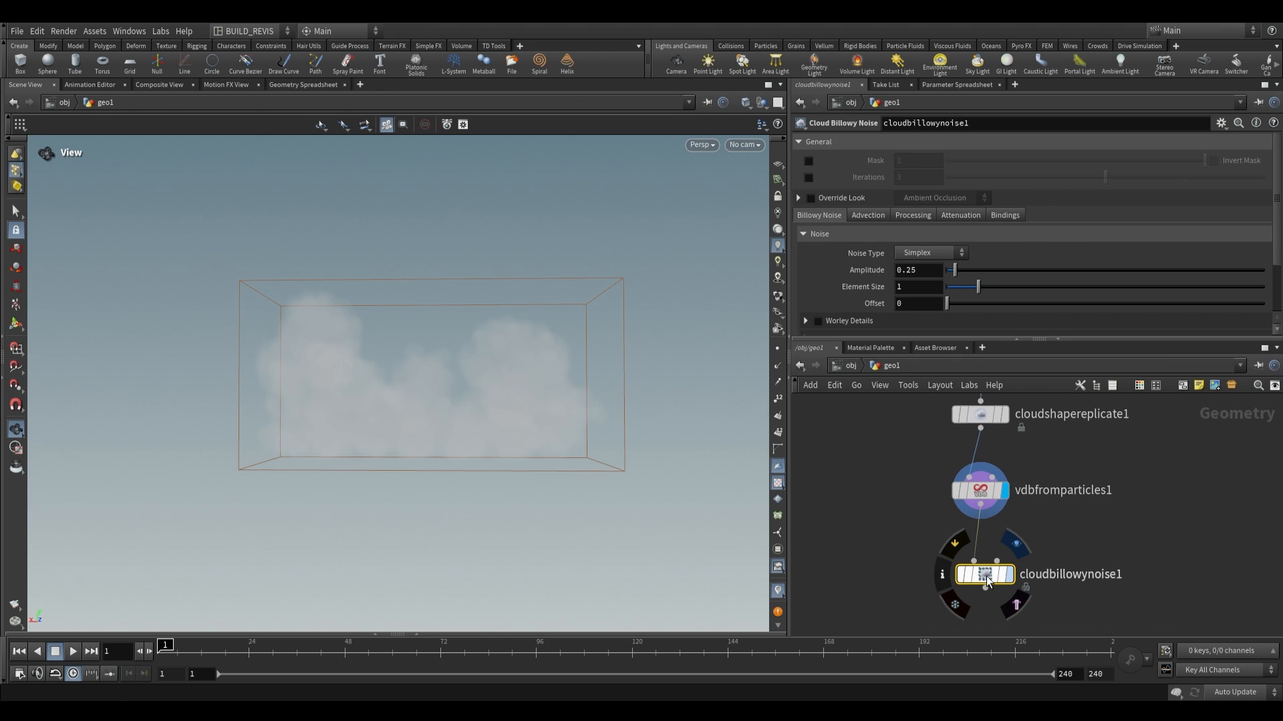
click(1016, 544)
Override the billowy noise look with Ambient Occlusion, set Amplitude and Element Size to 0.3, and enable Worley Details.
click(811, 198)
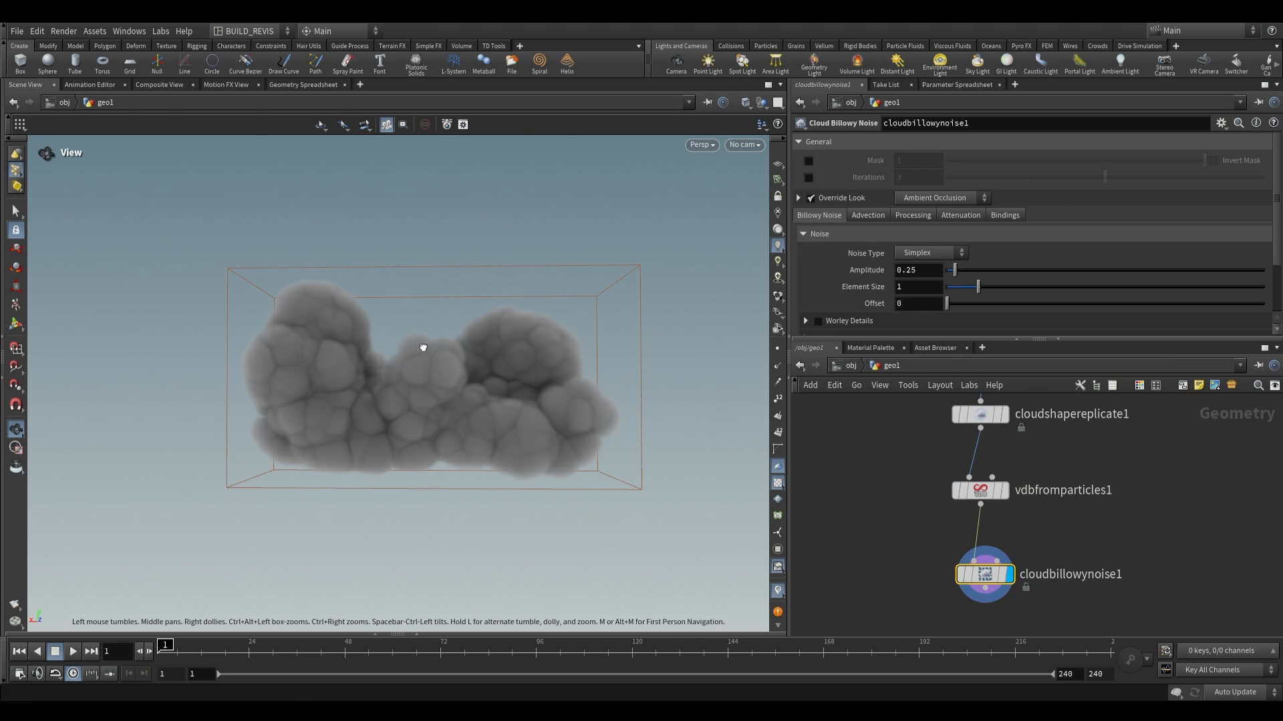
drag(423, 348, 395, 350)
scroll(395, 349, up, 2)
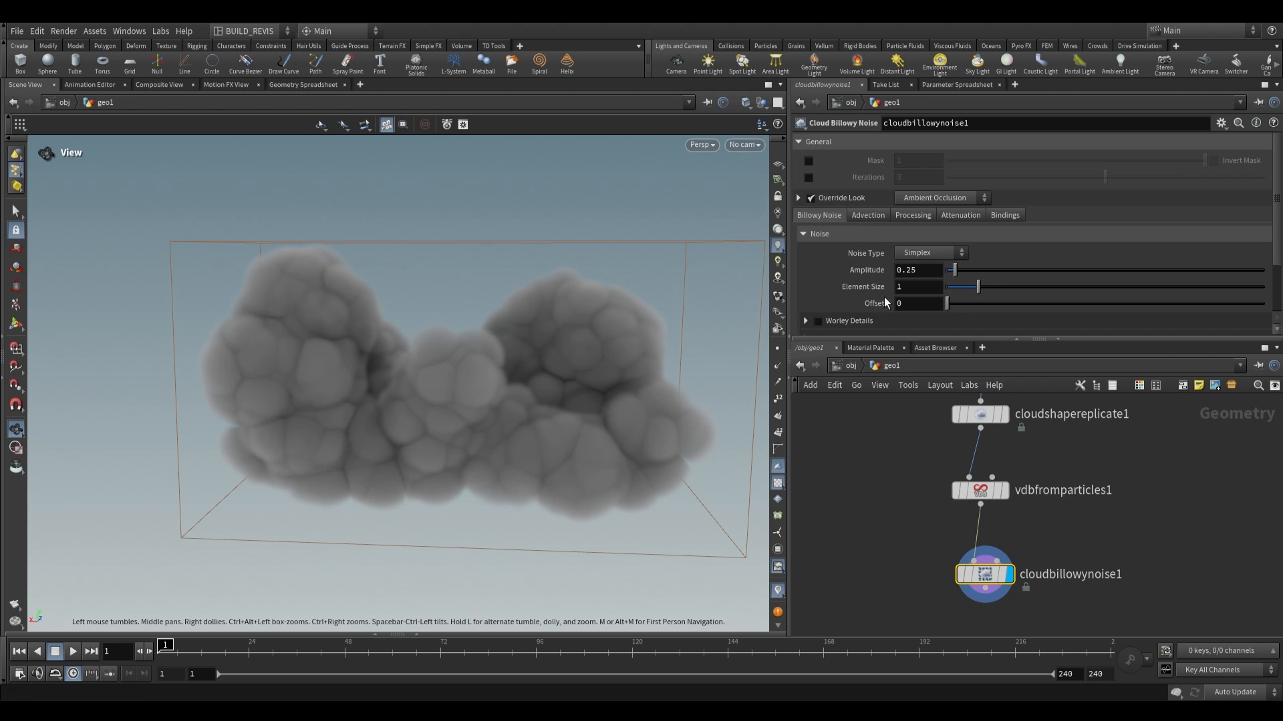
click(877, 270)
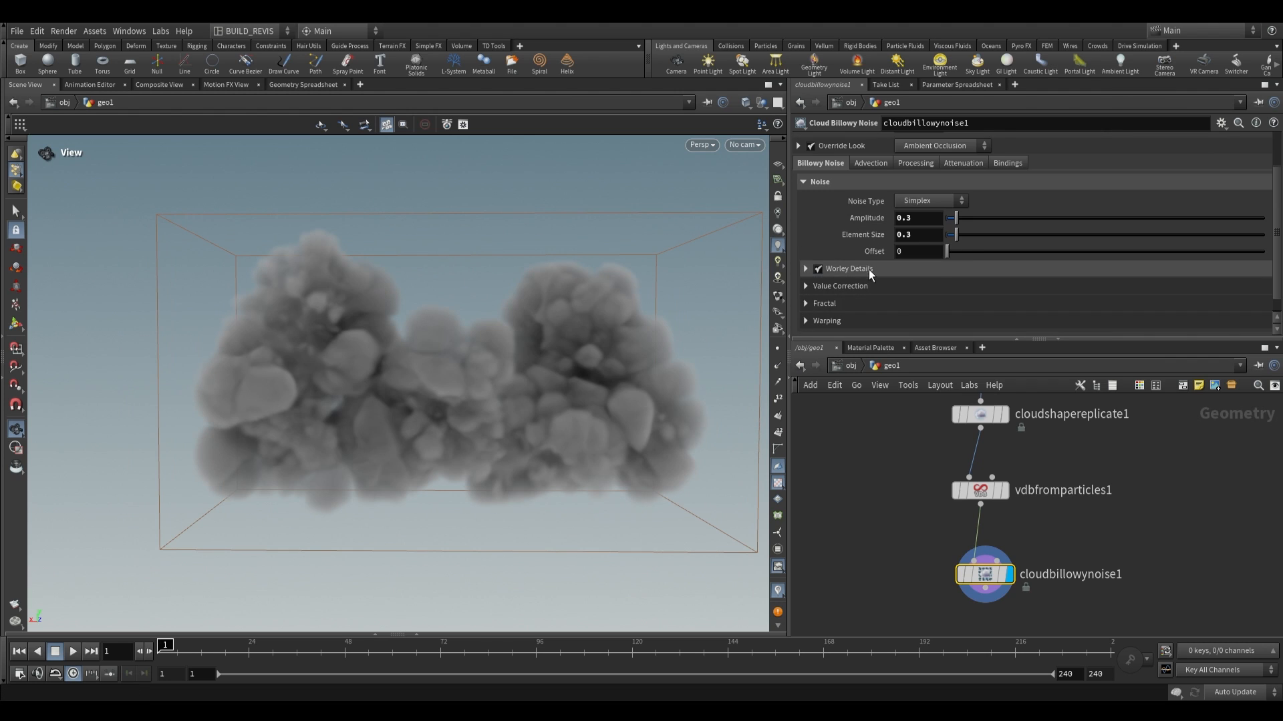
Set the Worley Details Blend to 0.5, enable Iterations at 3, and review the noise attenuation settings and the cloud.
scroll(907, 302, down, 3)
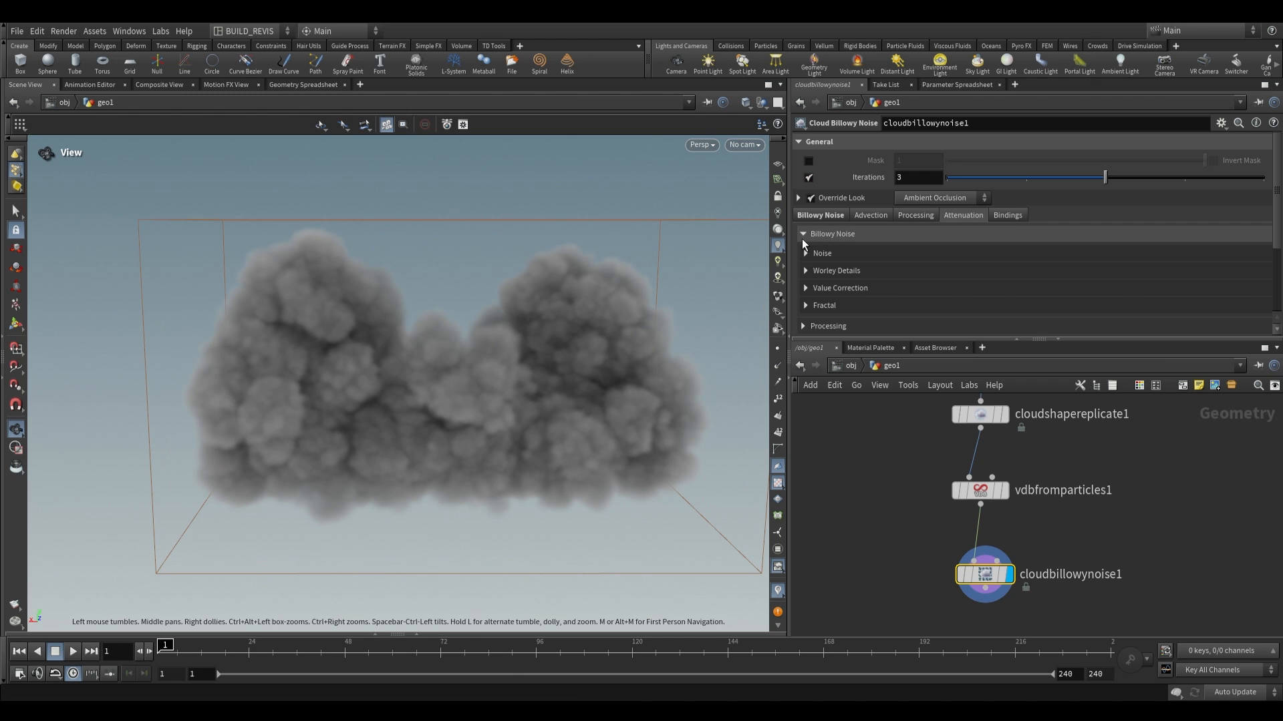
click(806, 253)
scroll(875, 279, down, 3)
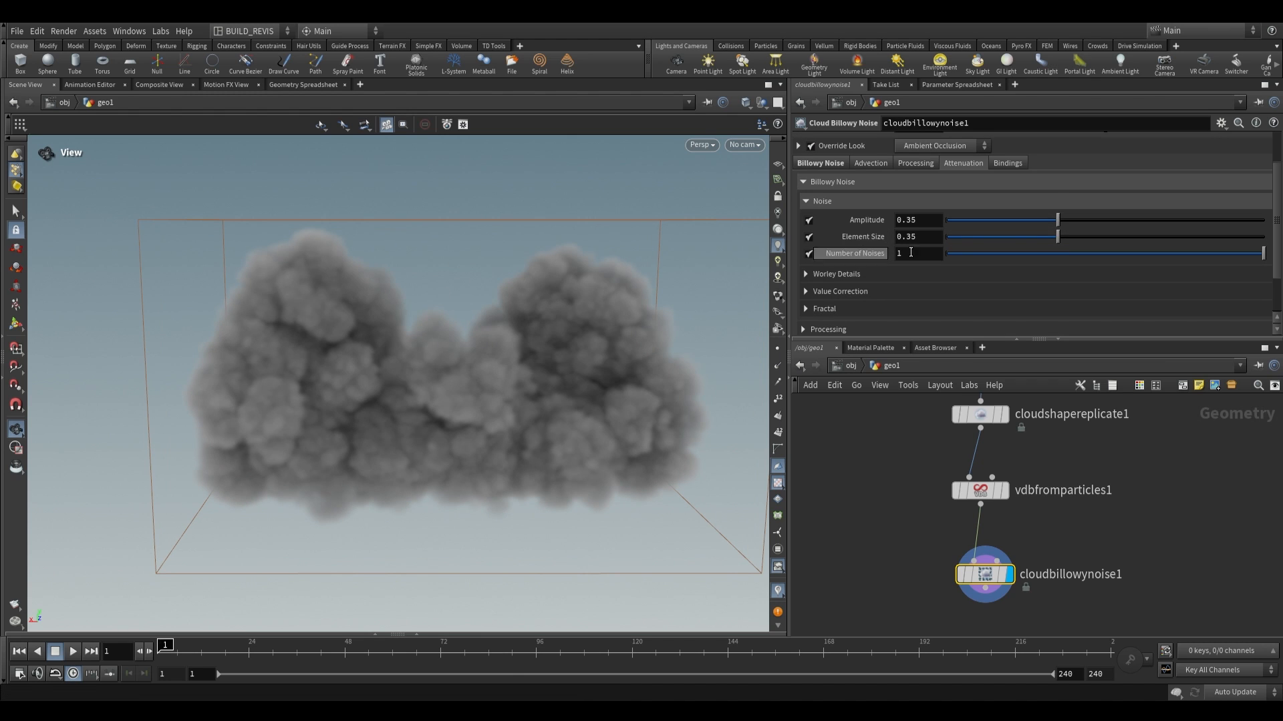
scroll(910, 253, up, 3)
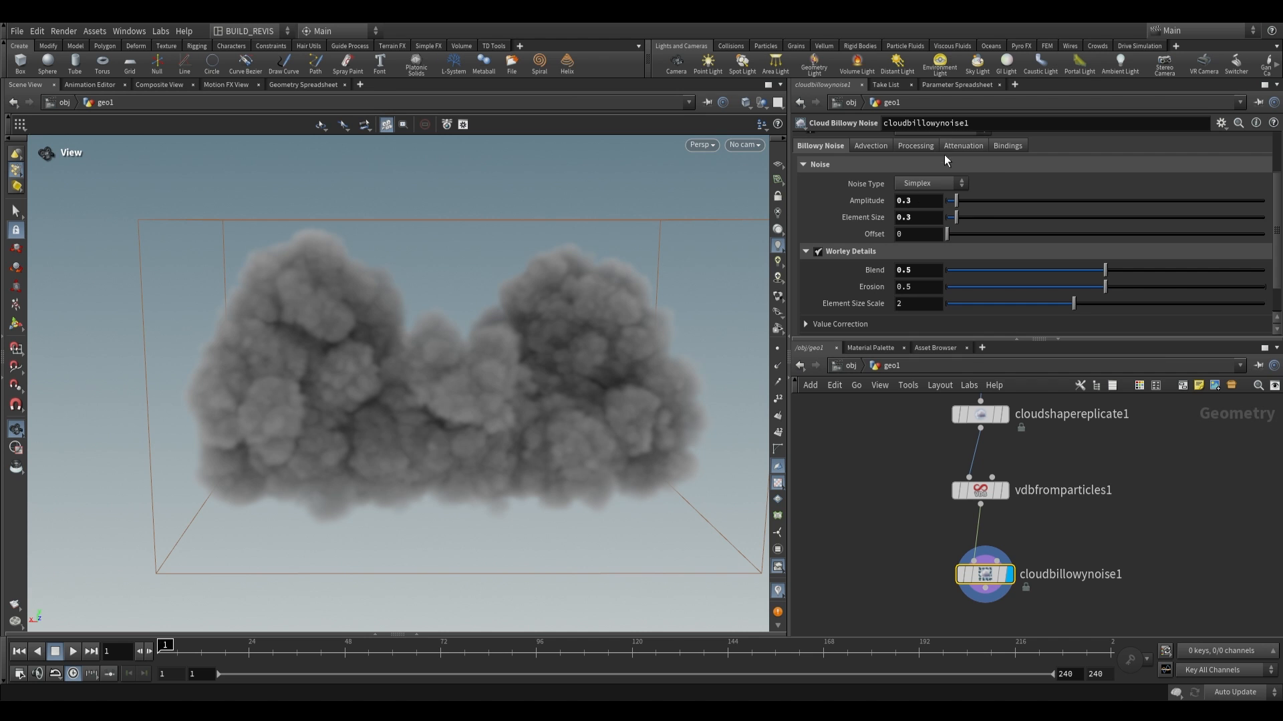
drag(491, 347, 528, 352)
mouse_move(342, 352)
mouse_down()
mouse_move(527, 383)
mouse_move(333, 366)
mouse_up()
drag(543, 377, 459, 394)
scroll(1053, 515, down, 3)
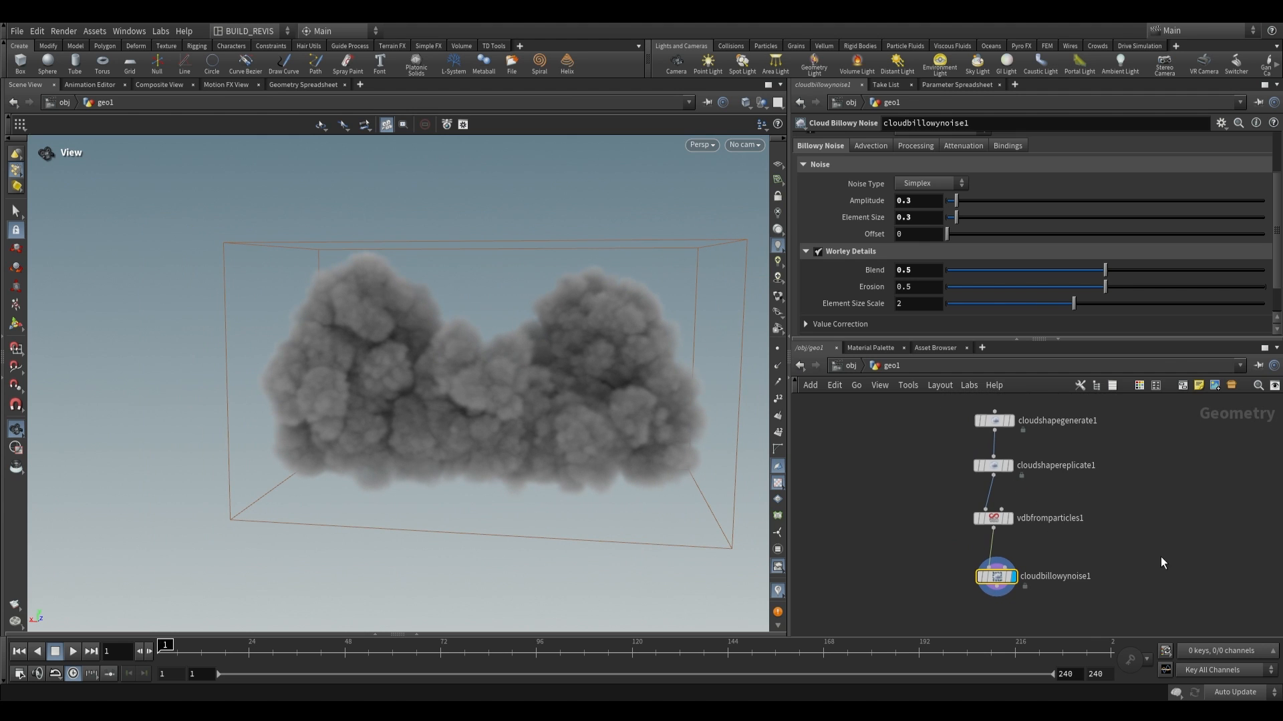
Return to the object level, display the CLOUD geometry object and enter its network.
middle_drag(1162, 564, 1125, 519)
middle_drag(947, 604, 963, 565)
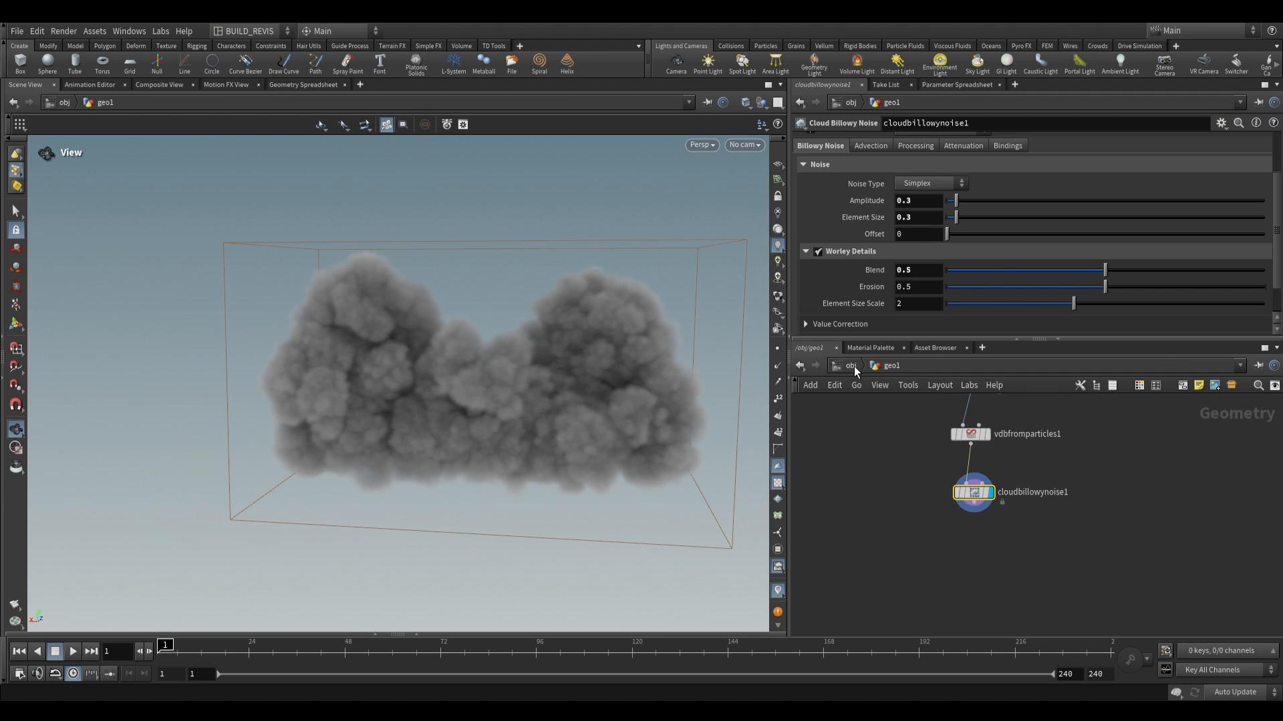
click(850, 365)
middle_drag(1158, 568, 977, 562)
click(1042, 511)
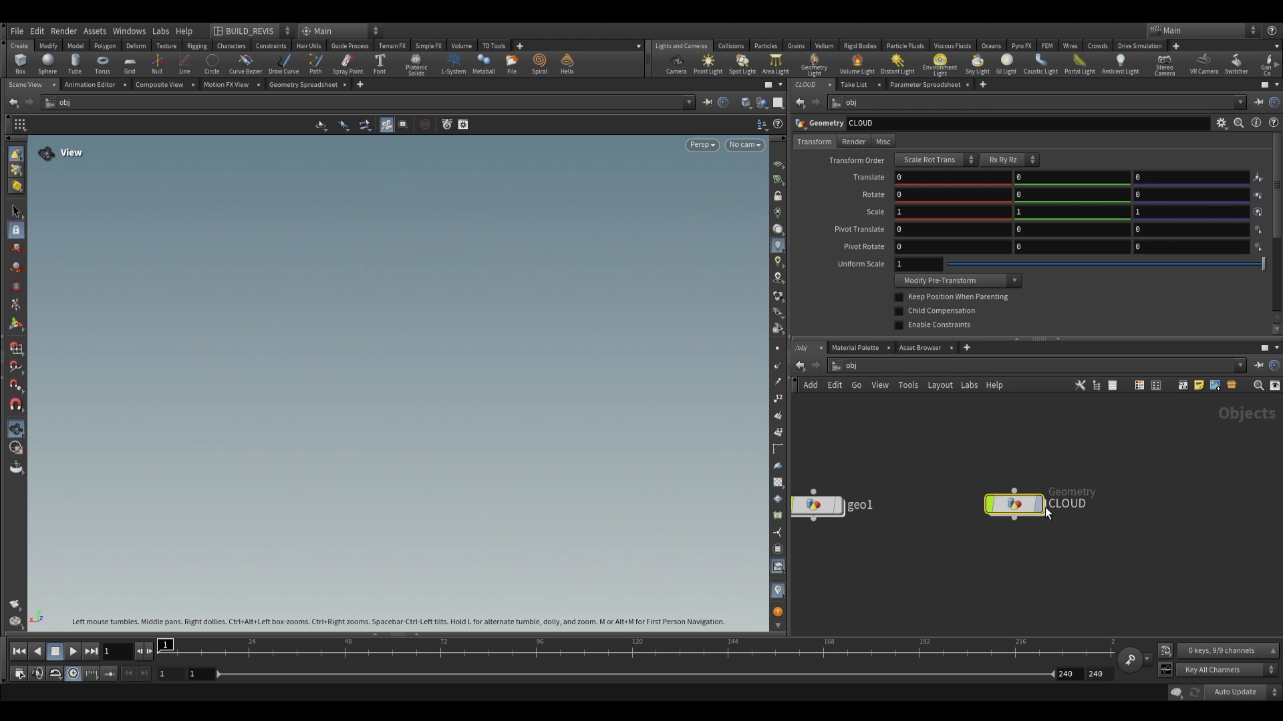
double_click(1039, 505)
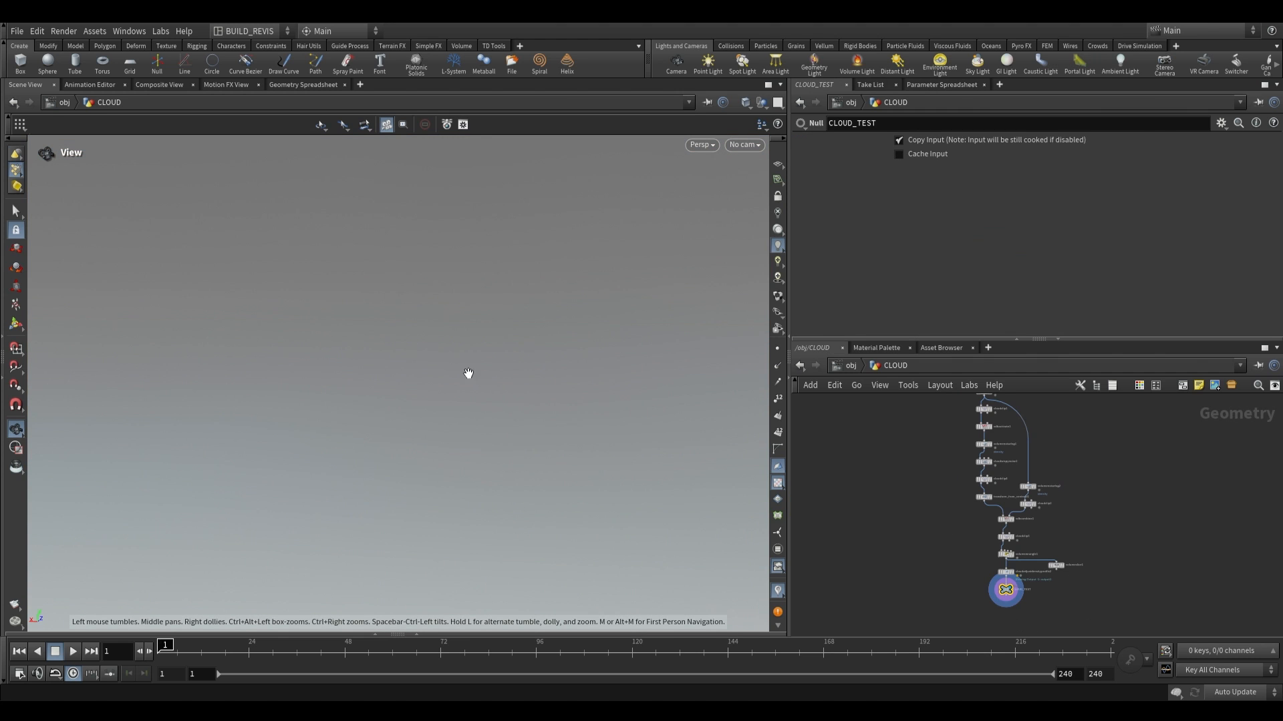
Examine the first stages of the CLOUD network by displaying each node from Cloud Shape Generate to VDB from Particles.
scroll(962, 481, up, 5)
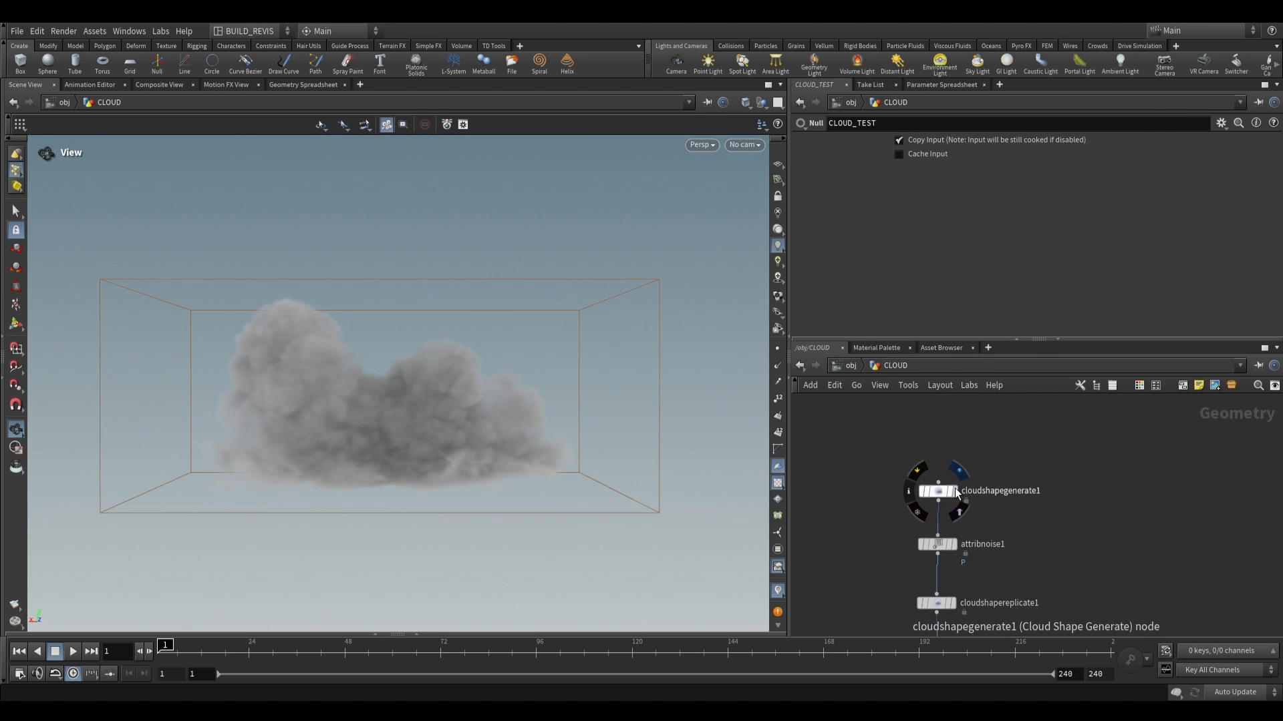
click(954, 492)
click(955, 546)
click(938, 534)
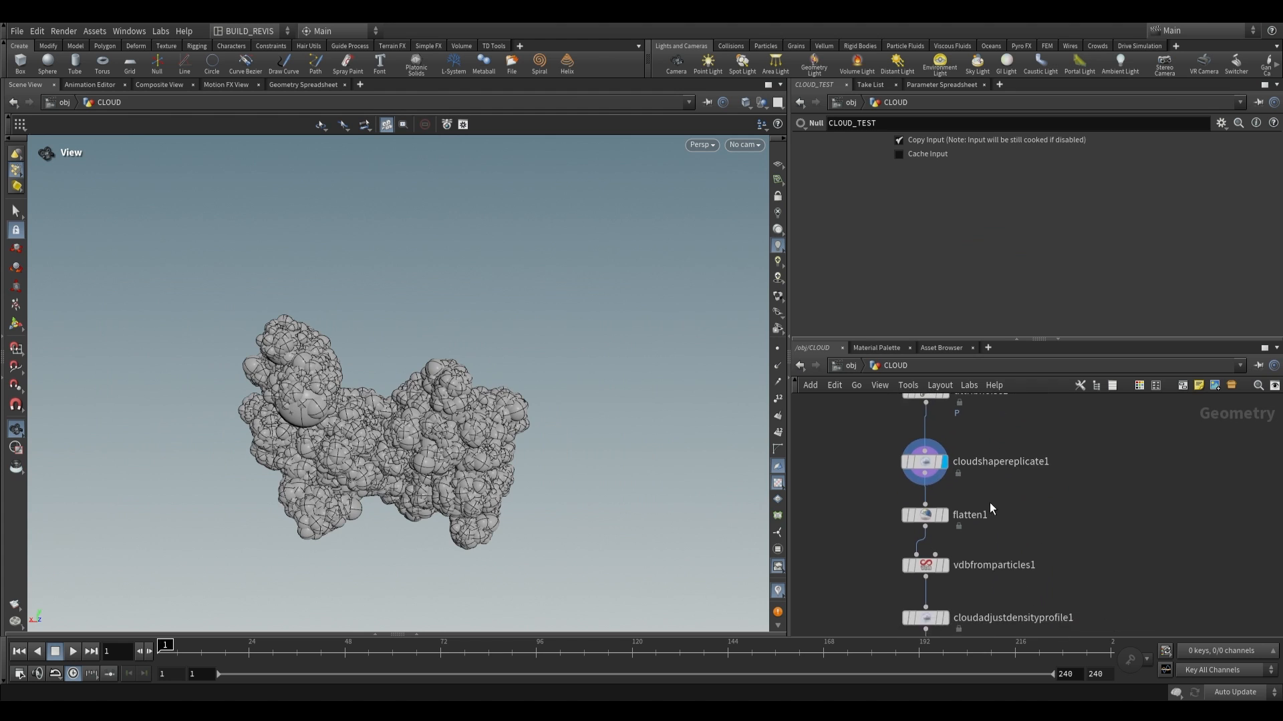
scroll(938, 512, up, 3)
click(938, 511)
click(941, 519)
scroll(973, 491, down, 2)
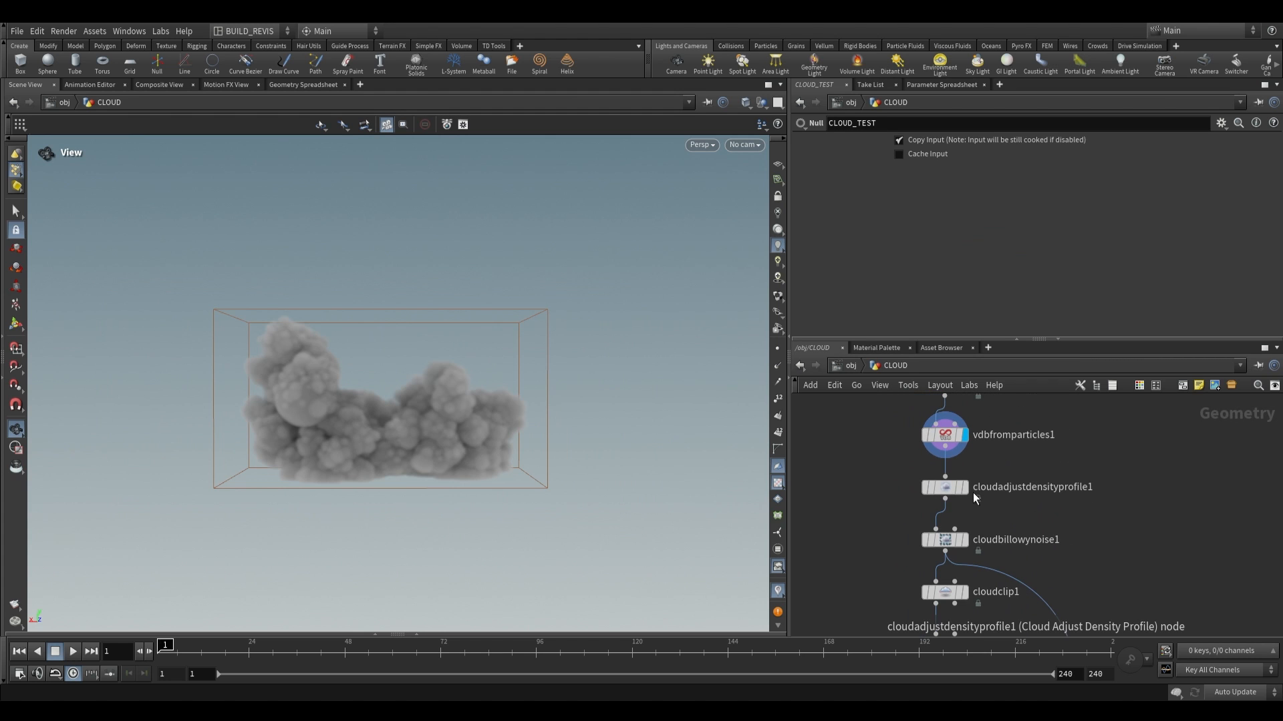
Display cloudadjustdensityprofile1, cloudbillowynoise1 and cloudclip1 one after another to compare how each shapes the cloud.
click(965, 487)
scroll(410, 424, up, 3)
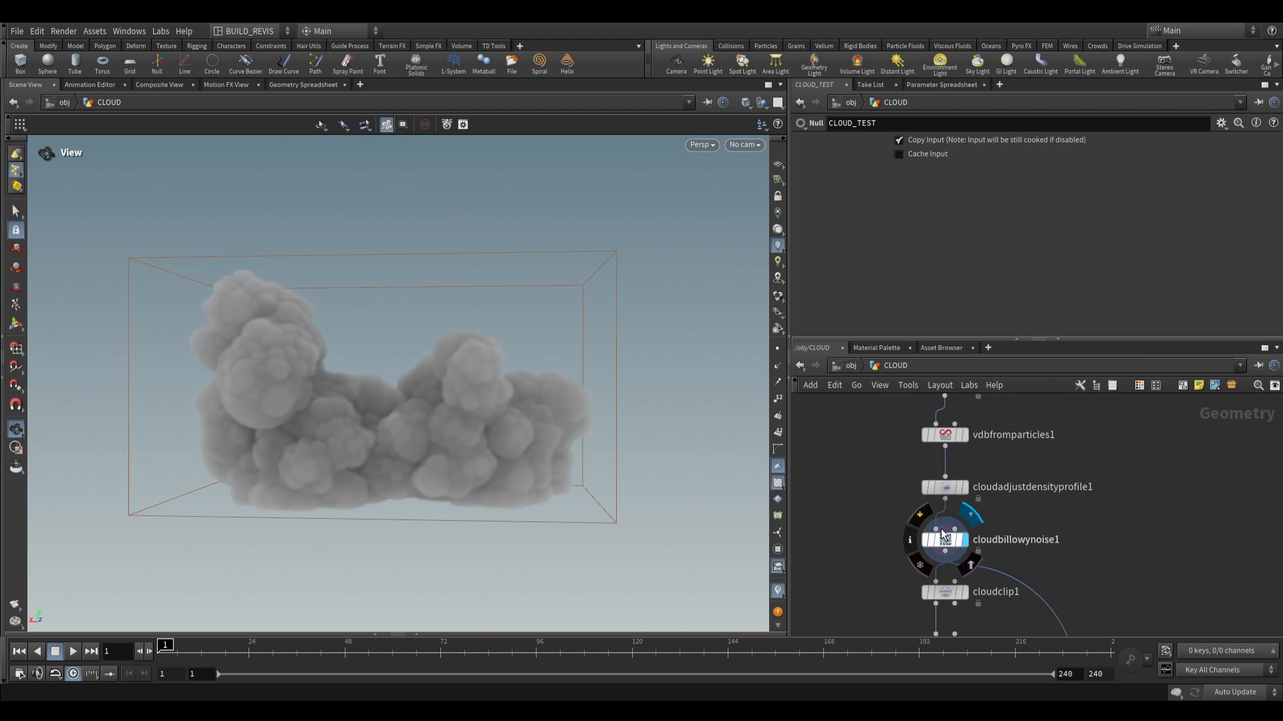
click(965, 540)
middle_drag(1042, 561, 1002, 430)
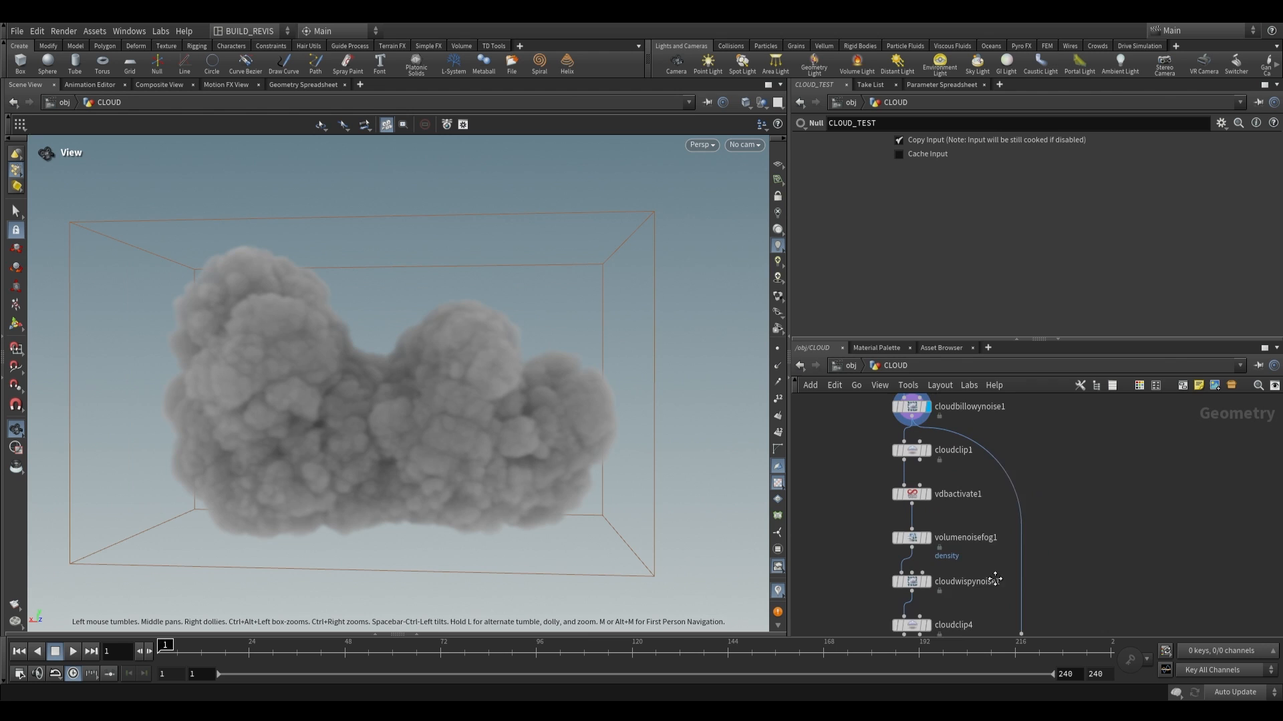
click(920, 460)
drag(547, 426, 275, 473)
Examine the wispy base branch by displaying its nodes down to transform_from_centroid1.
middle_drag(993, 525, 993, 466)
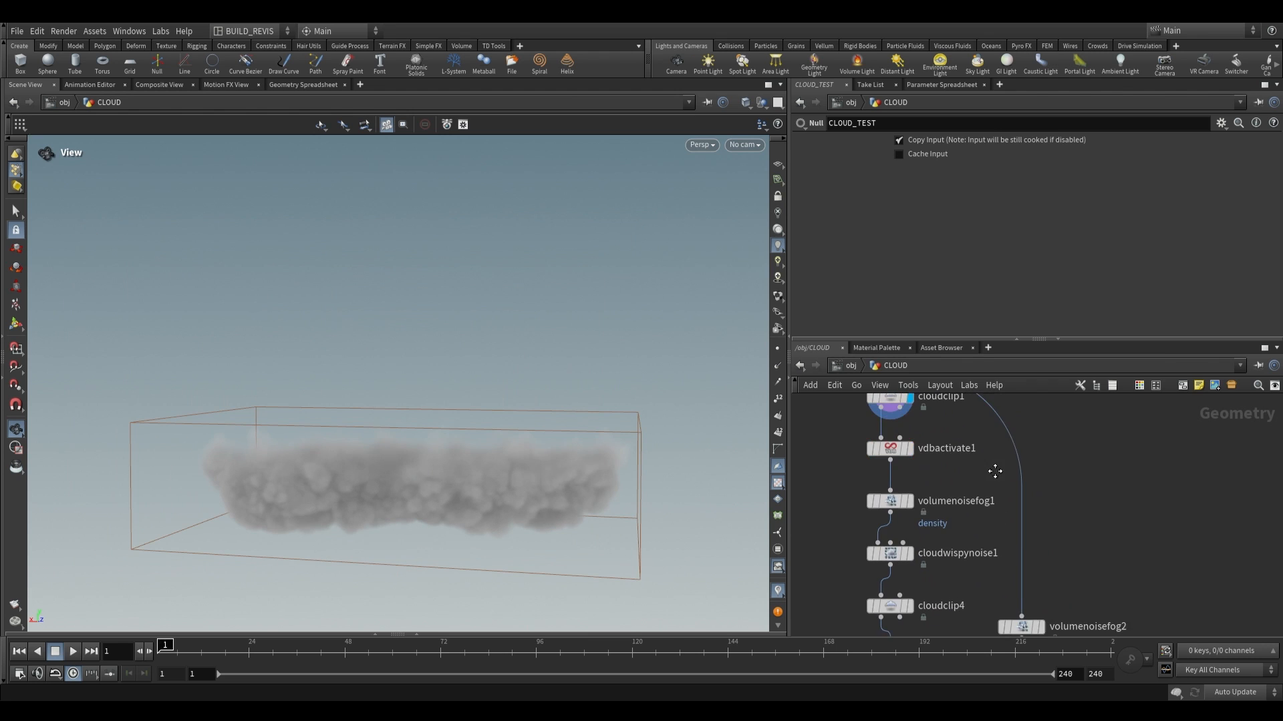
scroll(949, 478, down, 2)
click(885, 516)
click(903, 516)
middle_drag(1047, 526, 1009, 479)
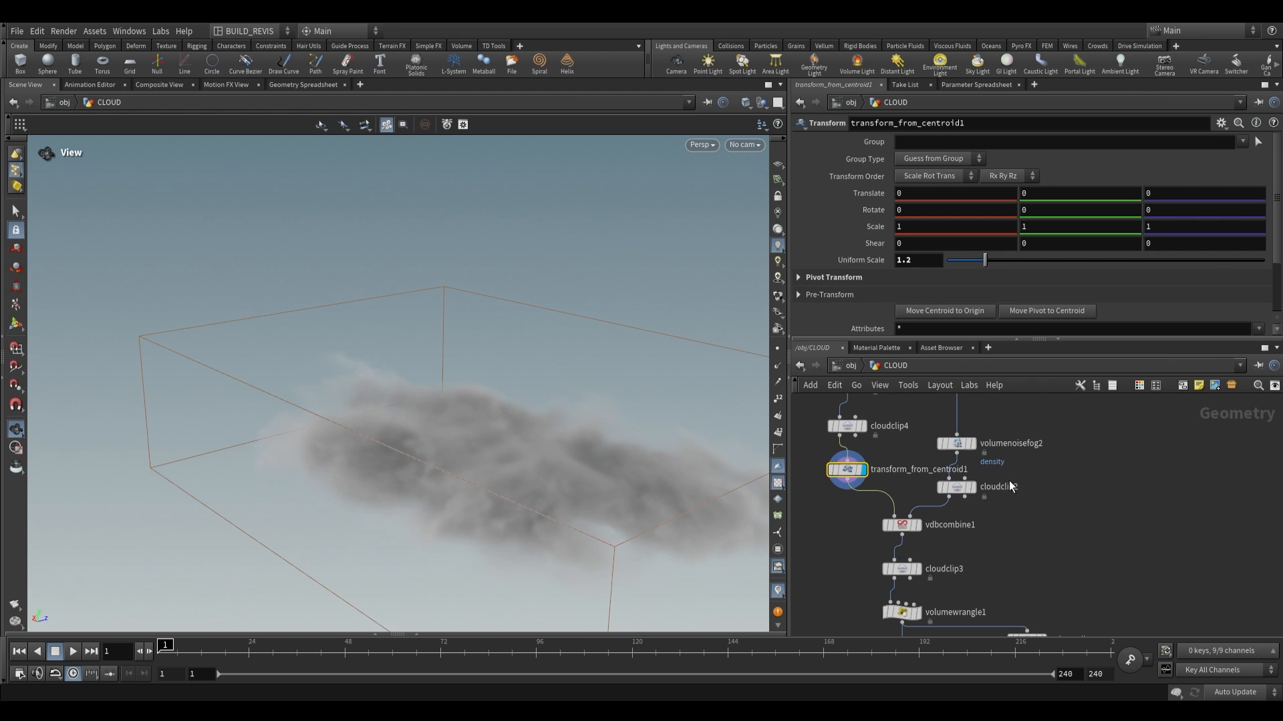
Display cloudclip2, vdbcombine1 and the nodes below them to examine how the two cloud branches merge.
click(956, 487)
click(973, 487)
click(924, 531)
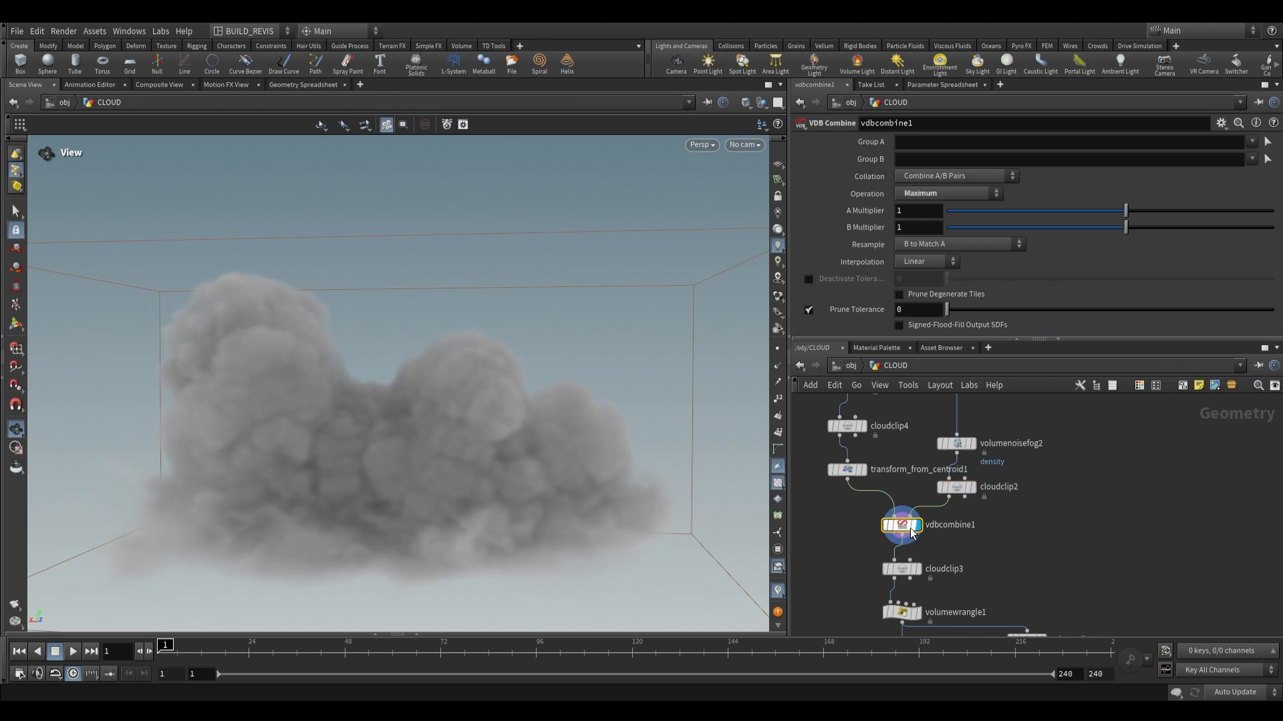
middle_drag(928, 623, 928, 559)
click(901, 504)
click(902, 547)
Display the final CLOUD_TEST output and examine the finished cloud from another angle.
drag(452, 475, 529, 453)
click(917, 591)
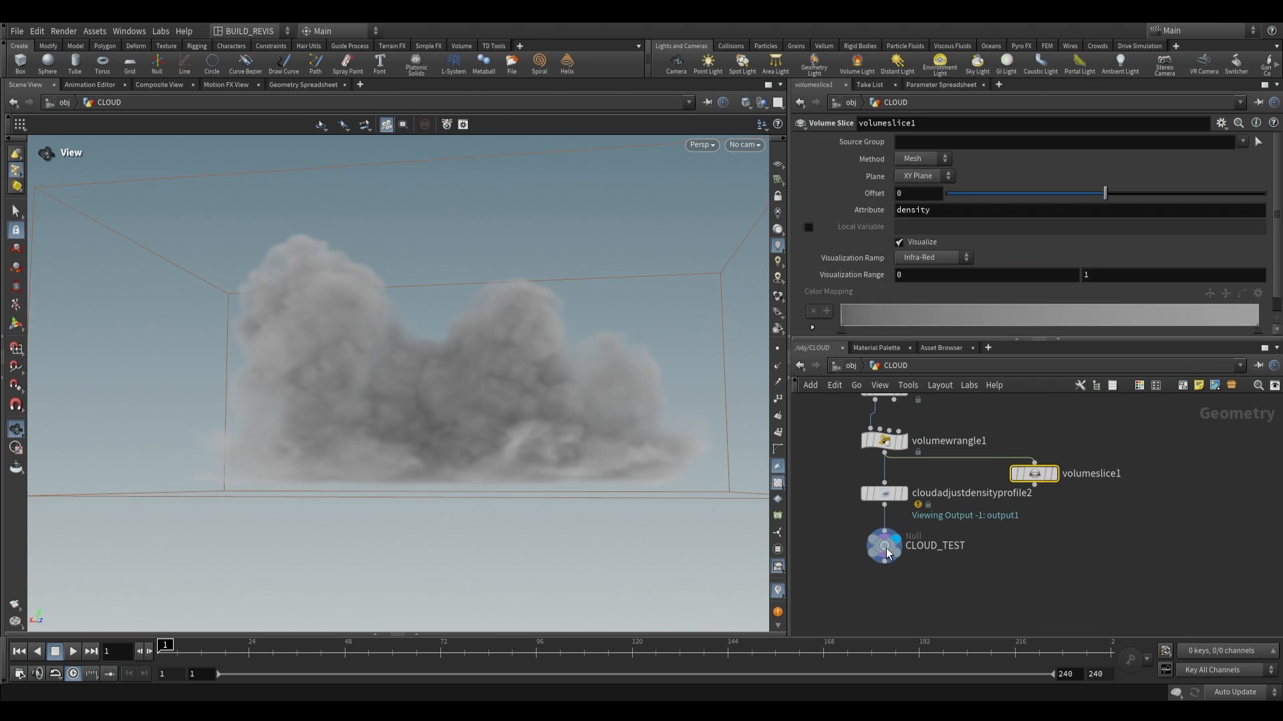
click(888, 553)
drag(414, 467, 474, 425)
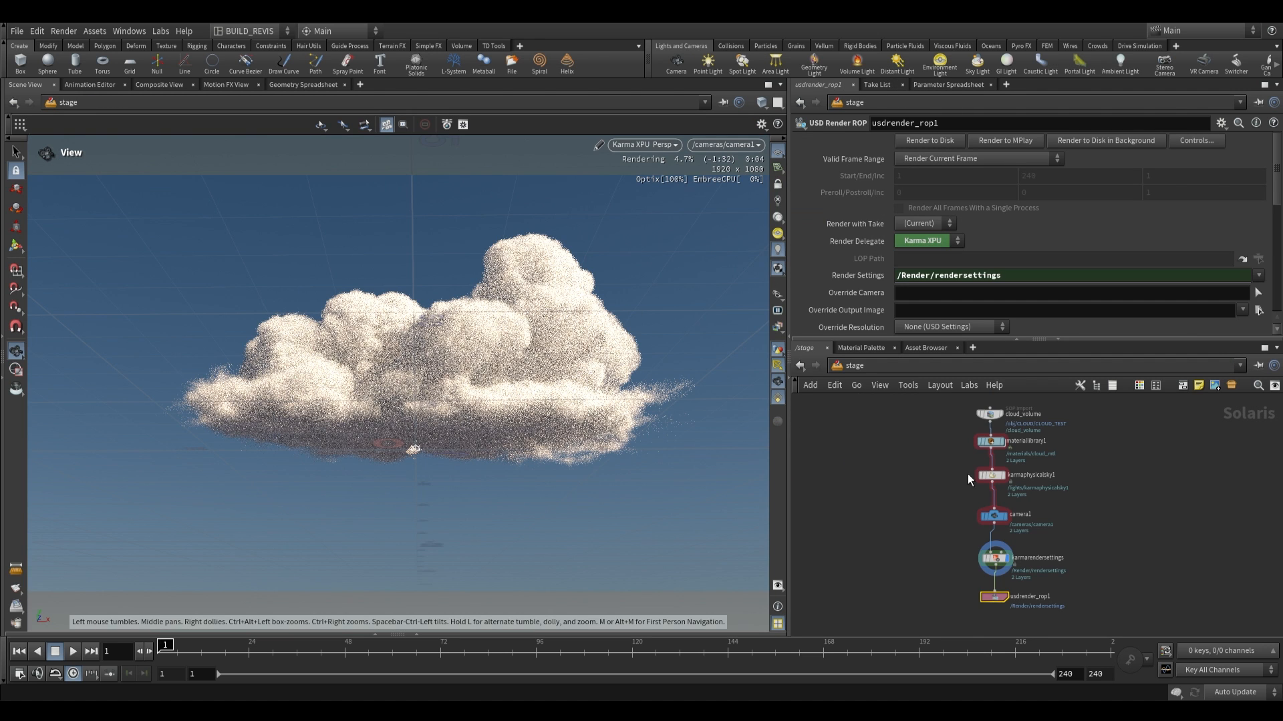
Open materiallibrary1 in the Solaris stage and look up the Karma Cloud Material operator.
middle_drag(1090, 486, 1076, 505)
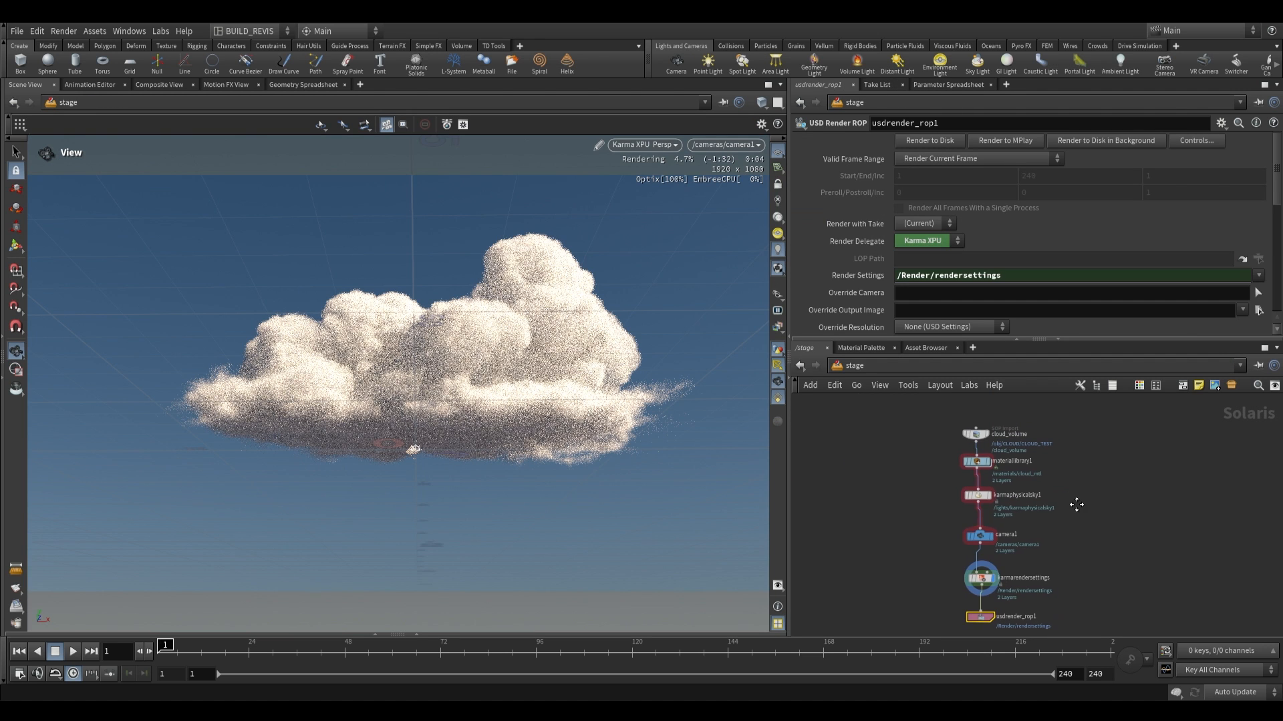
double_click(1002, 468)
key(Tab)
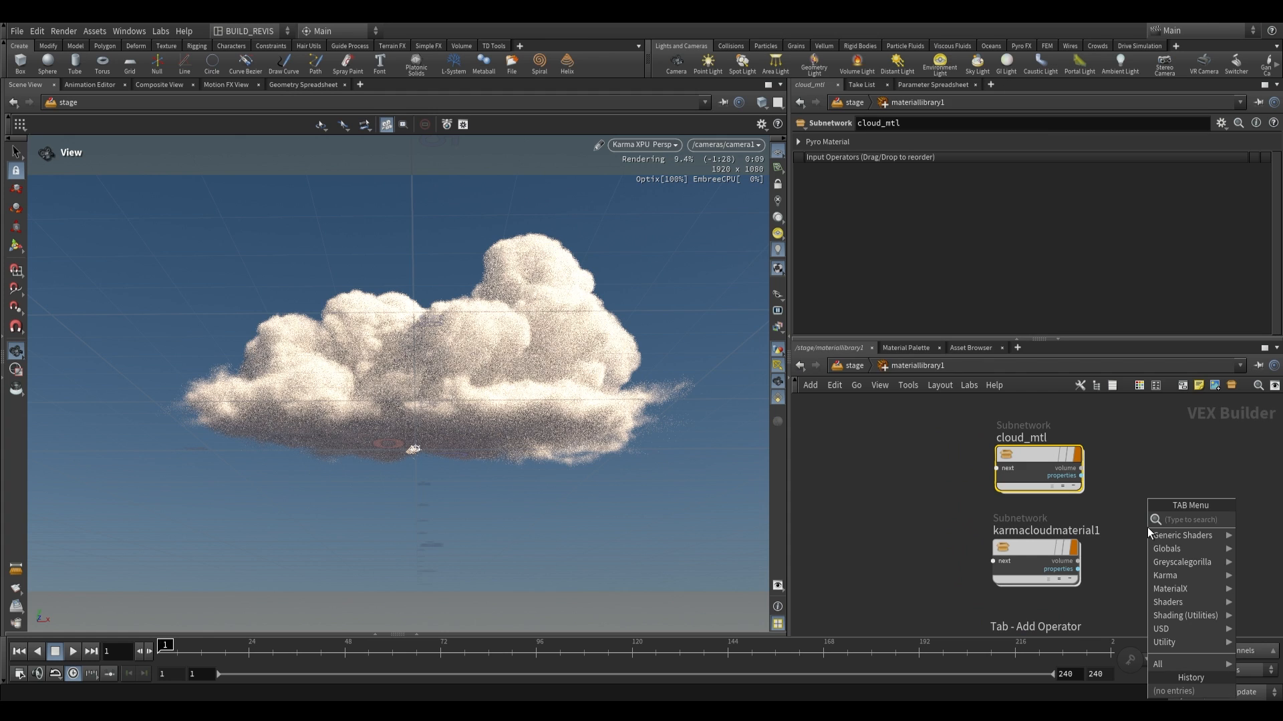
text(karma cl)
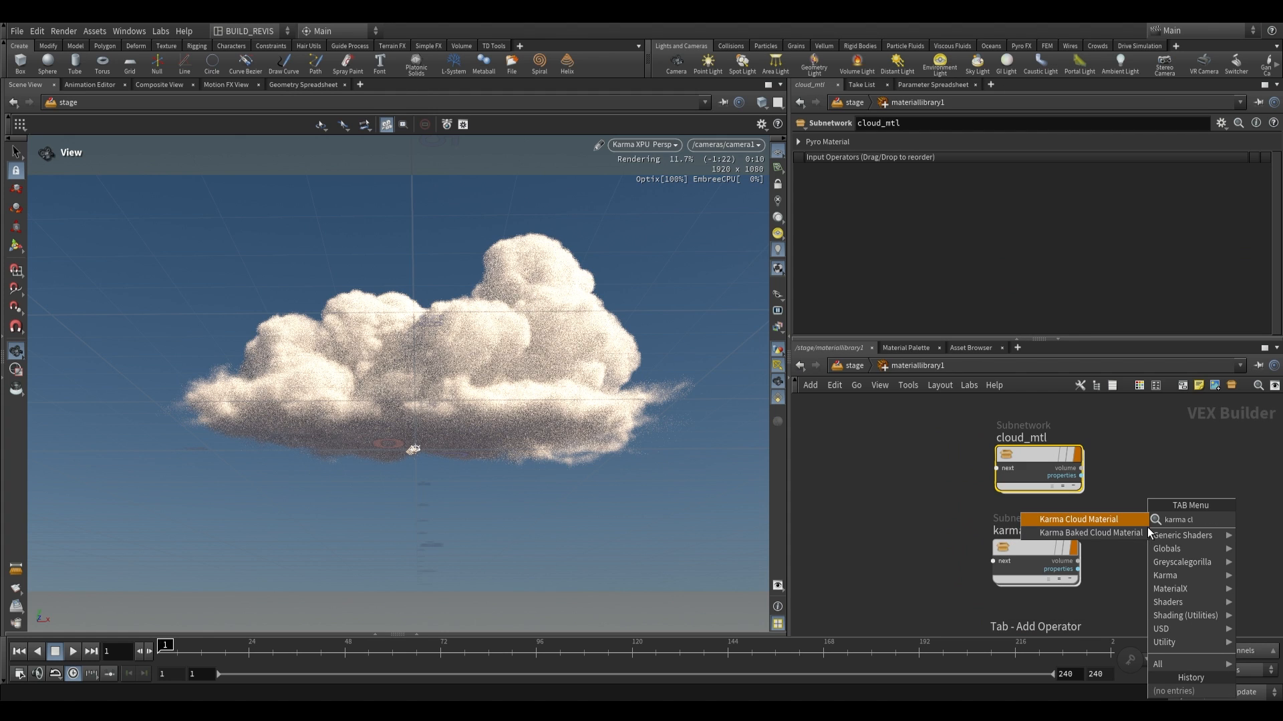
Open the cloud_mtl subnetwork and inspect its Karma Material Properties limits and Uniform Volume settings.
double_click(1038, 454)
drag(1026, 534, 1041, 549)
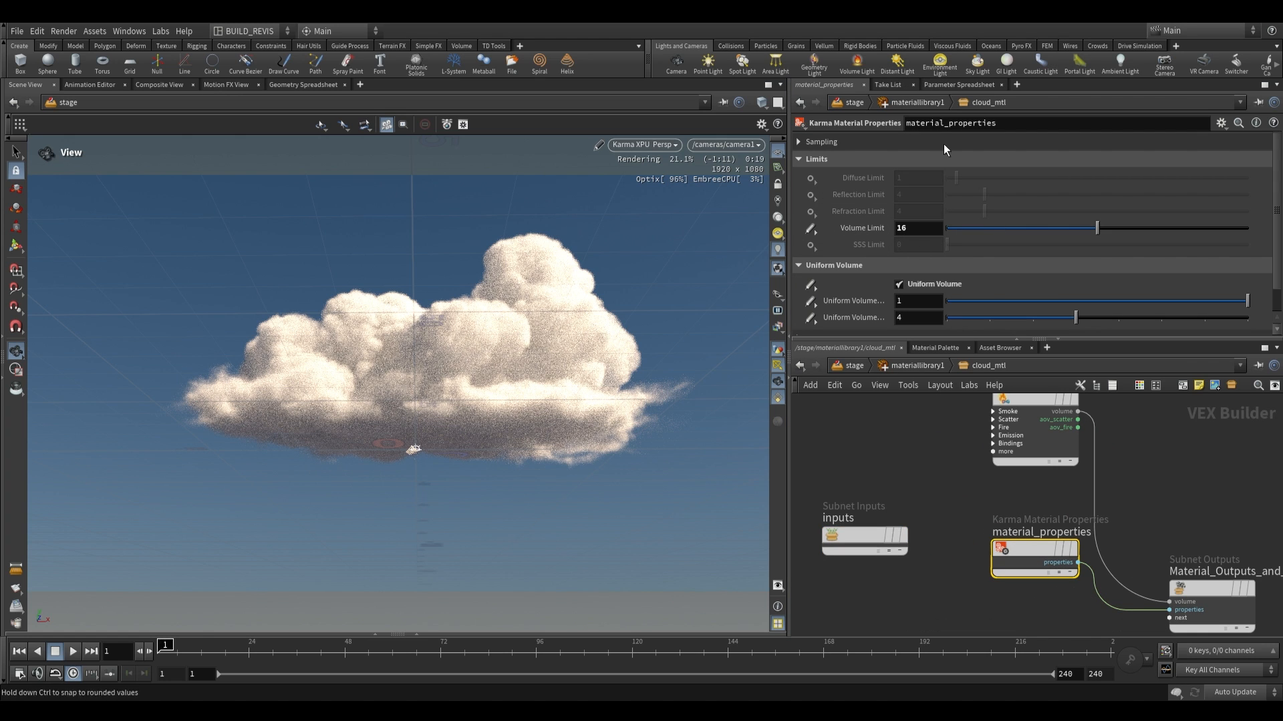
click(915, 102)
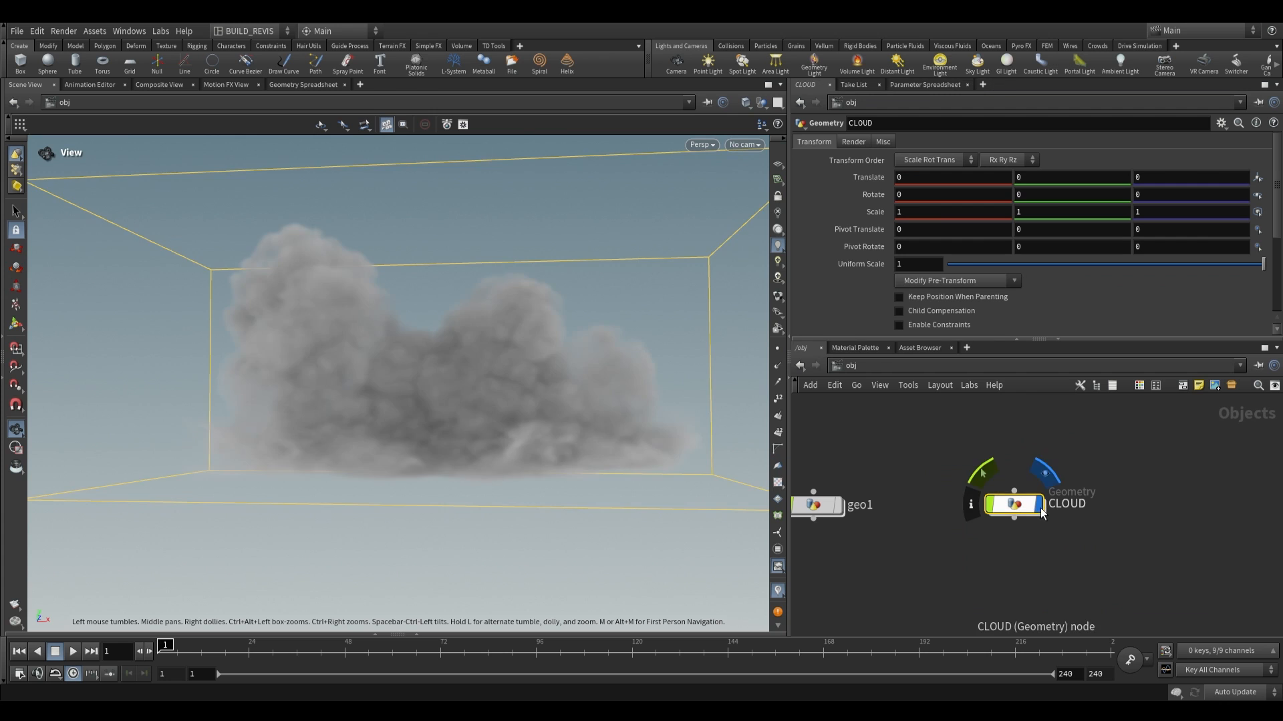
Hide the CLOUD object at the object level and place a new Geometry object beside it.
click(1040, 507)
drag(1008, 507, 962, 514)
middle_drag(1123, 514, 1074, 506)
key(Tab)
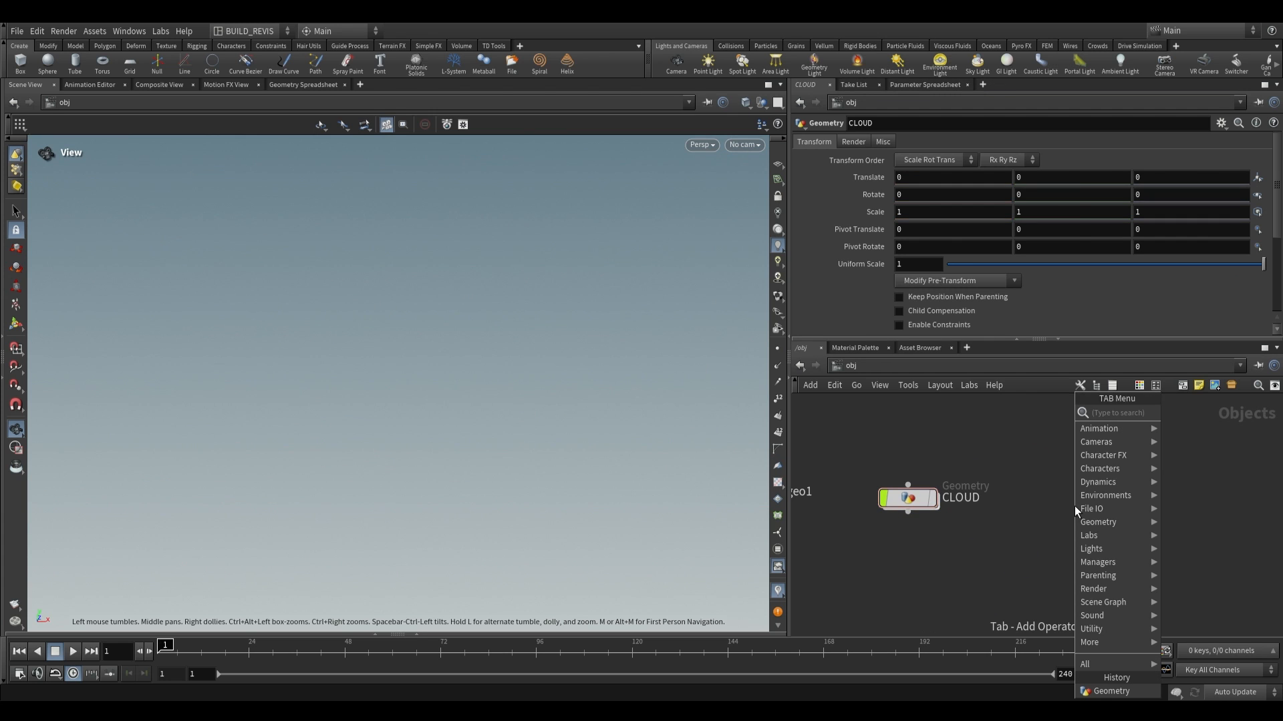
click(1074, 506)
click(1074, 507)
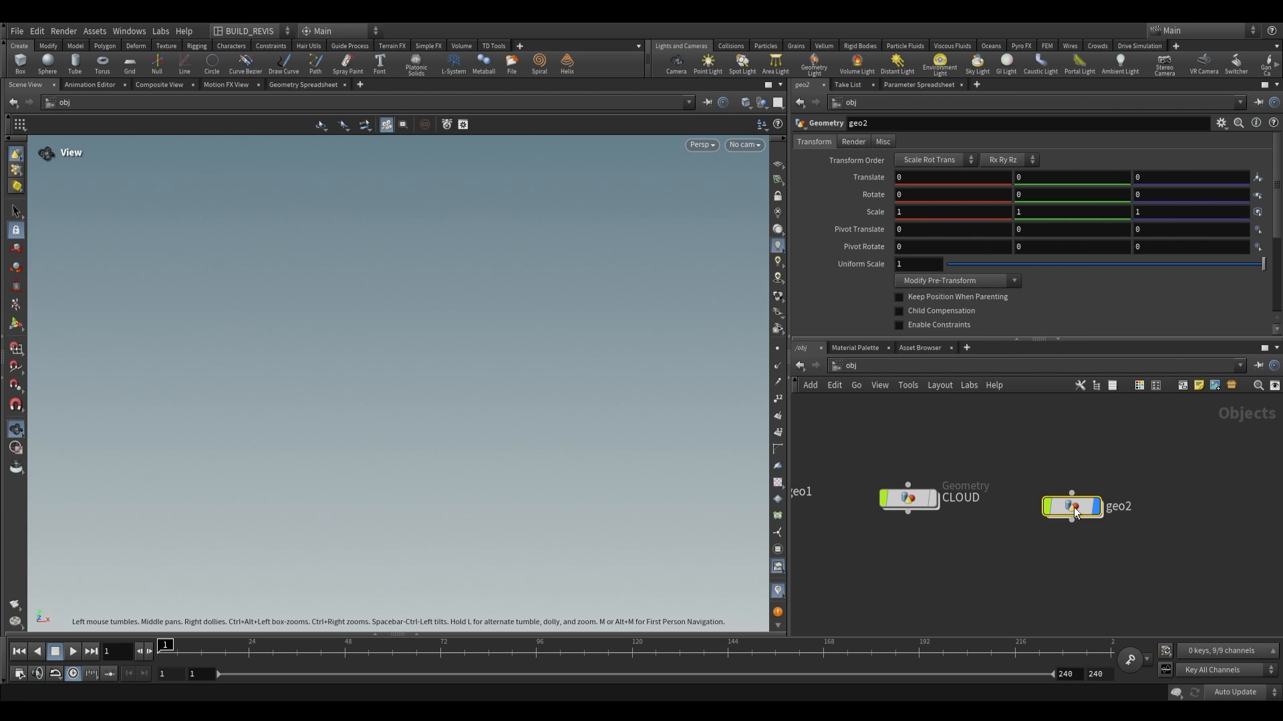
Enter the geo2 object and add a Cloud Shape Generate node to its empty network.
double_click(1055, 505)
key(Tab)
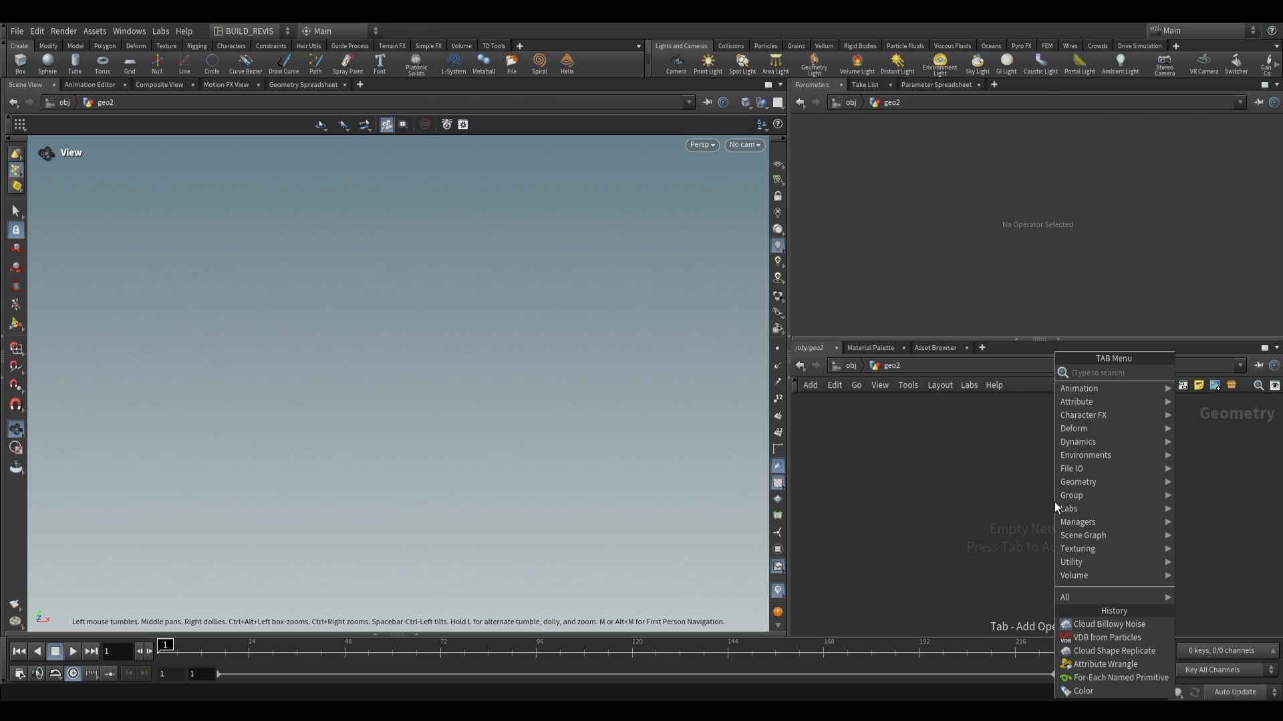
text(cloud shap)
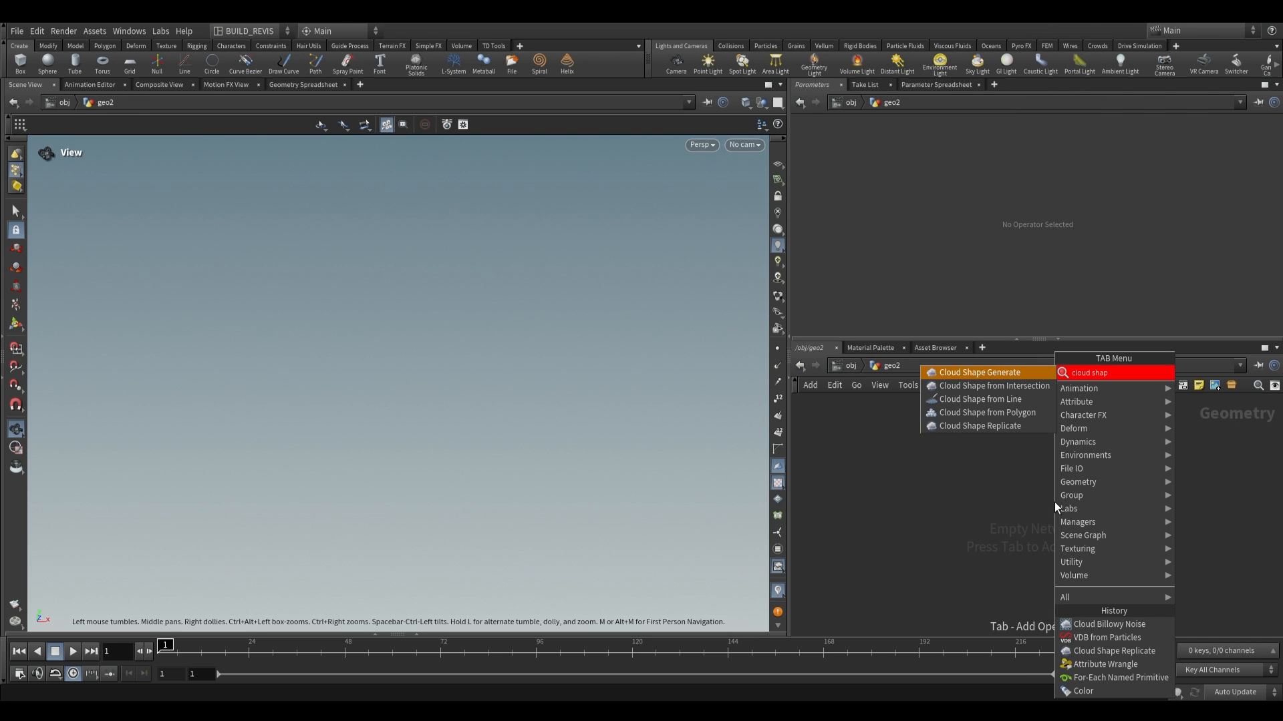
key(Return)
Add a Remesh Bubbles node fed by the Cloud Shape Generate node.
key(Tab)
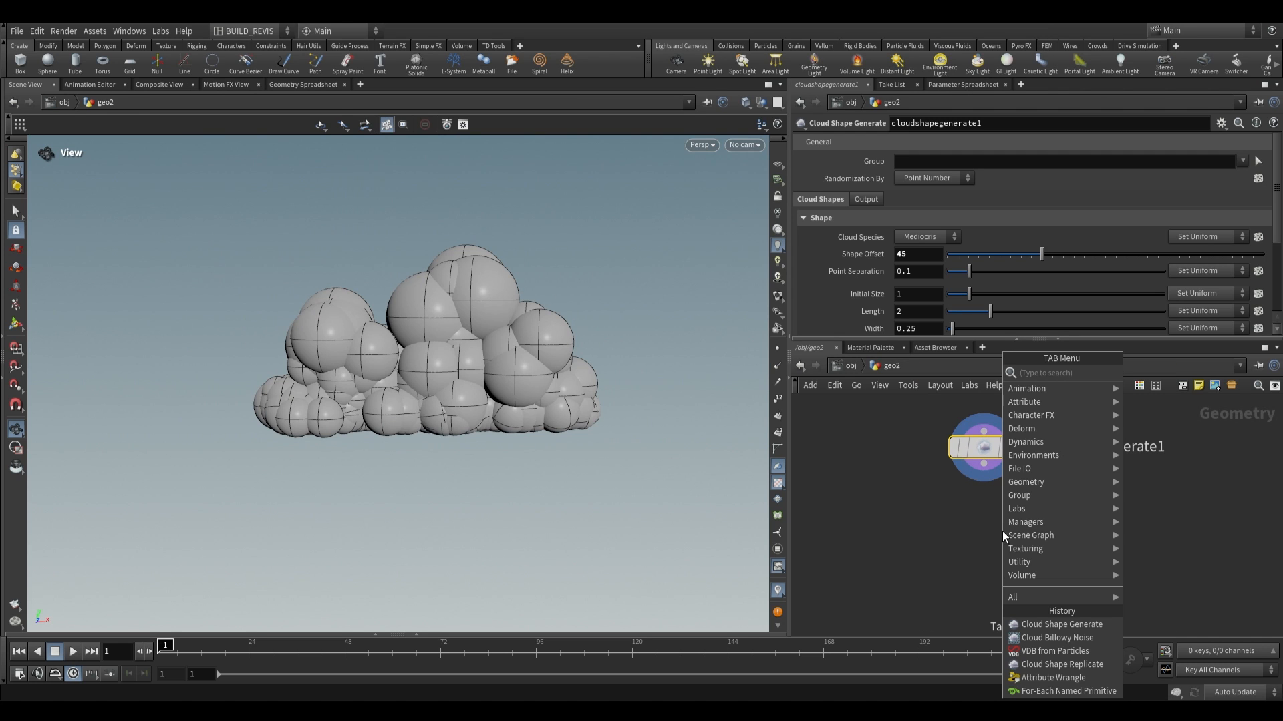
text(bubbr)
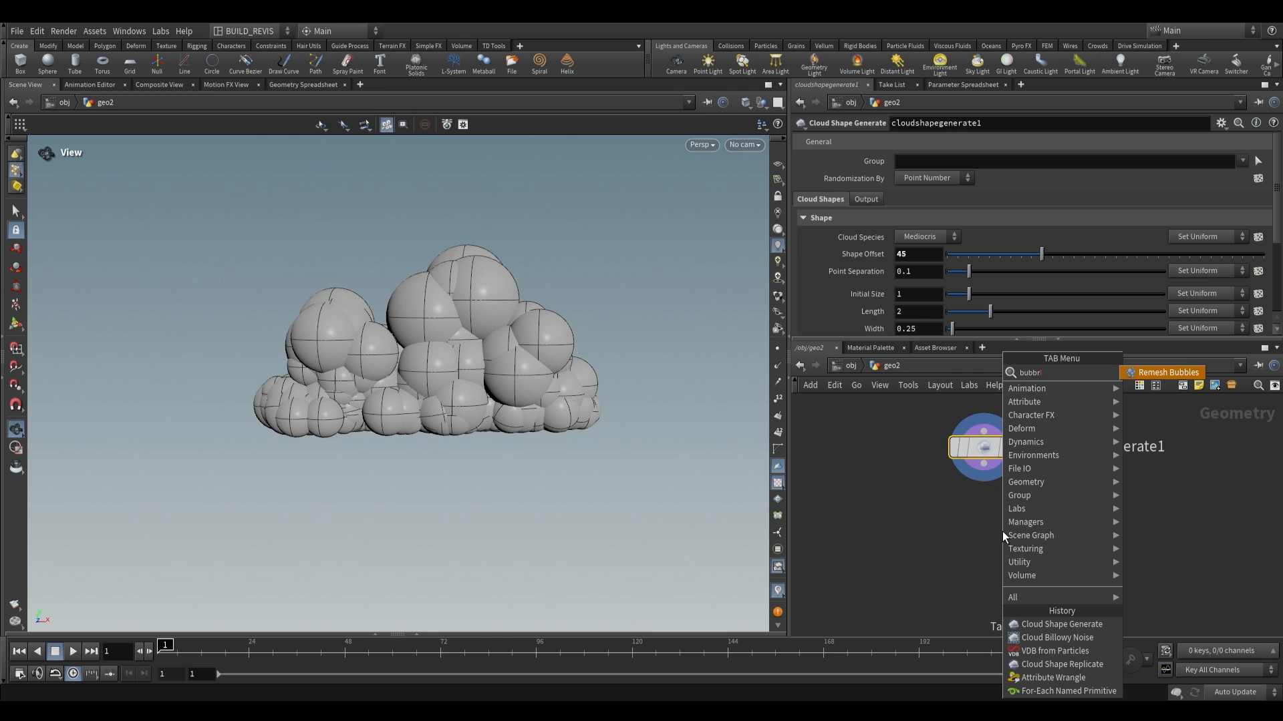
key(Return)
click(1002, 532)
Insert an Attribute Wrangle between Cloud Shape Generate and Remesh Bubbles and start its VEX expression with @.
key(Tab)
text(aw)
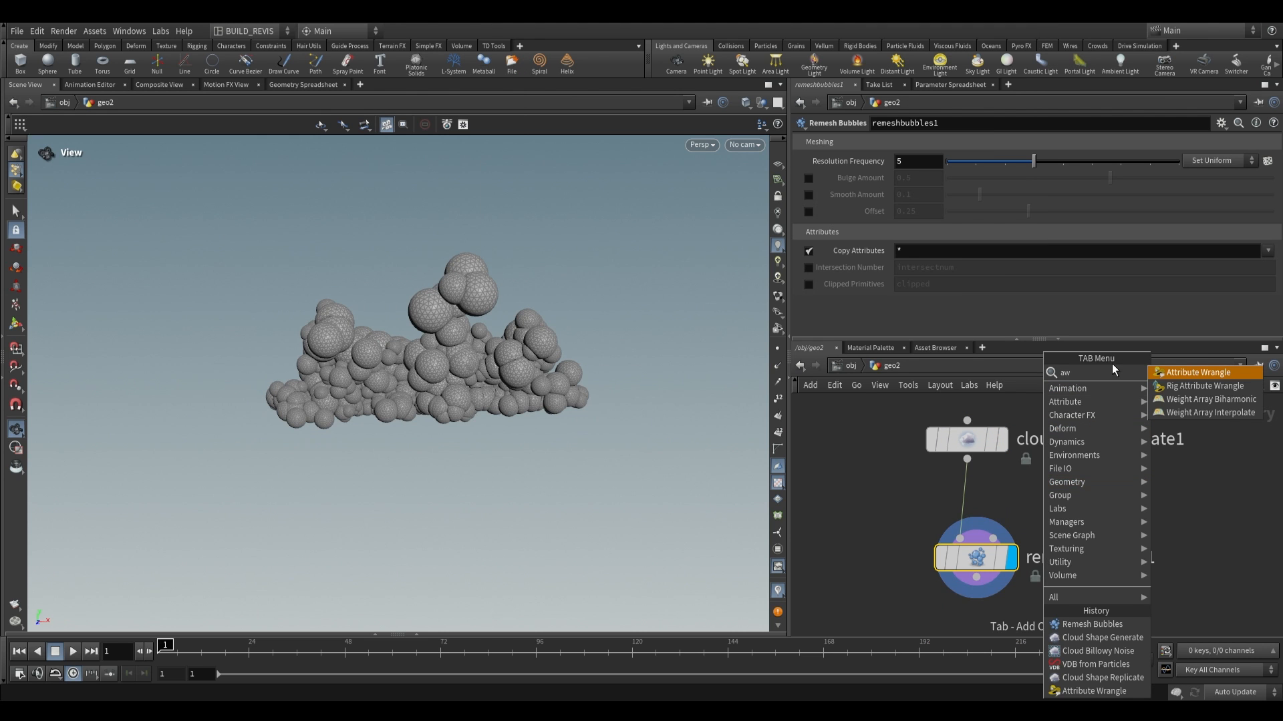
click(1177, 373)
click(965, 498)
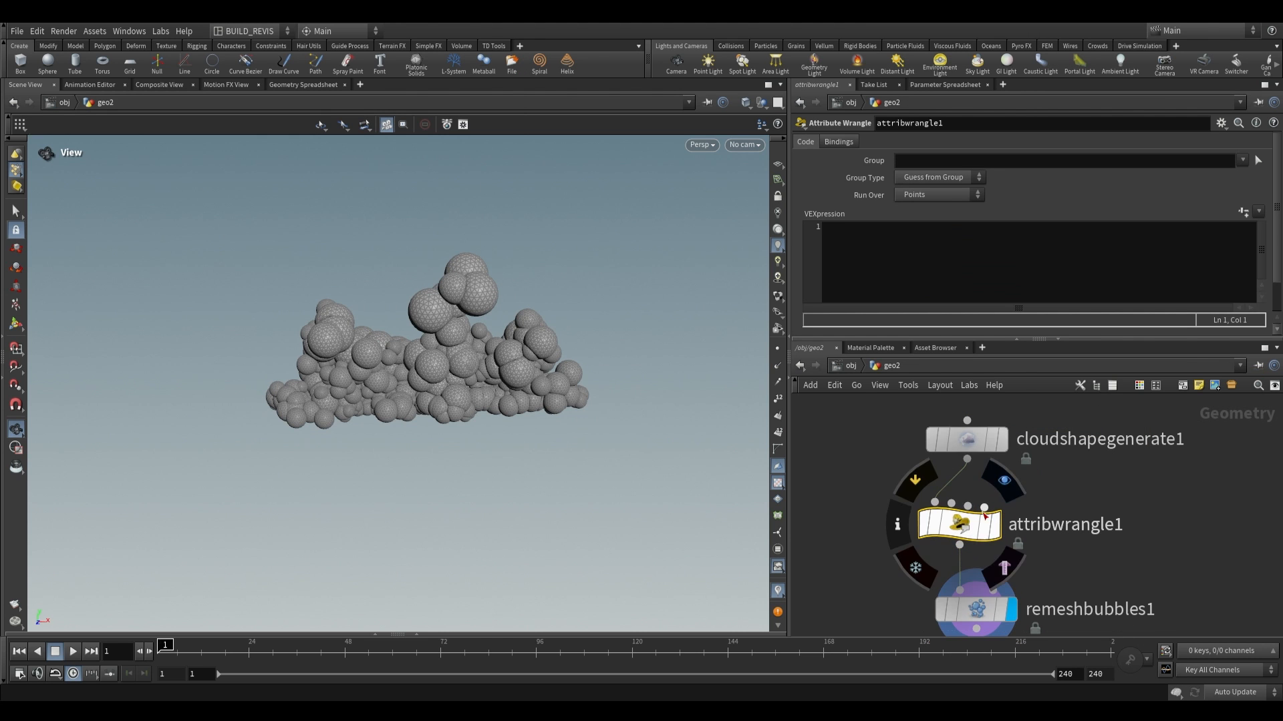
click(932, 273)
text(@)
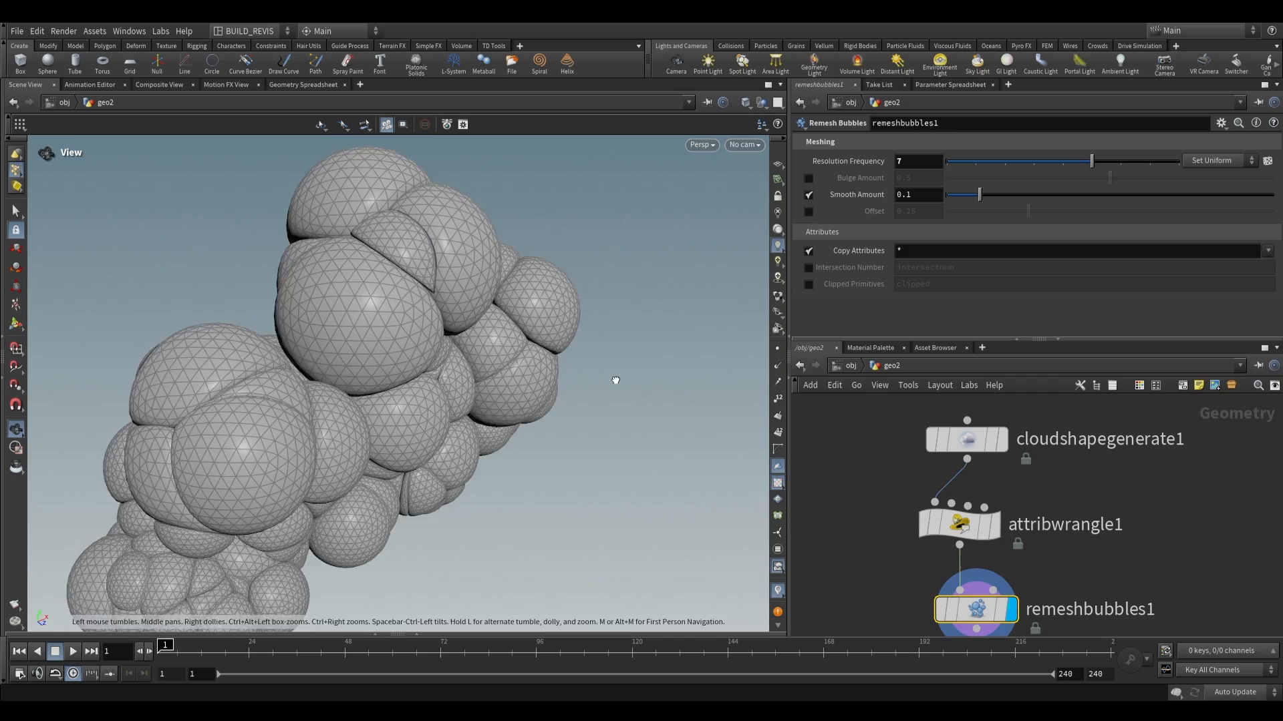
Inspect the remeshed bubbles from several angles and compare them with the Cloud Shape Generate output.
drag(615, 381, 555, 327)
scroll(556, 326, up, 3)
drag(507, 467, 469, 375)
scroll(466, 337, down, 4)
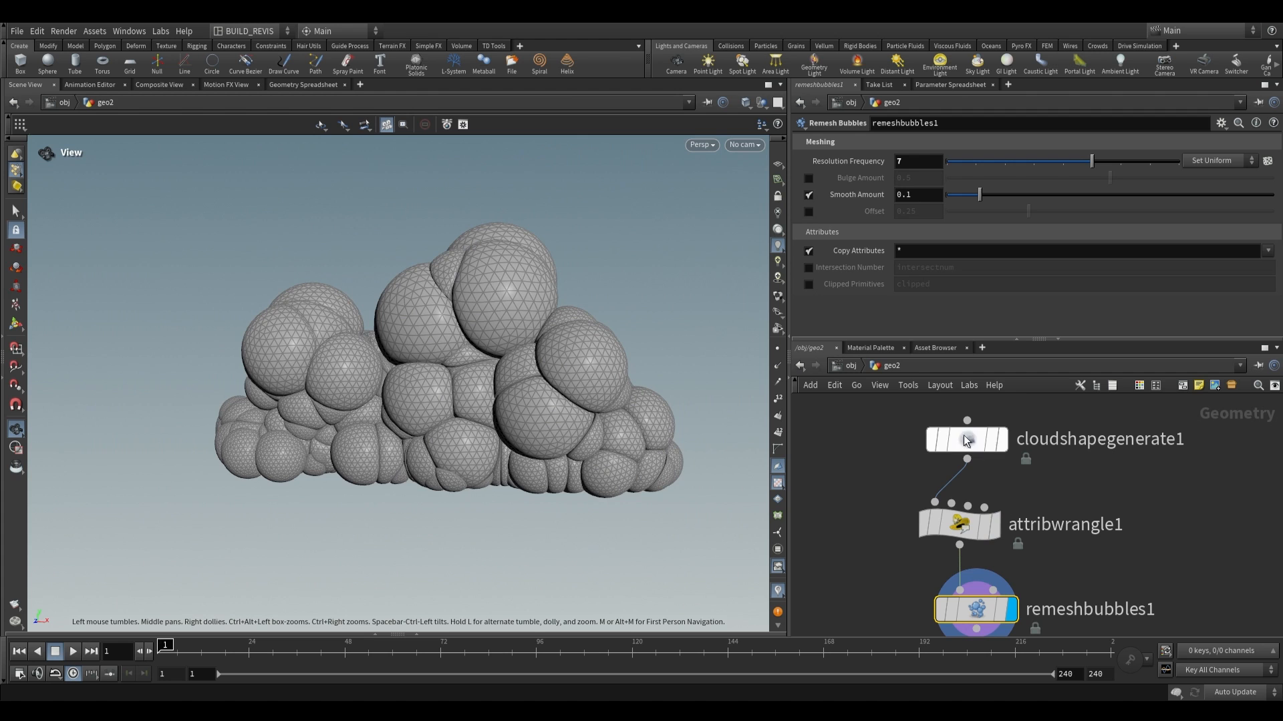
click(1000, 441)
scroll(1016, 519, down, 2)
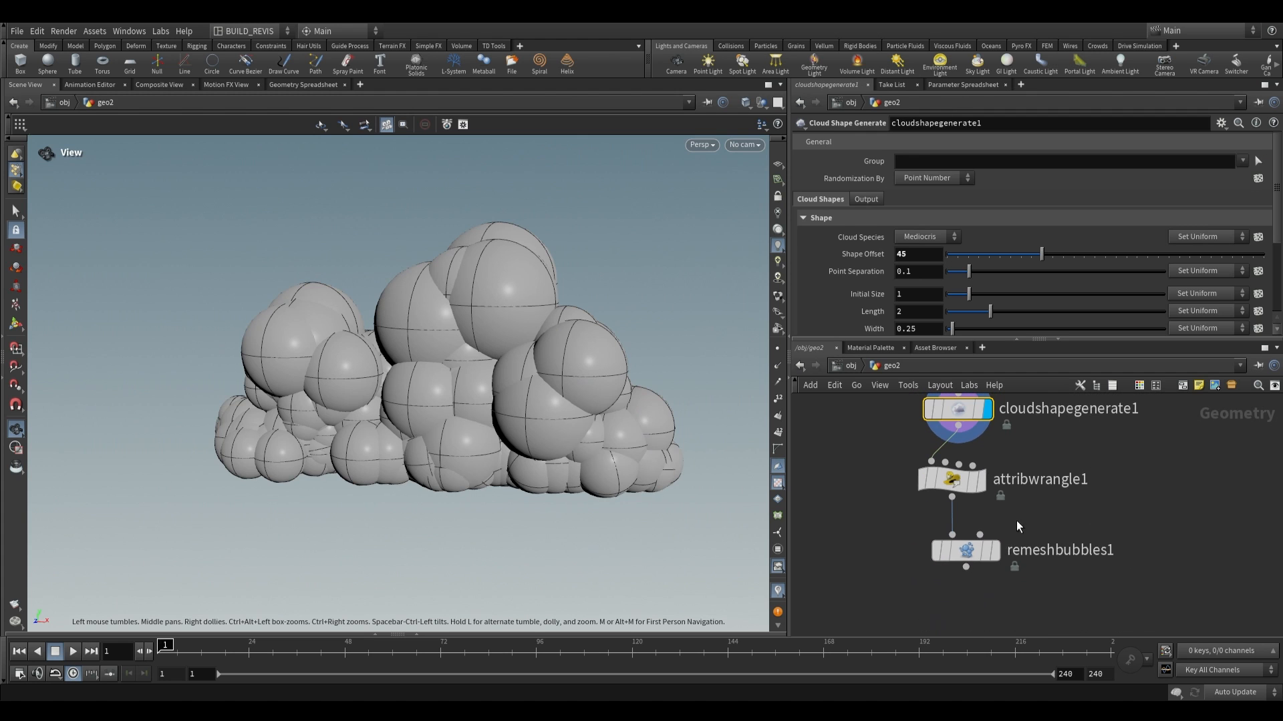
click(995, 549)
drag(596, 404, 610, 415)
middle_drag(974, 584, 955, 600)
scroll(955, 596, down, 2)
scroll(996, 535, up, 1)
middle_drag(927, 518, 903, 497)
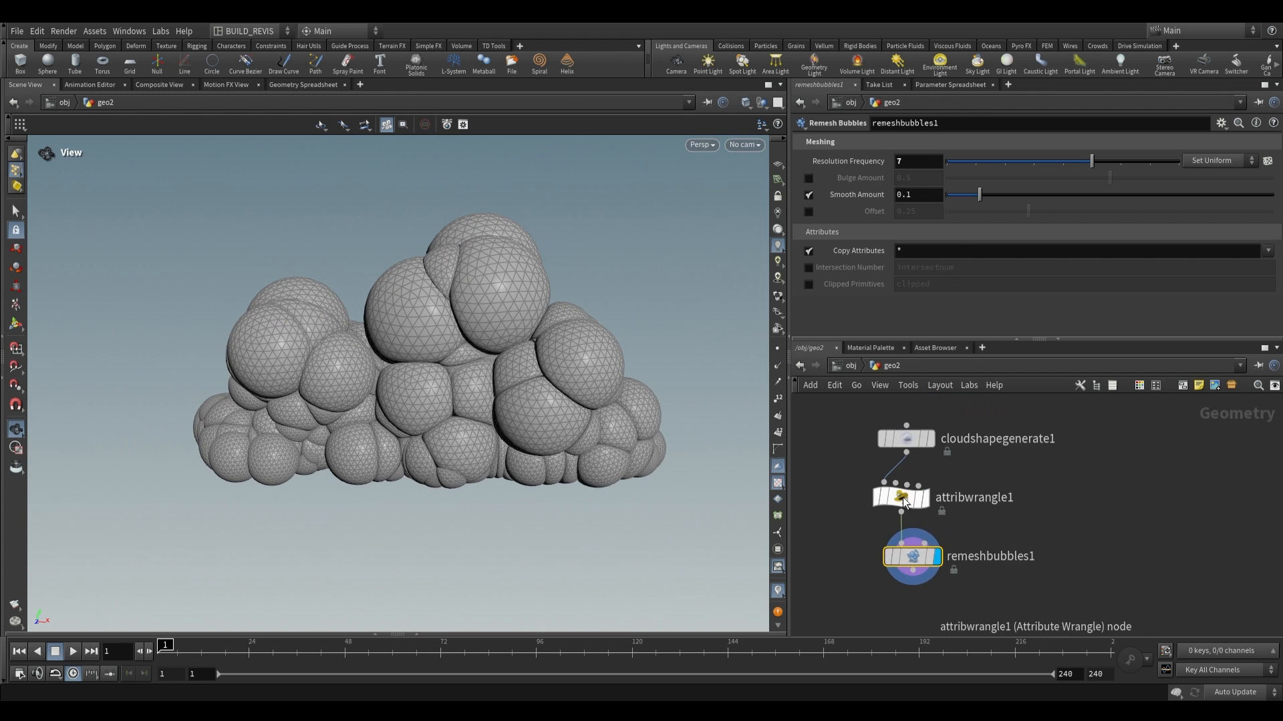
Move the wrangle and Remesh Bubbles nodes aside and display the Cloud Shape Generate output.
drag(855, 599, 945, 496)
drag(924, 498, 857, 493)
click(929, 438)
Branch a Copy to Points node off Cloud Shape Generate, using the cloud shape as its target points.
click(906, 452)
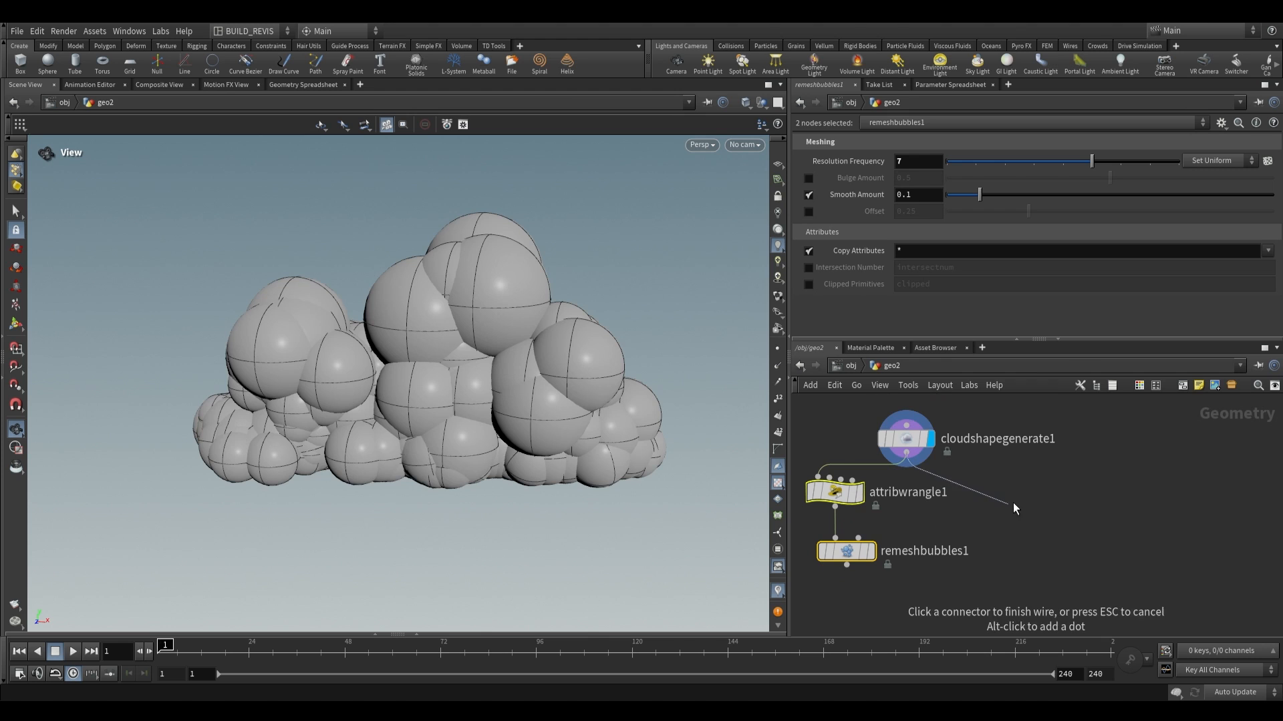
key(Tab)
text(copy to)
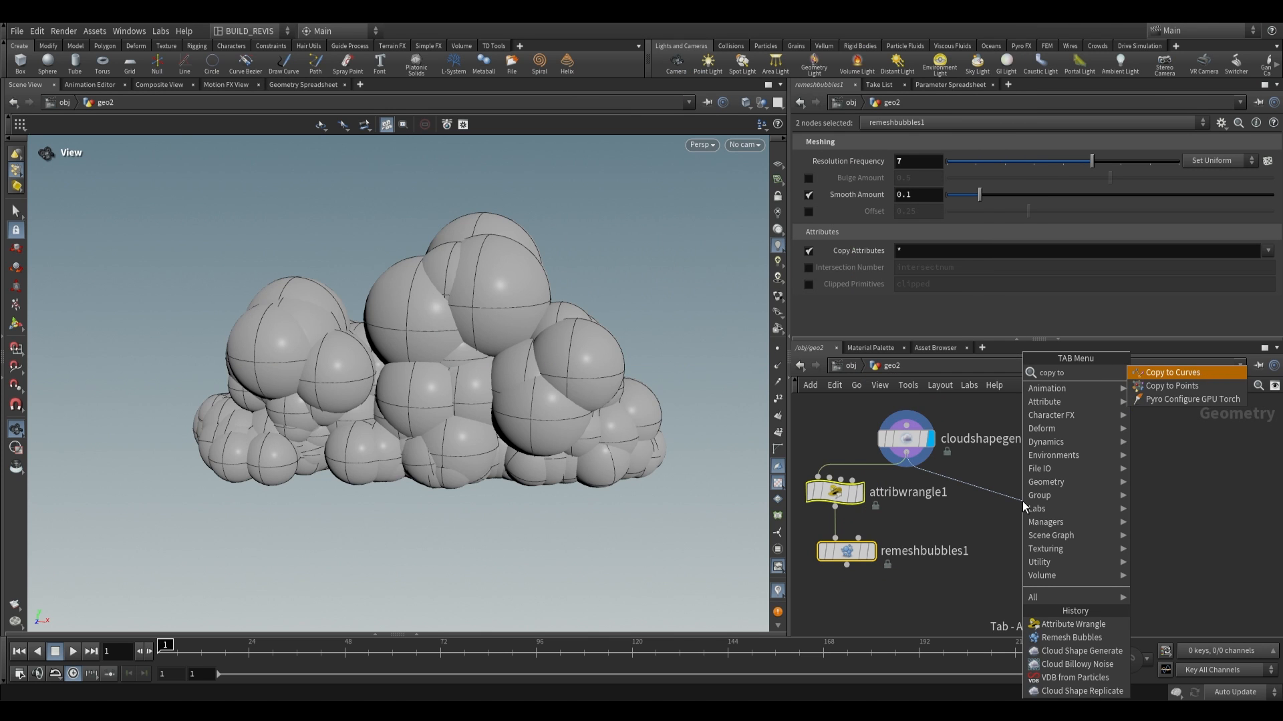
key(Down)
key(Return)
mouse_move(1022, 501)
mouse_down()
mouse_move(1028, 521)
mouse_move(1040, 507)
mouse_up()
Add a Torus node, wire it into Copy to Points as the source geometry, and display the copies.
middle_drag(1124, 461, 1125, 491)
key(Tab)
text(torus)
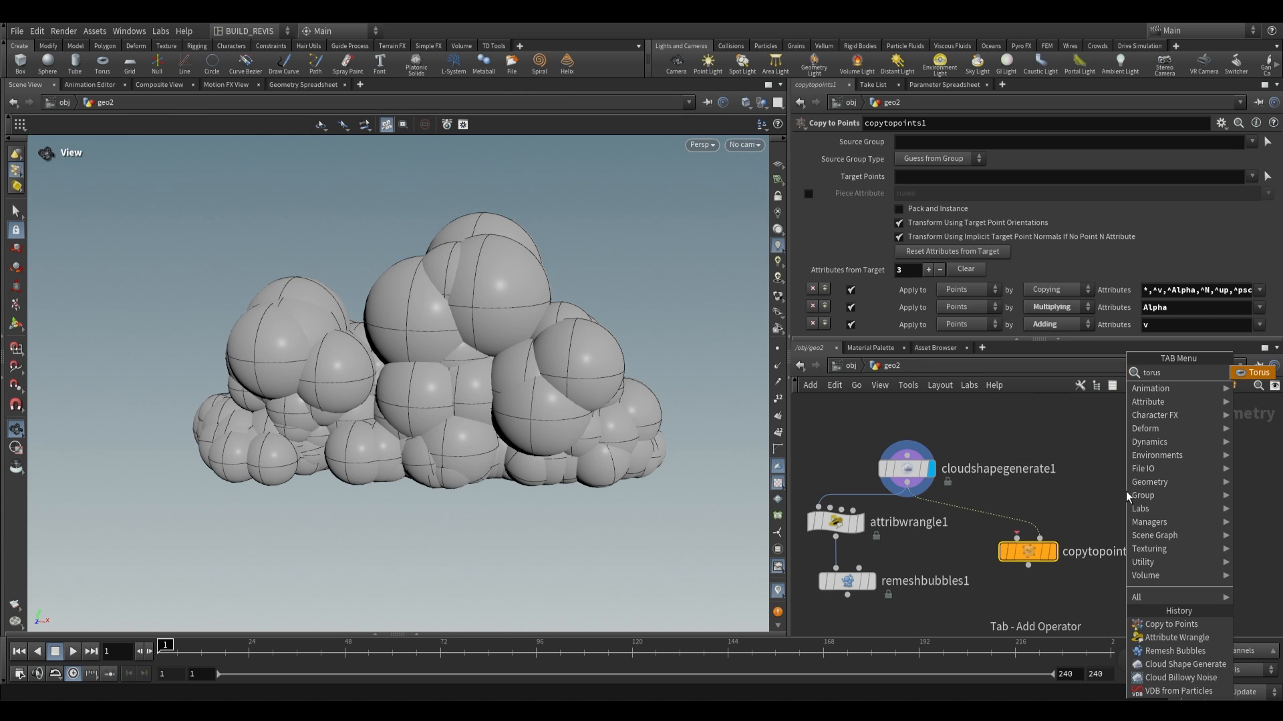
key(Return)
click(1116, 467)
click(1050, 551)
drag(1117, 479, 1039, 587)
Insert an Attribute Randomize node on the wire between Cloud Shape Generate and Copy to Points.
drag(481, 374, 515, 379)
scroll(1104, 532, up, 2)
key(Tab)
key(Escape)
key(Tab)
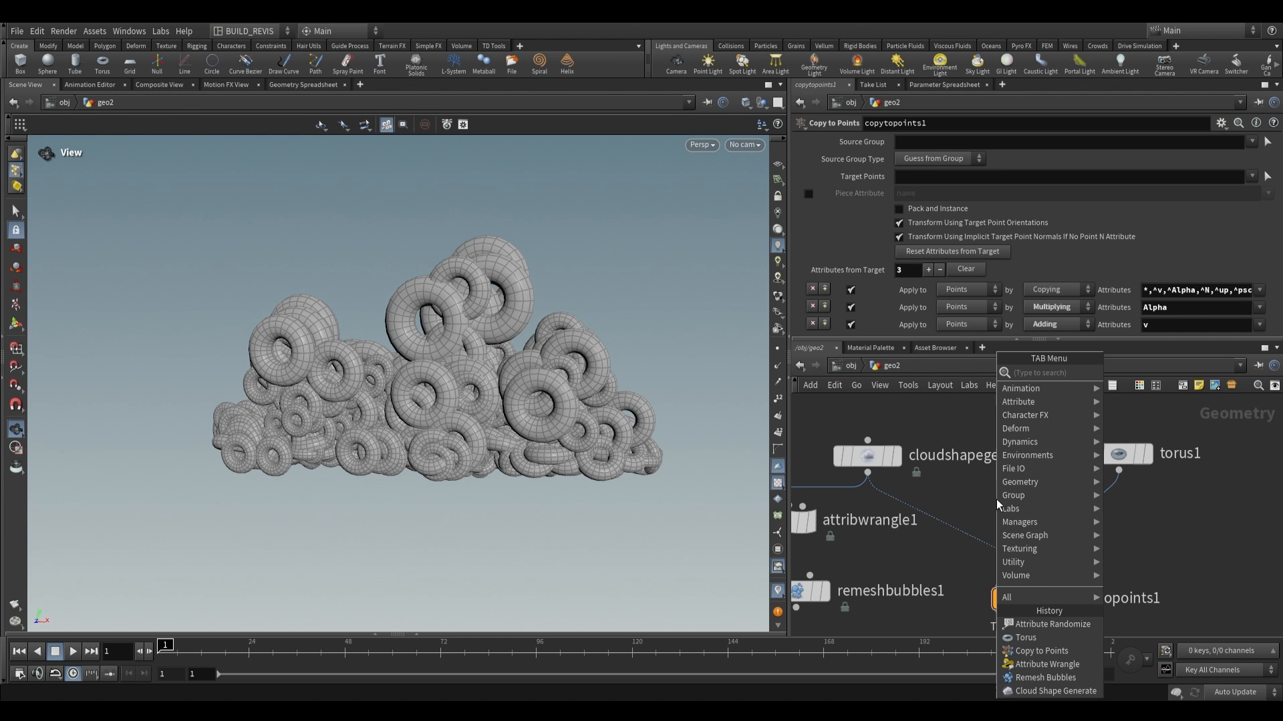
text(attribute ra)
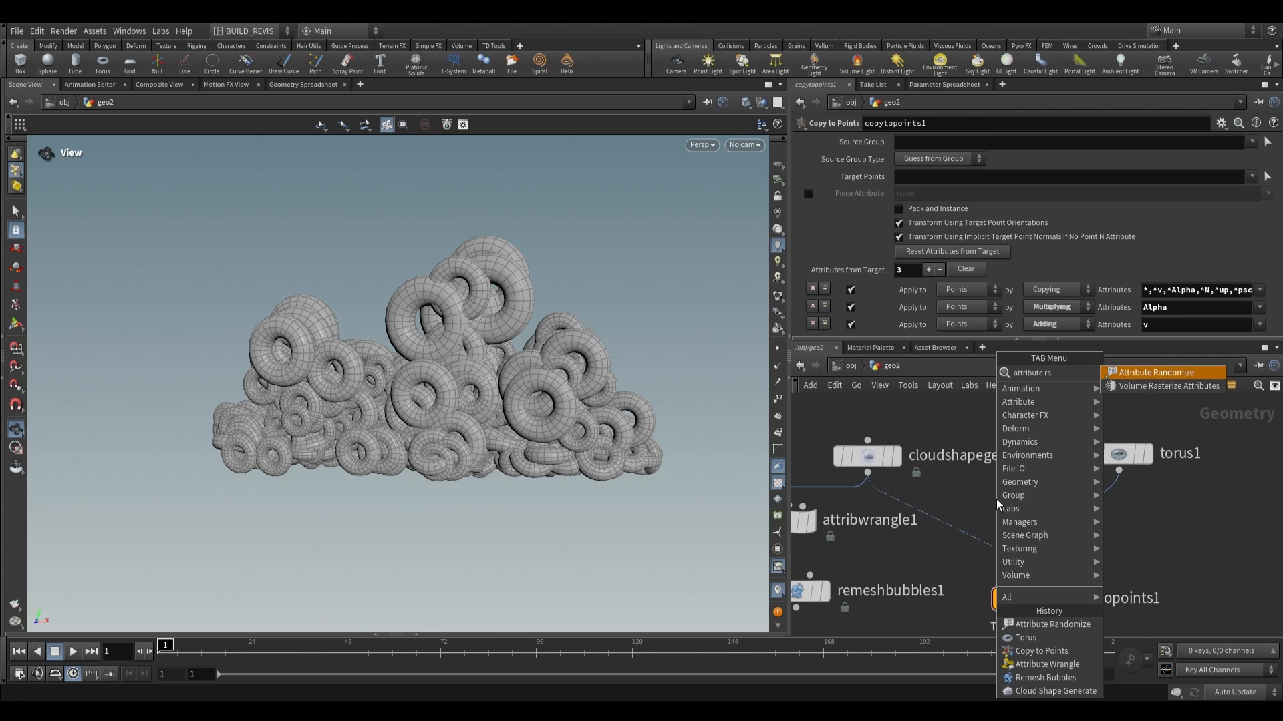
key(Return)
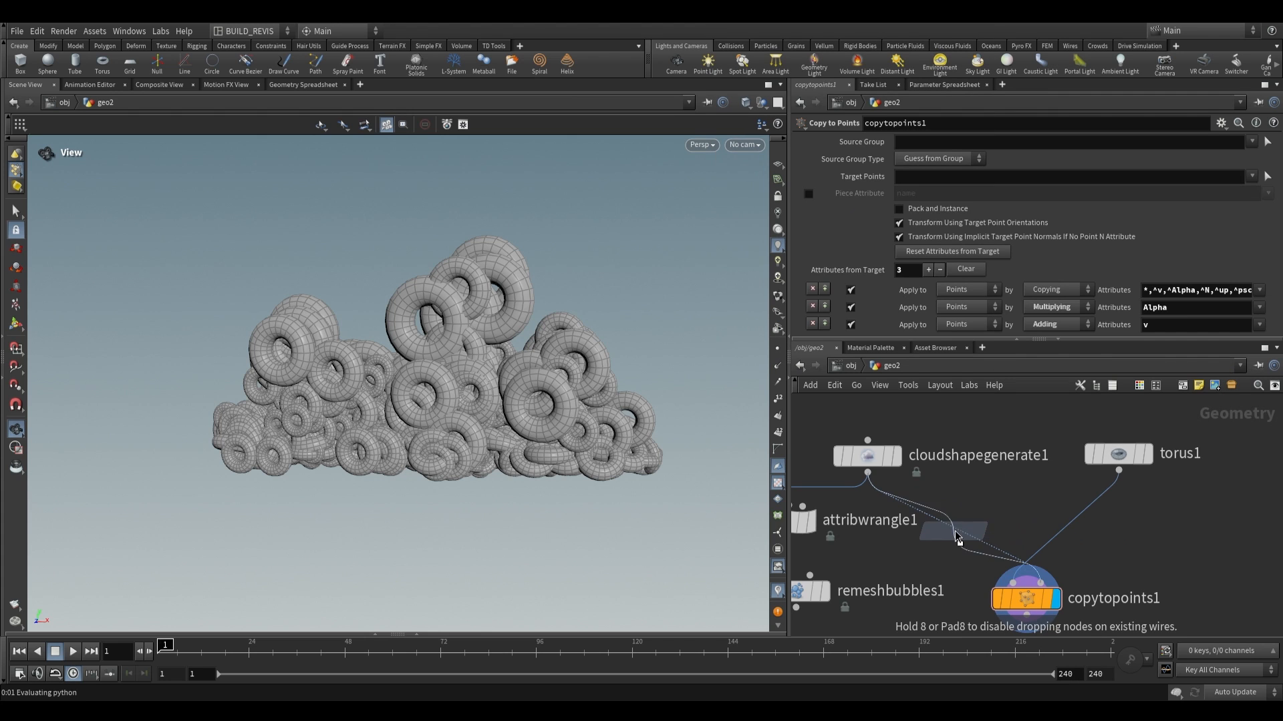
click(982, 557)
Randomize the orient attribute with 4 dimensions and an Inside Sphere distribution.
double_click(898, 194)
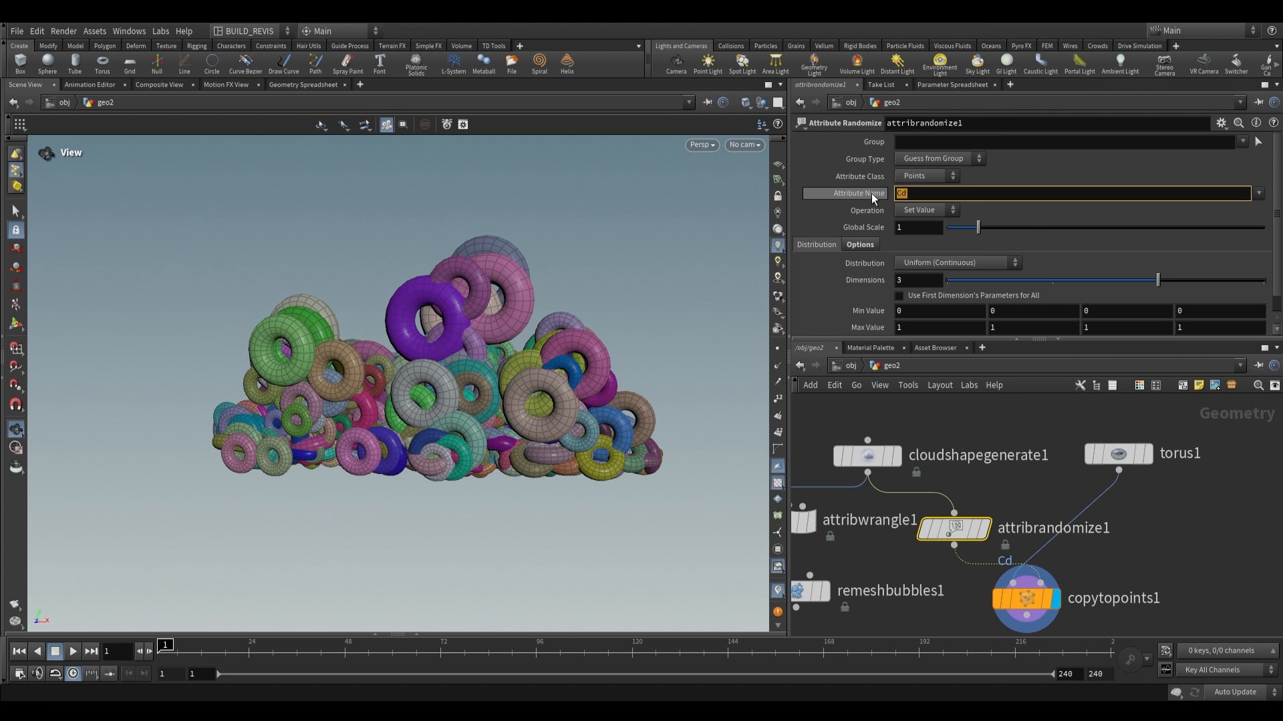
text(orient)
key(Return)
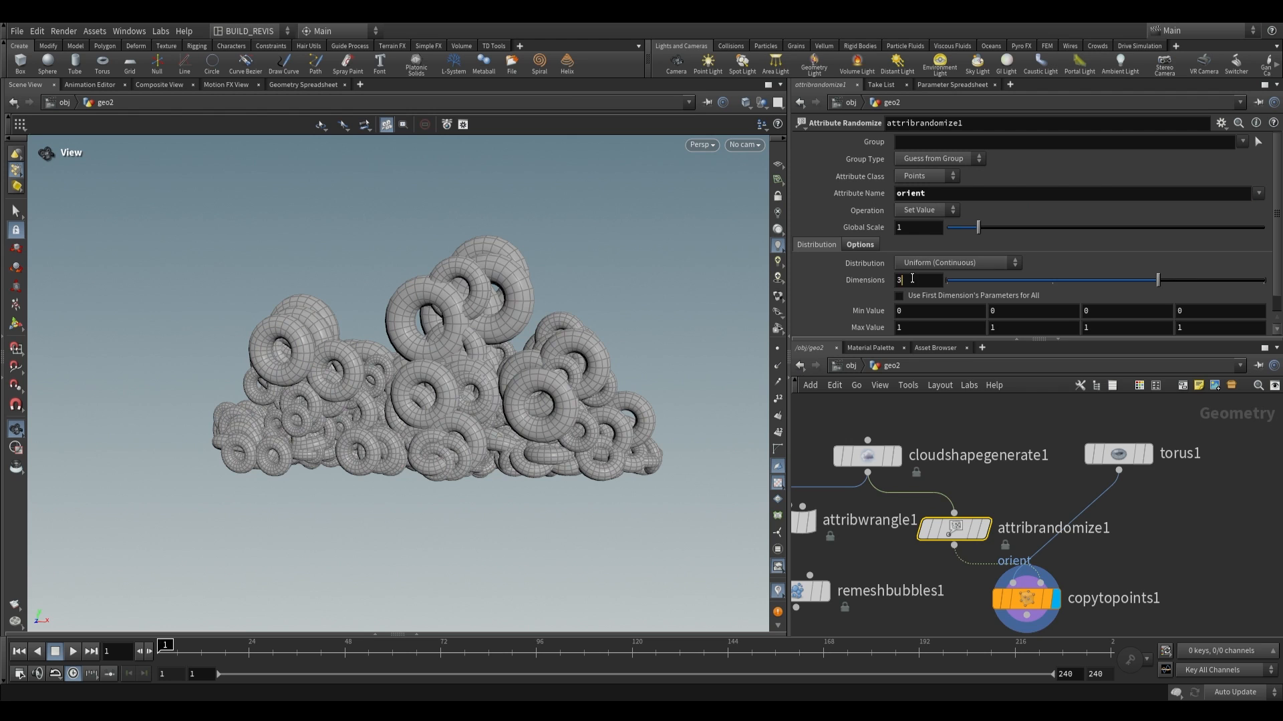
key(BackSpace)
text(4)
click(955, 263)
click(935, 339)
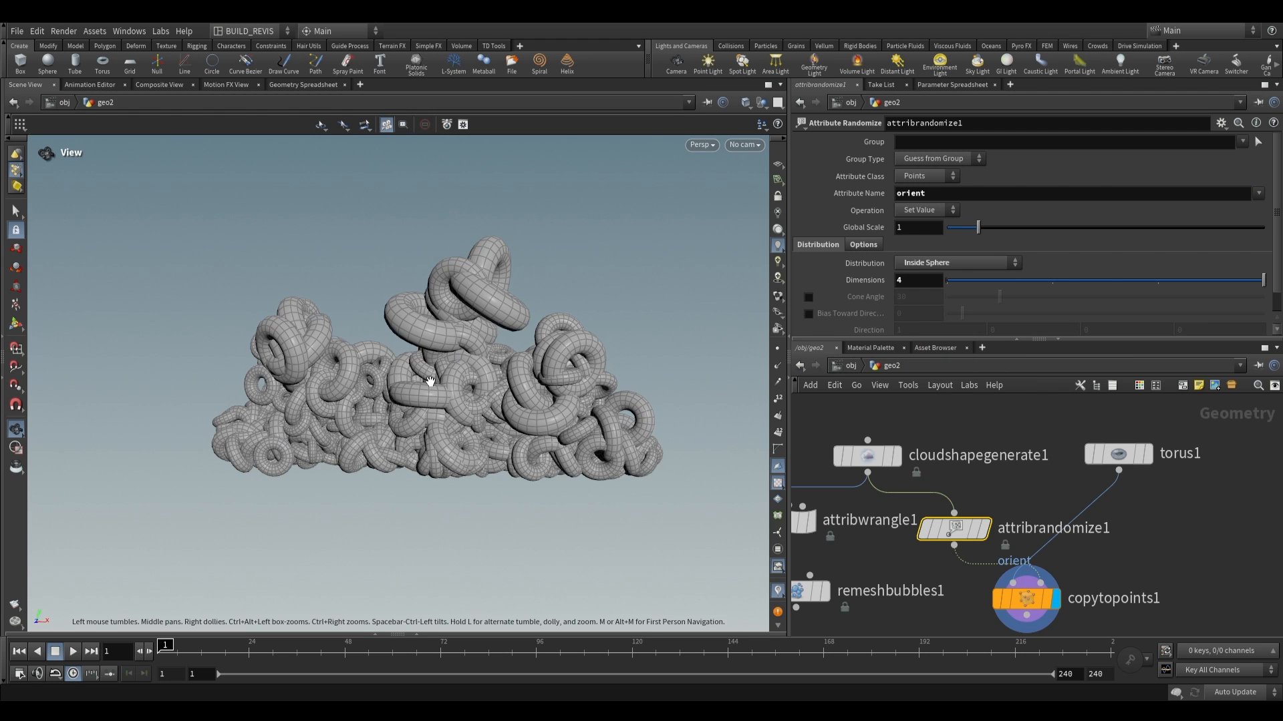
Examine the randomly oriented torus cloud from several angles and compare it with the Cloud Shape Generate spheres and their parameters.
drag(429, 382, 515, 339)
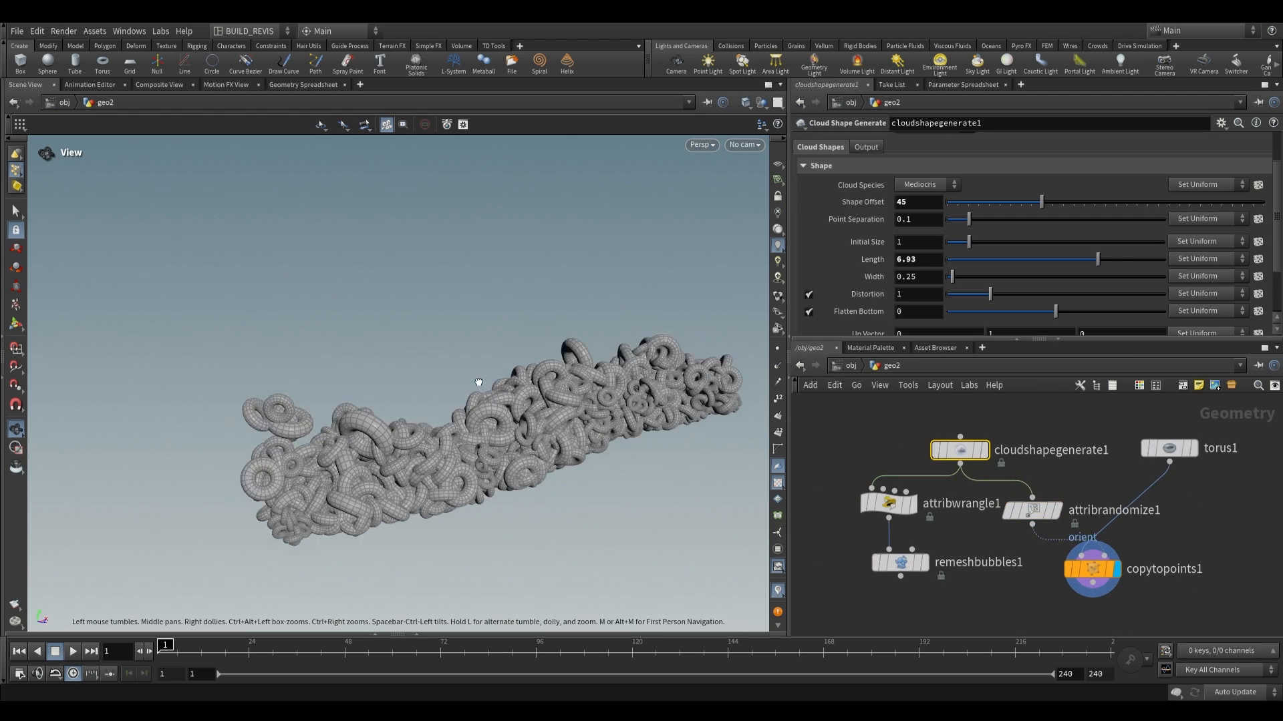
drag(494, 425, 456, 412)
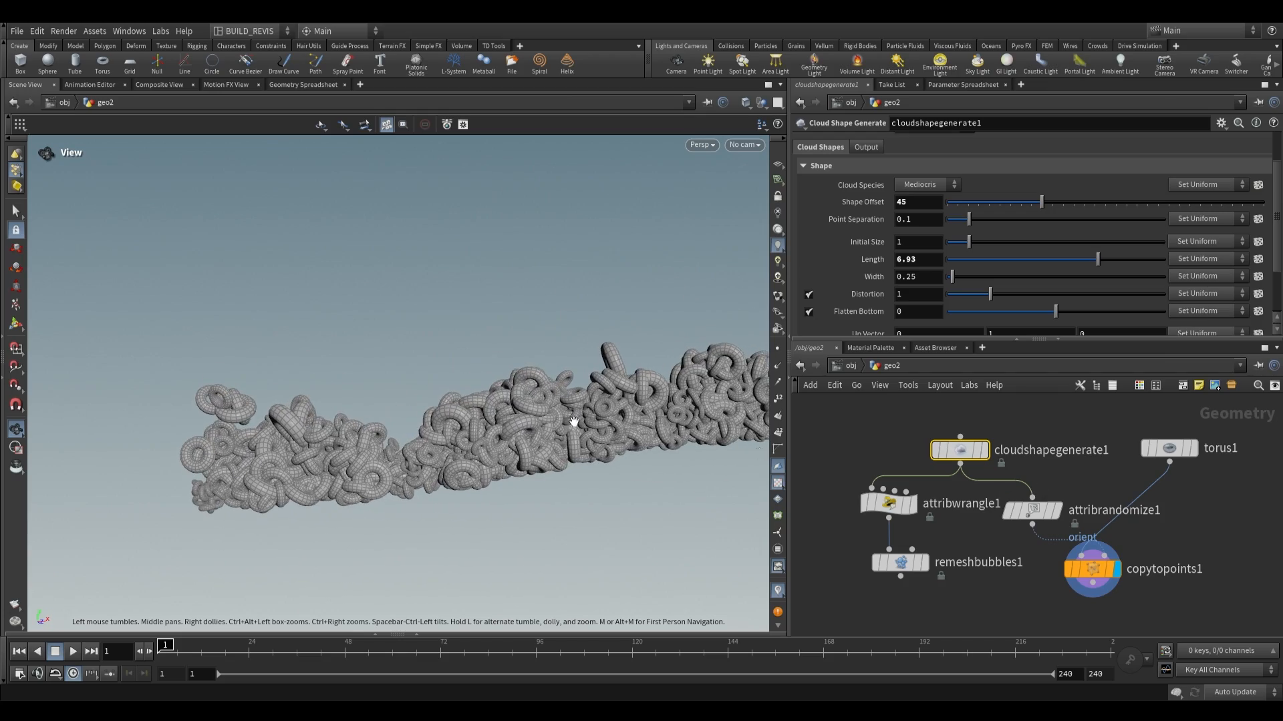
drag(574, 421, 777, 456)
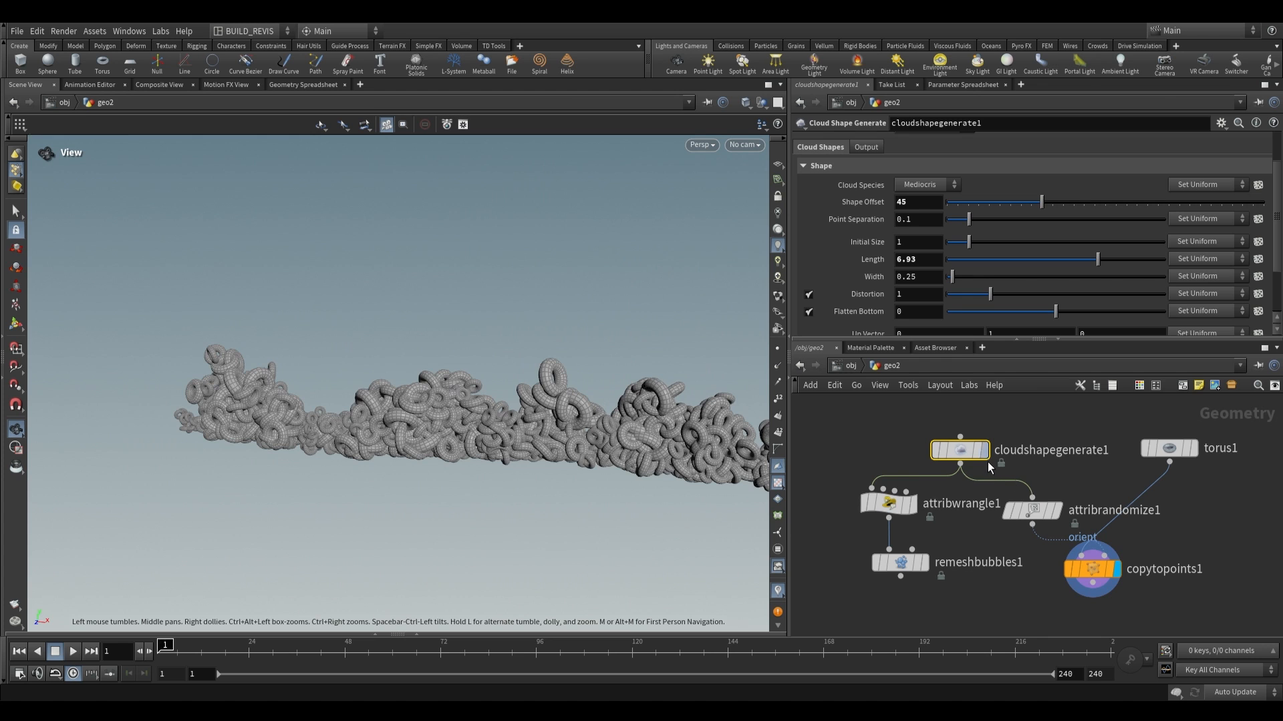
click(984, 452)
drag(732, 419, 278, 389)
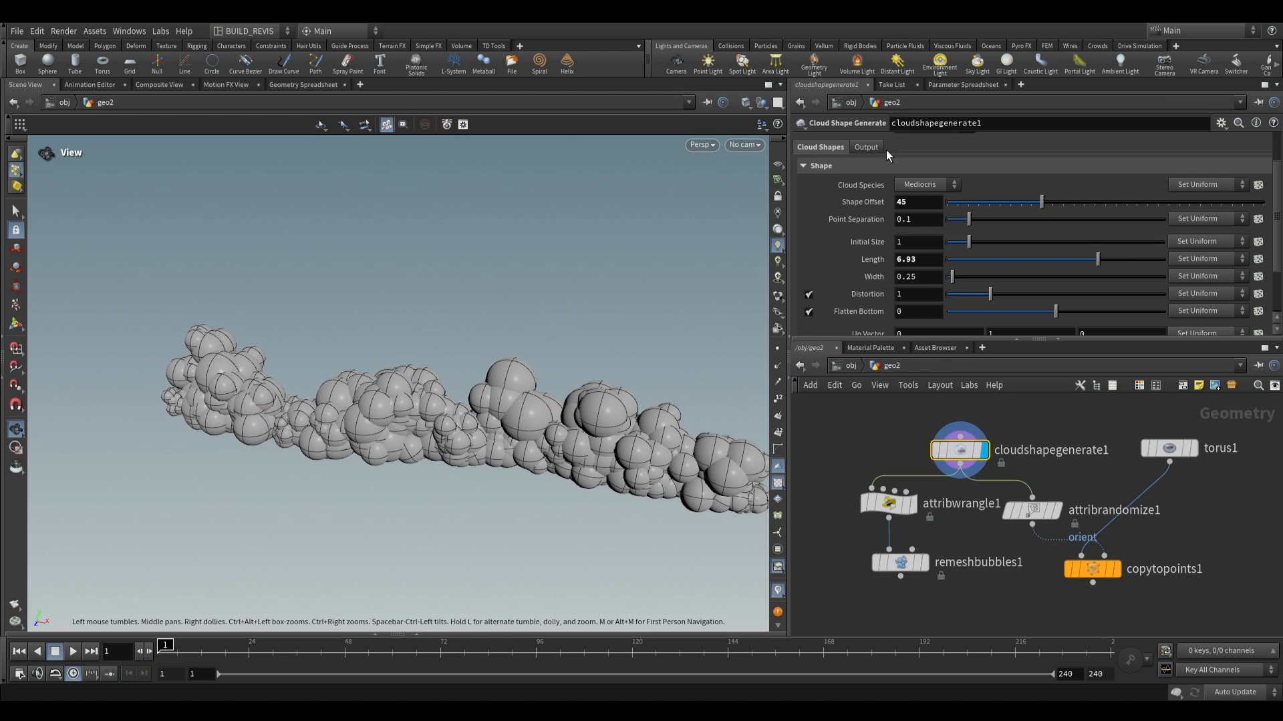
scroll(975, 264, down, 3)
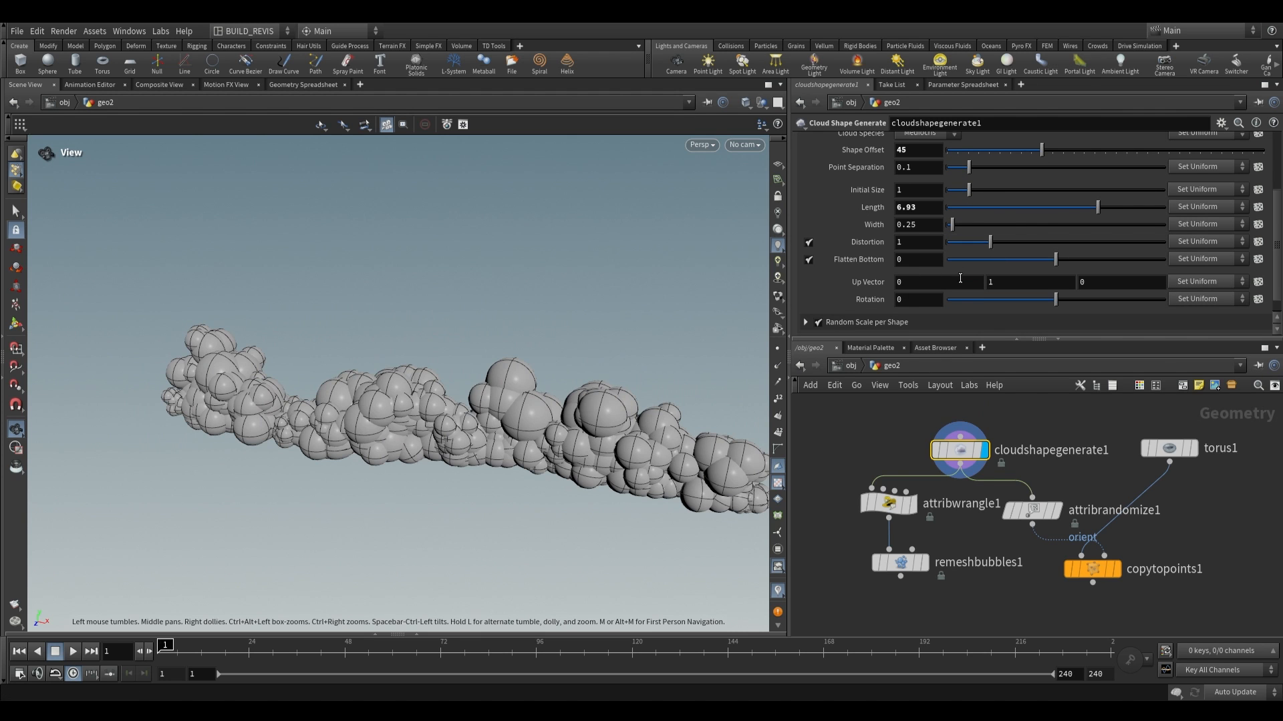
click(1117, 569)
drag(675, 399, 514, 474)
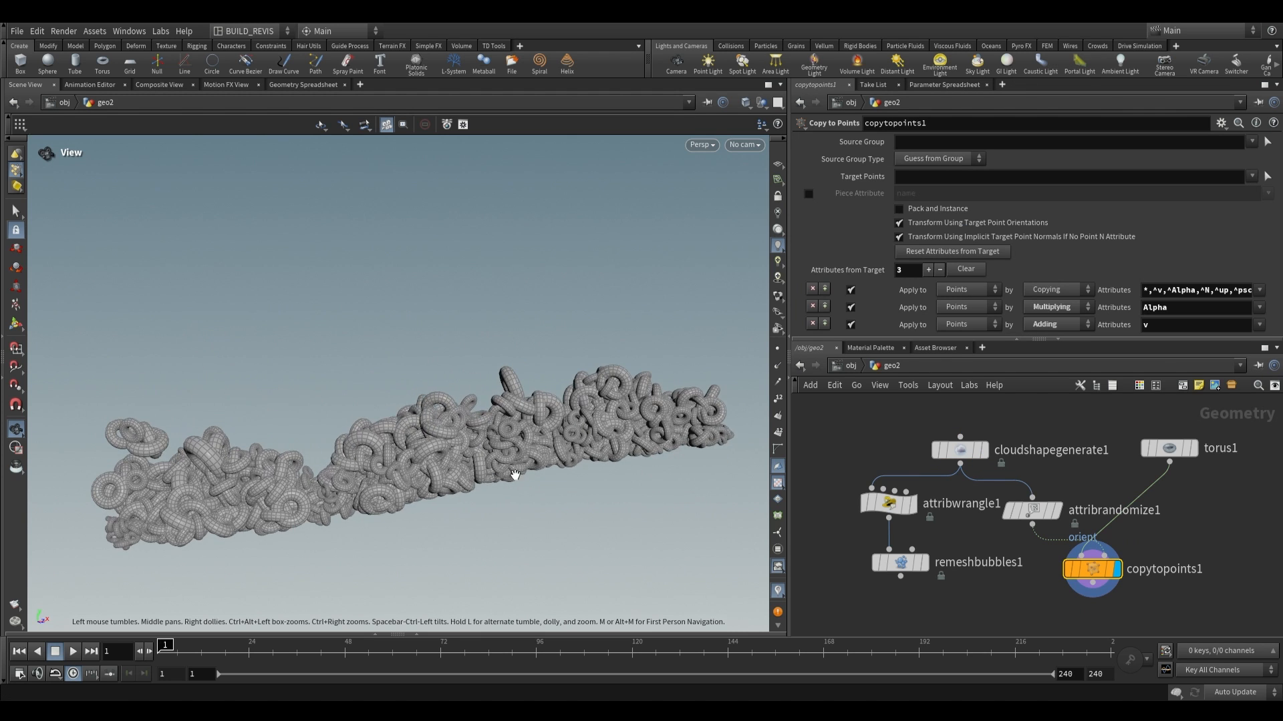
Return to the object level and select the CLOUD object.
click(846, 366)
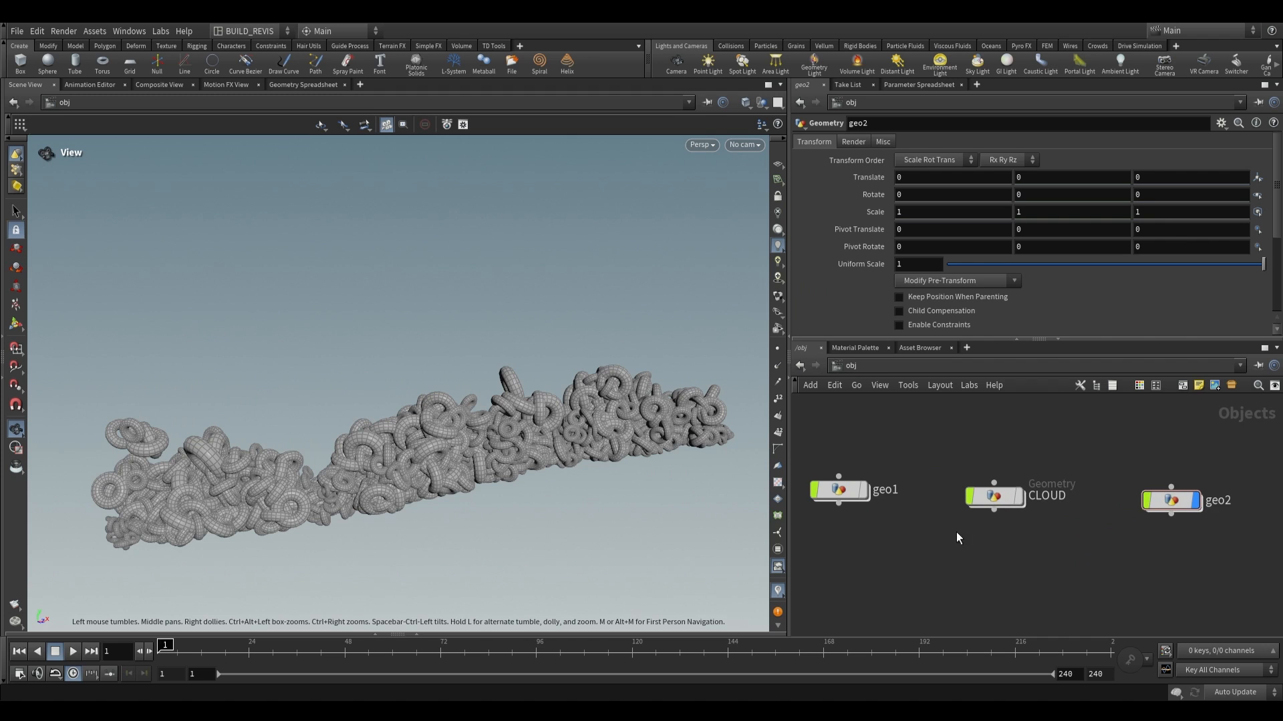
click(1005, 496)
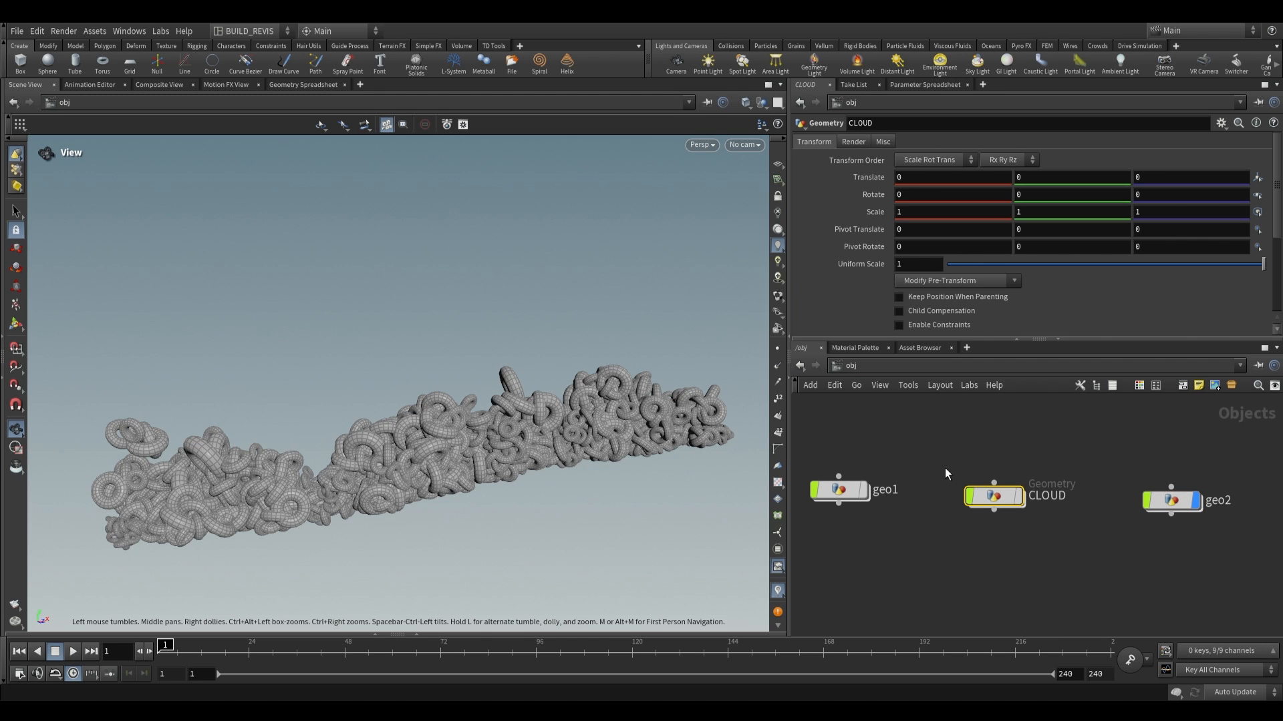
click(970, 538)
drag(1053, 441, 971, 442)
click(1017, 569)
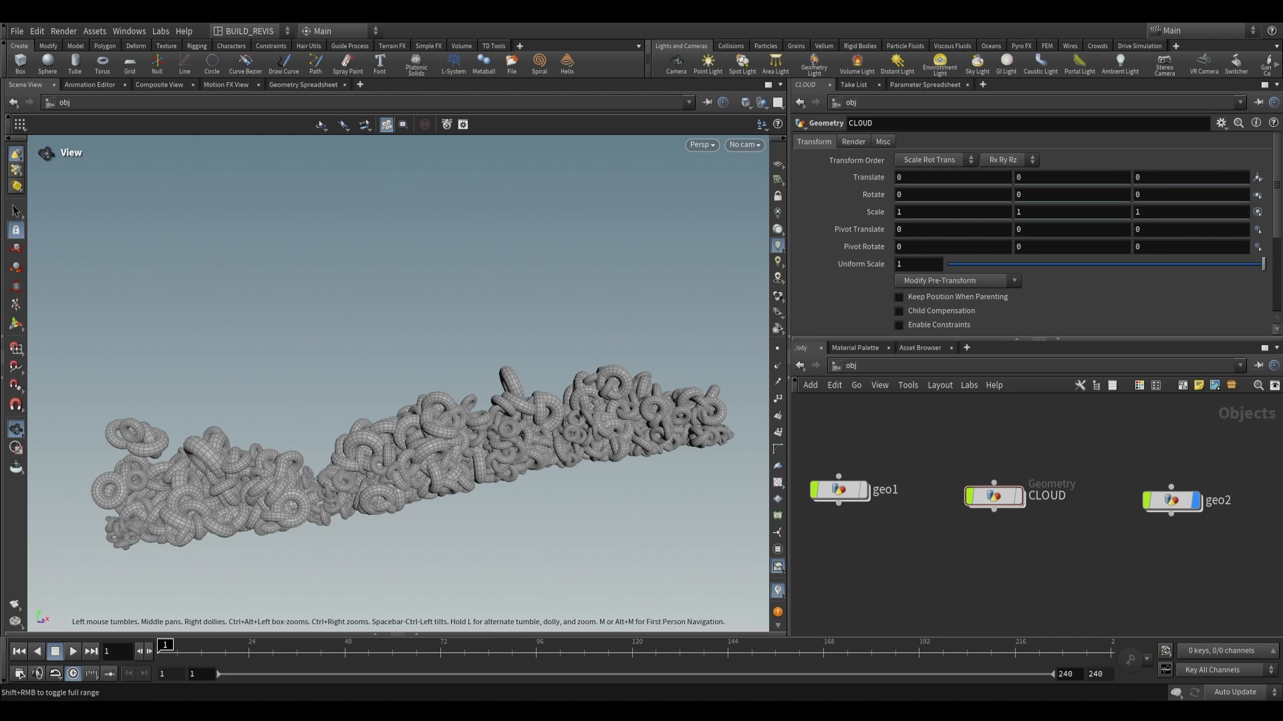